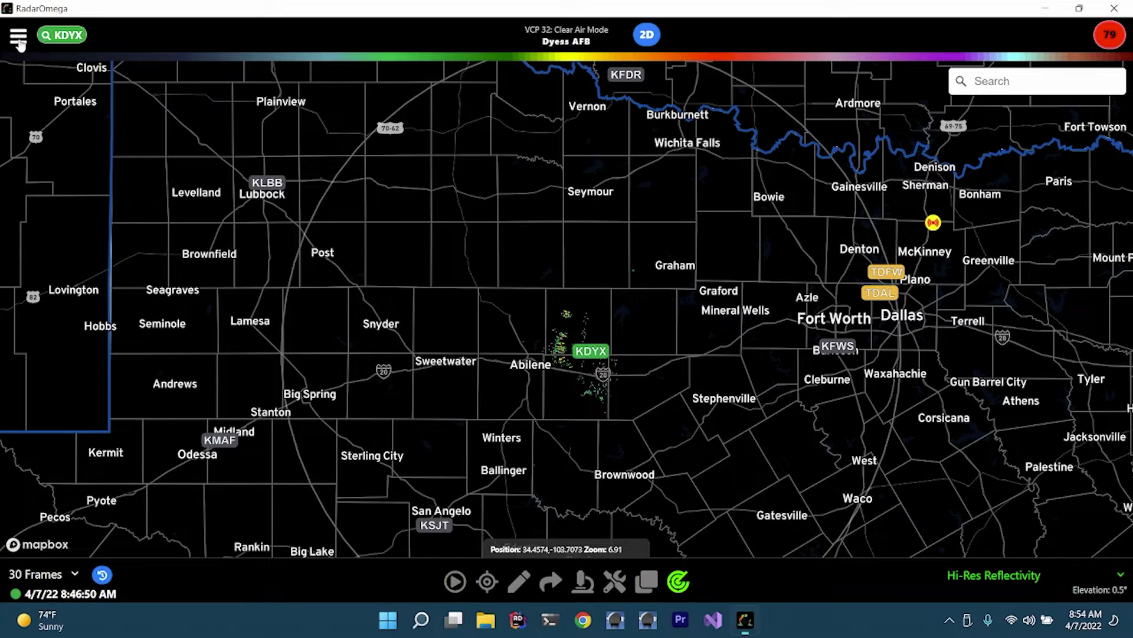
{"action": "left_click", "coordinate": [19, 38]}
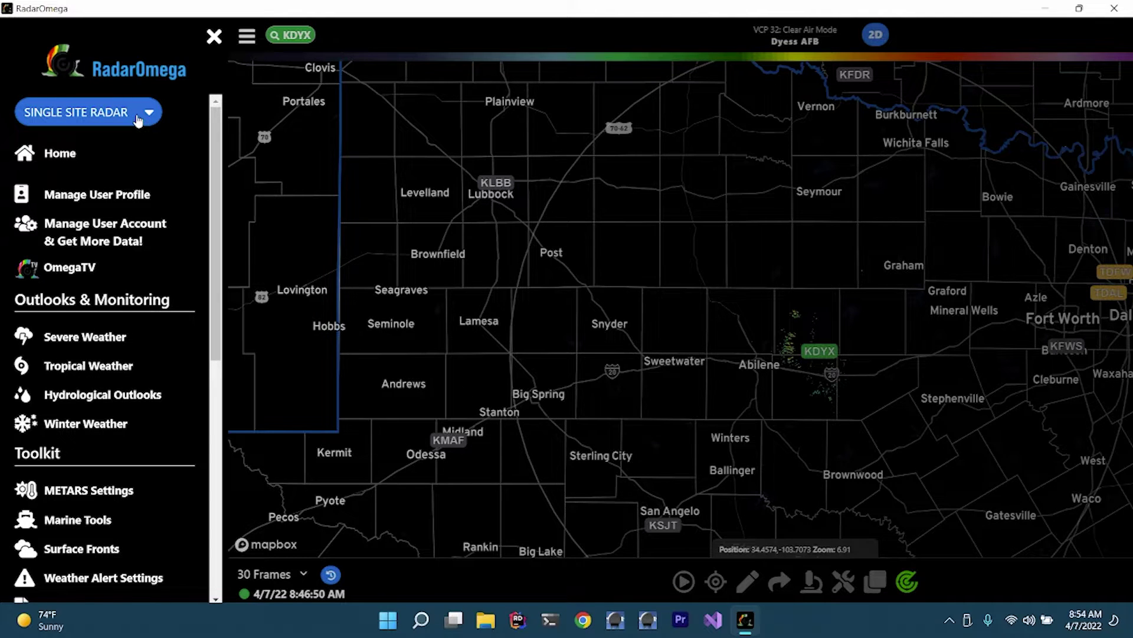
{"action": "left_click", "coordinate": [137, 118]}
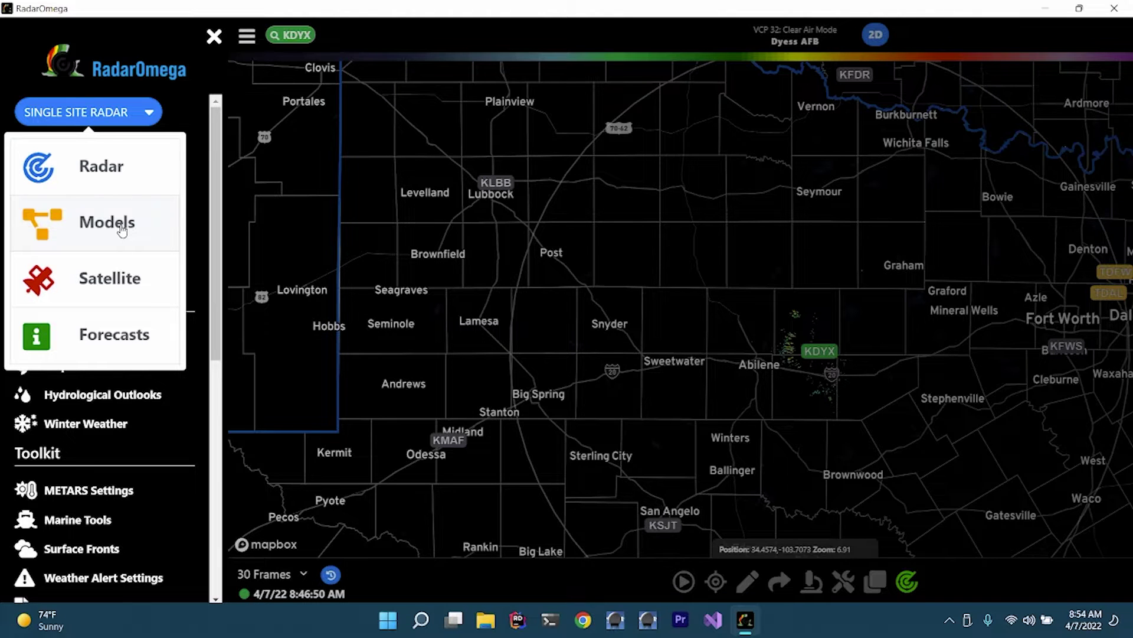
{"action": "left_click", "coordinate": [214, 37]}
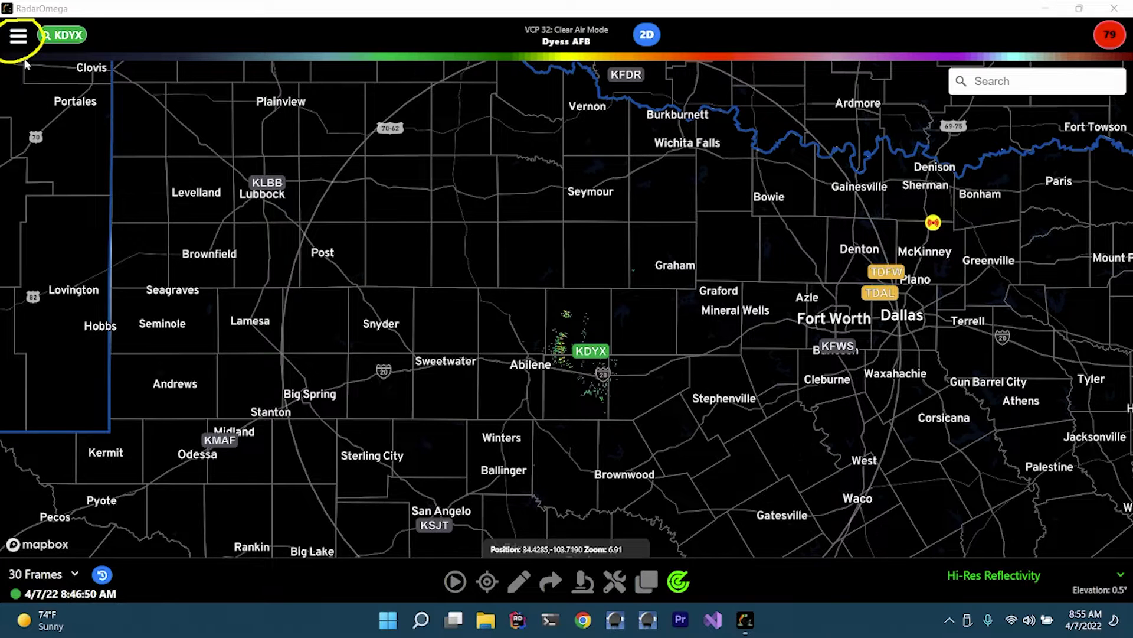
Step: List the available forecast models by expanding the Global, Regional and Convection Allowing groups
{"action": "left_click", "coordinate": [18, 35]}
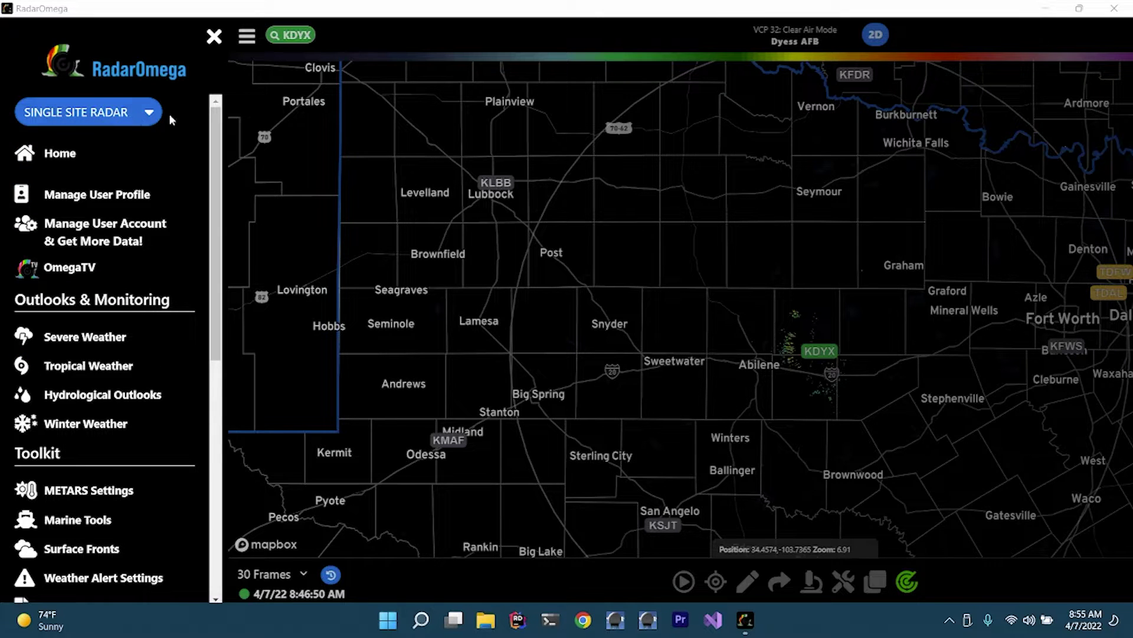
{"action": "left_click", "coordinate": [113, 121]}
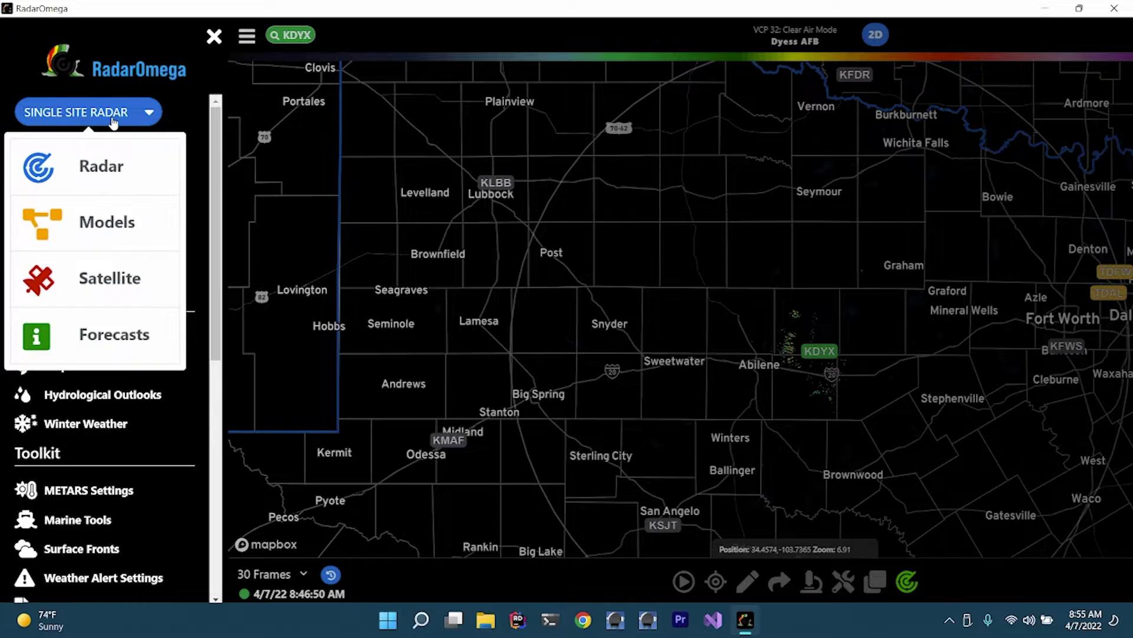
{"action": "left_click", "coordinate": [108, 230]}
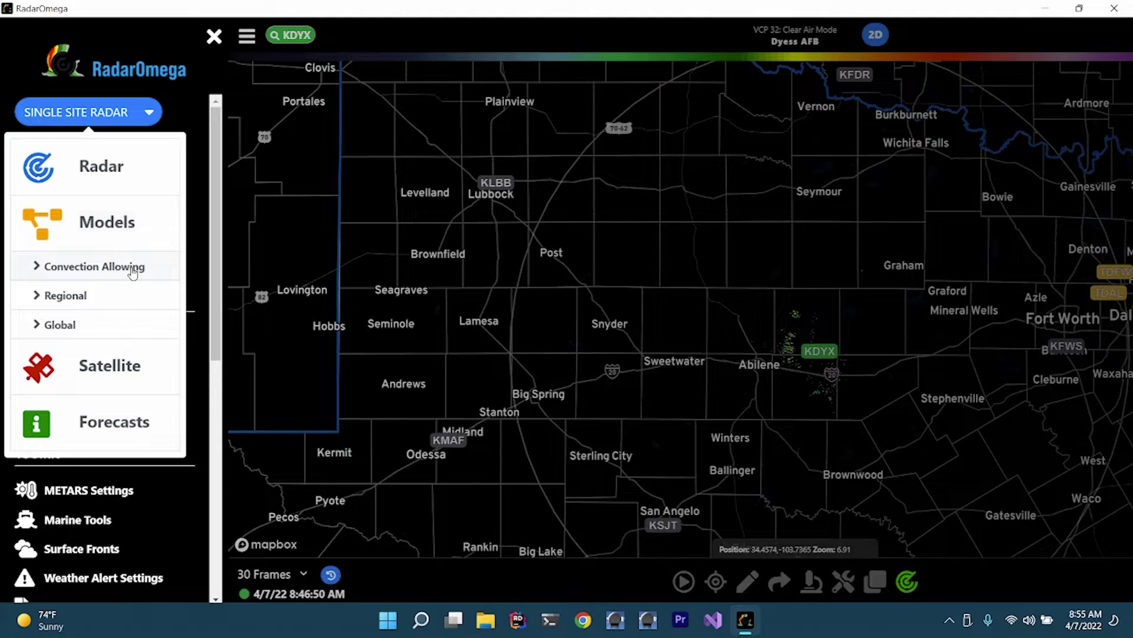
{"action": "left_click", "coordinate": [38, 328]}
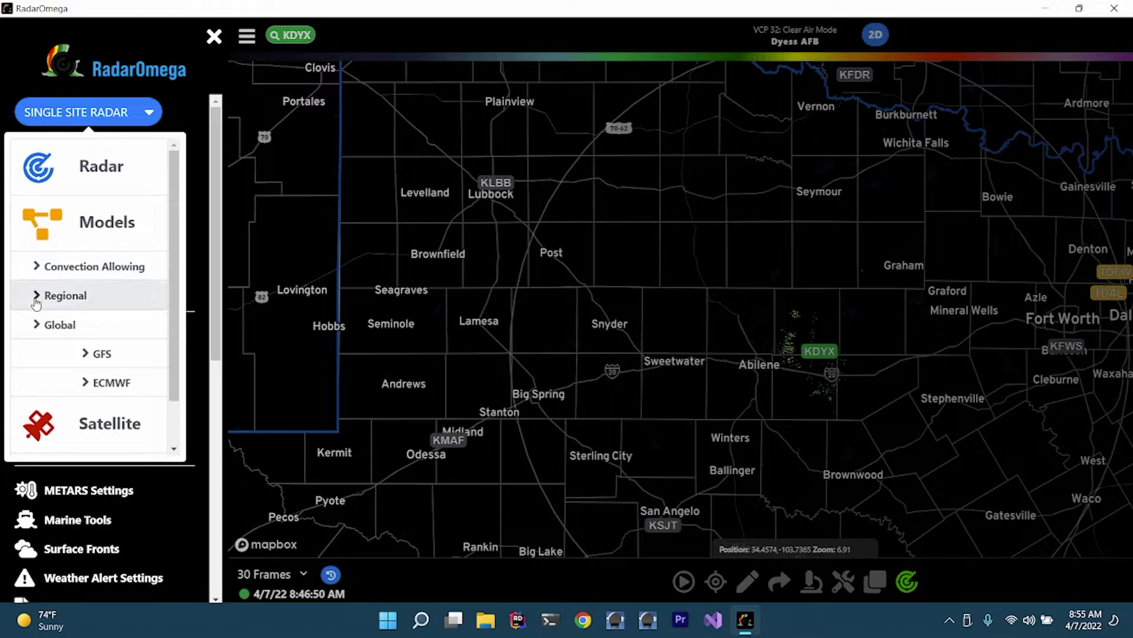
{"action": "left_click", "coordinate": [36, 301]}
{"action": "left_click", "coordinate": [34, 266]}
Step: Look through the models in each group and load HRRR from the Convection Allowing group
{"action": "scroll", "coordinate": [95, 307], "scroll_direction": "down", "scroll_amount": 1}
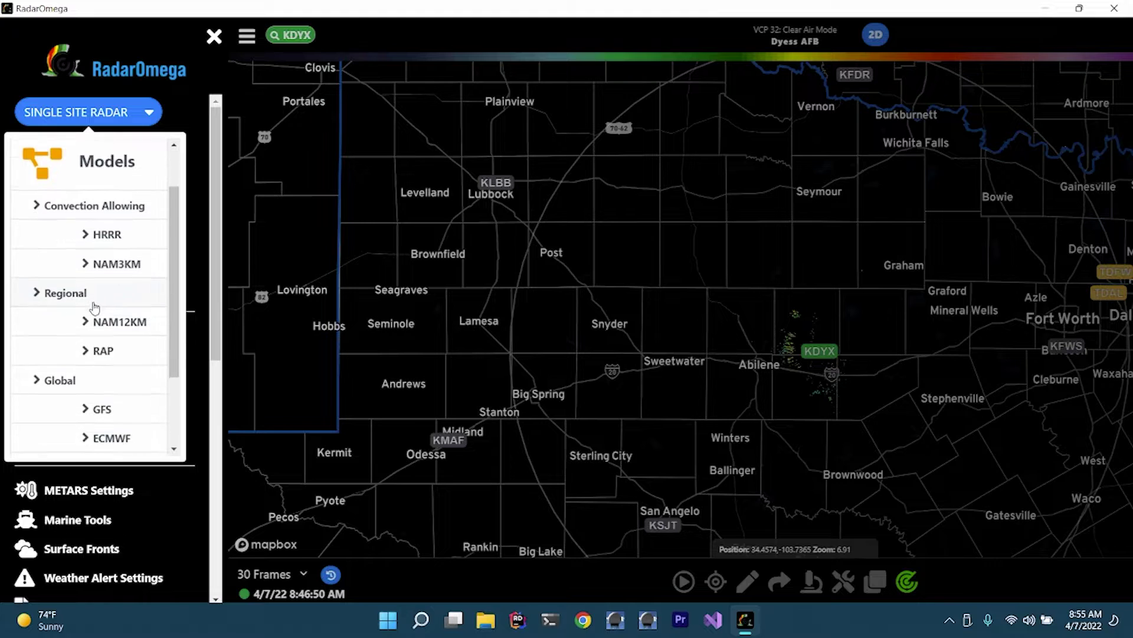
{"action": "scroll", "coordinate": [103, 342], "scroll_direction": "down", "scroll_amount": 1}
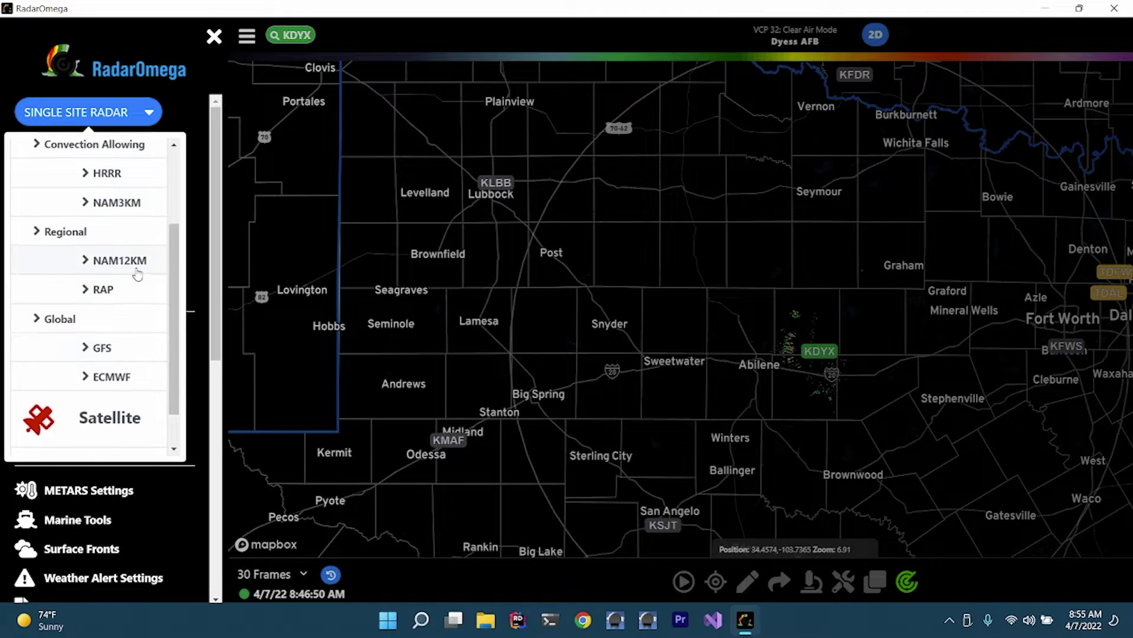
{"action": "scroll", "coordinate": [132, 304], "scroll_direction": "up", "scroll_amount": 1}
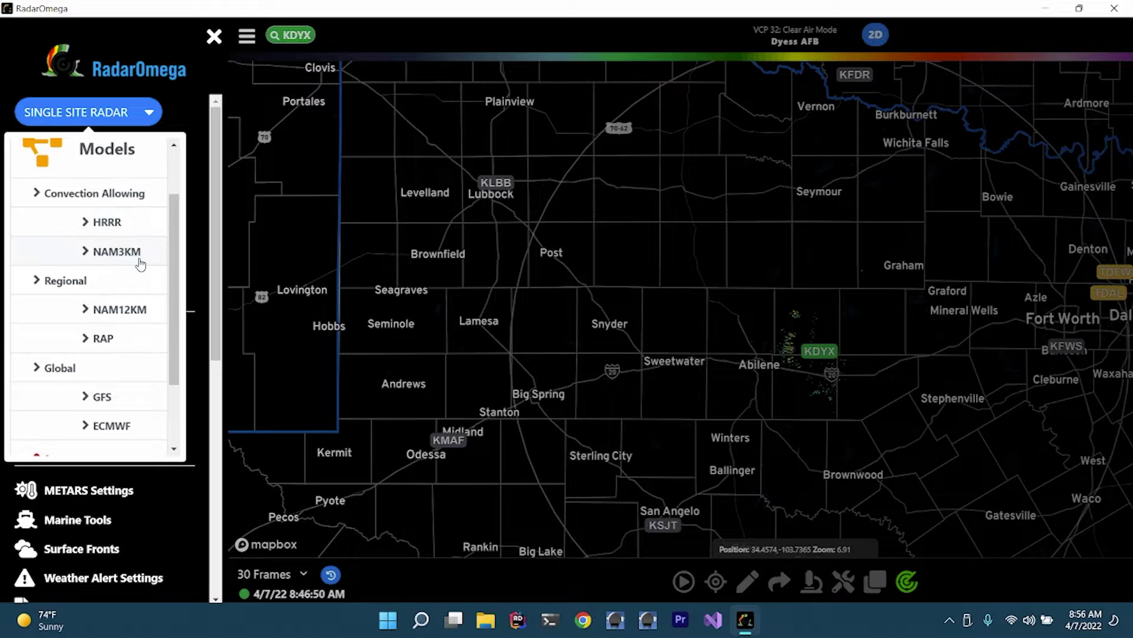
{"action": "scroll", "coordinate": [127, 251], "scroll_direction": "up", "scroll_amount": 2}
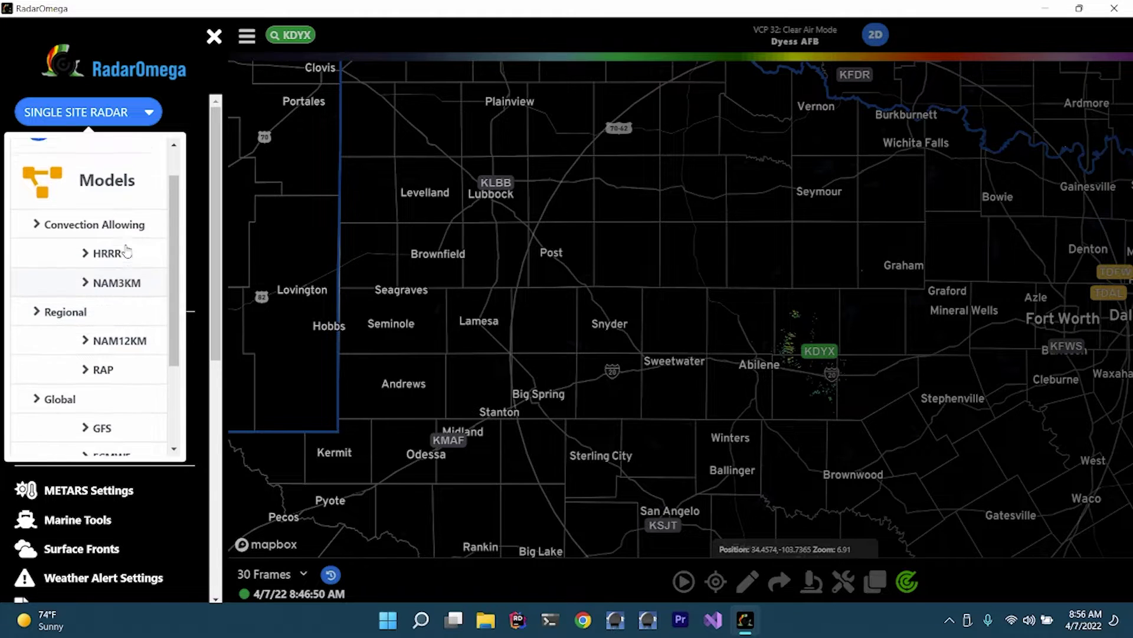
{"action": "scroll", "coordinate": [112, 296], "scroll_direction": "down", "scroll_amount": 3}
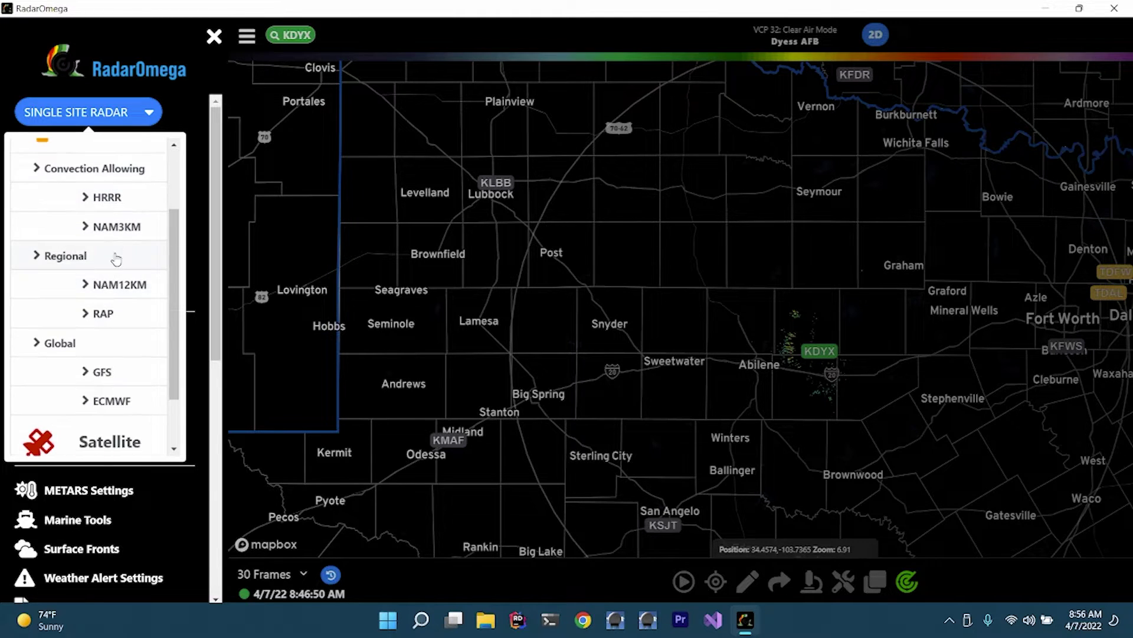
{"action": "scroll", "coordinate": [114, 258], "scroll_direction": "down", "scroll_amount": 2}
{"action": "scroll", "coordinate": [114, 336], "scroll_direction": "up", "scroll_amount": 4}
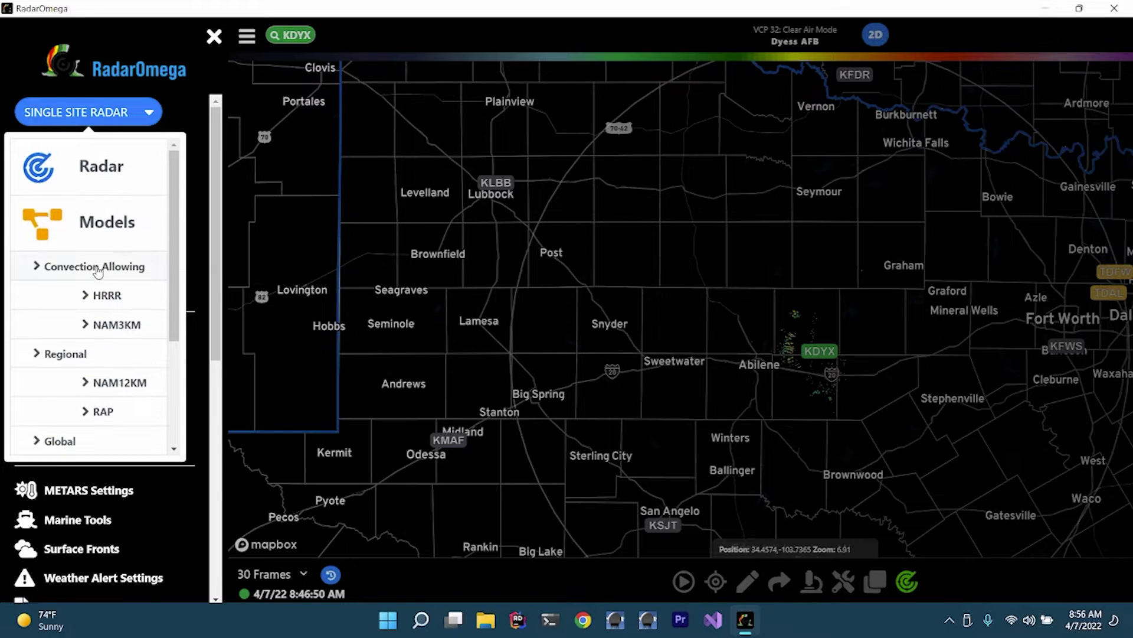
{"action": "scroll", "coordinate": [120, 239], "scroll_direction": "down", "scroll_amount": 3}
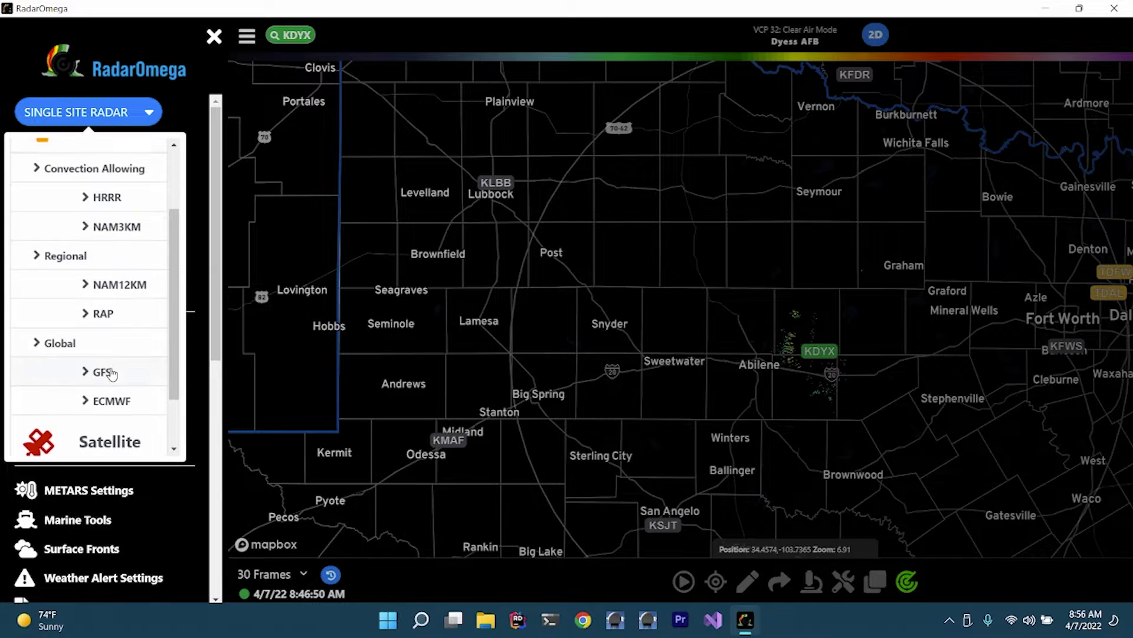
{"action": "scroll", "coordinate": [109, 298], "scroll_direction": "up", "scroll_amount": 3}
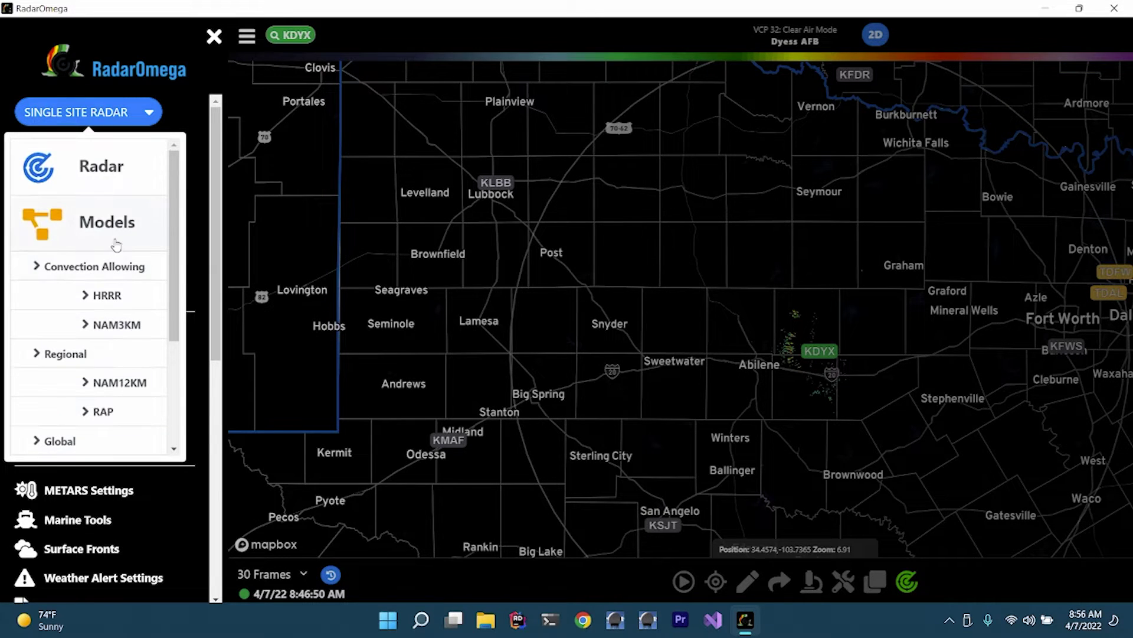
{"action": "left_click", "coordinate": [114, 294]}
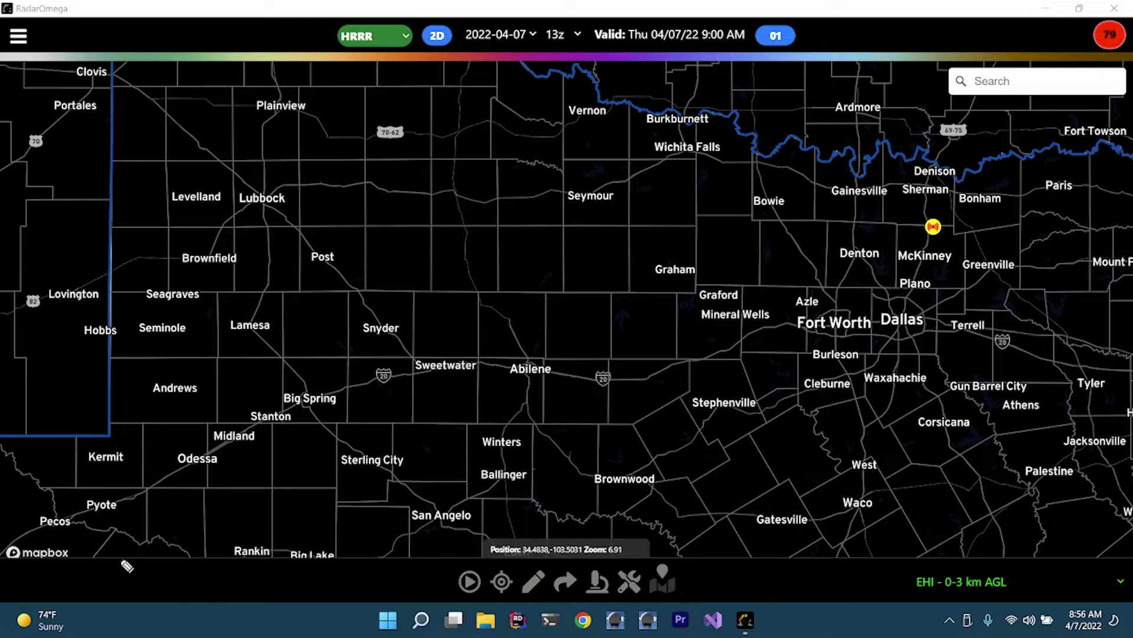
{"action": "mouse_move", "coordinate": [106, 540]}
{"action": "left_mouse_down"}
{"action": "mouse_move", "coordinate": [31, 549]}
{"action": "mouse_move", "coordinate": [1, 581]}
{"action": "mouse_move", "coordinate": [41, 610]}
{"action": "mouse_move", "coordinate": [128, 575]}
{"action": "mouse_move", "coordinate": [113, 543]}
{"action": "left_mouse_up"}
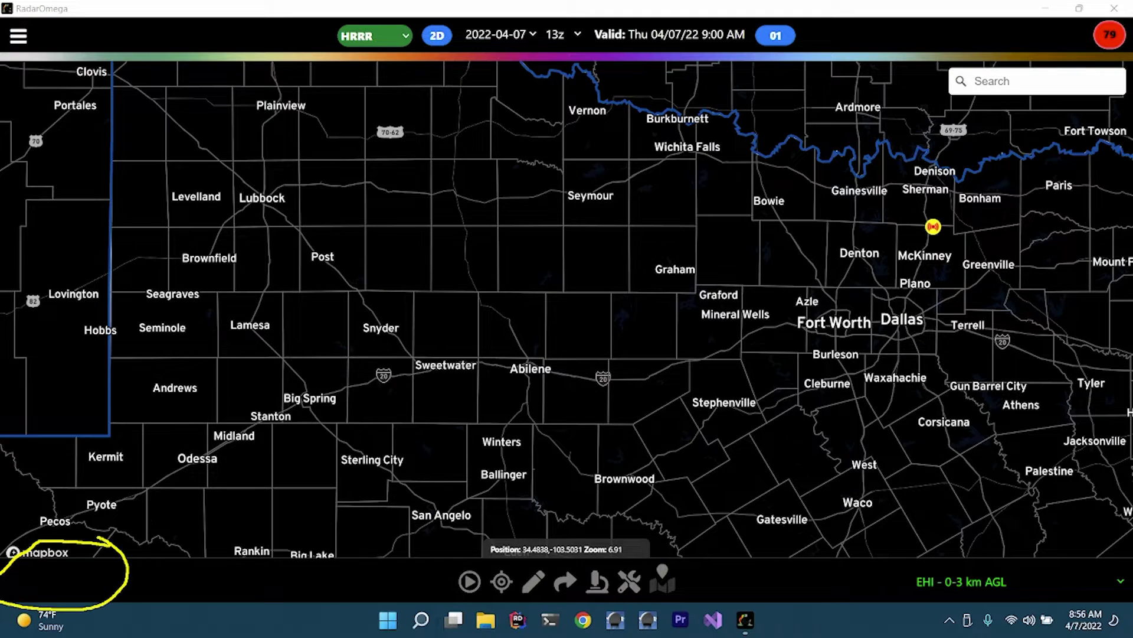
{"action": "key", "text": "Escape"}
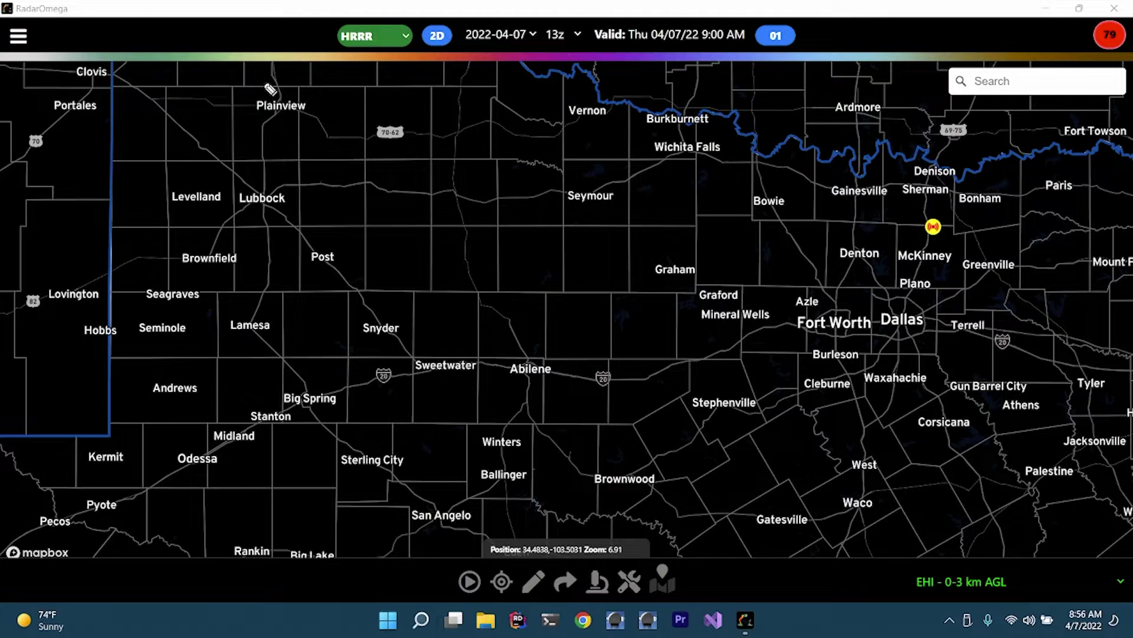
{"action": "mouse_move", "coordinate": [343, 19]}
{"action": "left_mouse_down"}
{"action": "mouse_move", "coordinate": [308, 56]}
{"action": "mouse_move", "coordinate": [436, 50]}
{"action": "mouse_move", "coordinate": [395, 16]}
{"action": "mouse_move", "coordinate": [326, 27]}
{"action": "left_mouse_up"}
{"action": "mouse_move", "coordinate": [449, 57]}
{"action": "left_mouse_down"}
{"action": "mouse_move", "coordinate": [460, 90]}
{"action": "mouse_move", "coordinate": [459, 59]}
{"action": "mouse_move", "coordinate": [466, 76]}
{"action": "mouse_move", "coordinate": [436, 75]}
{"action": "left_mouse_up"}
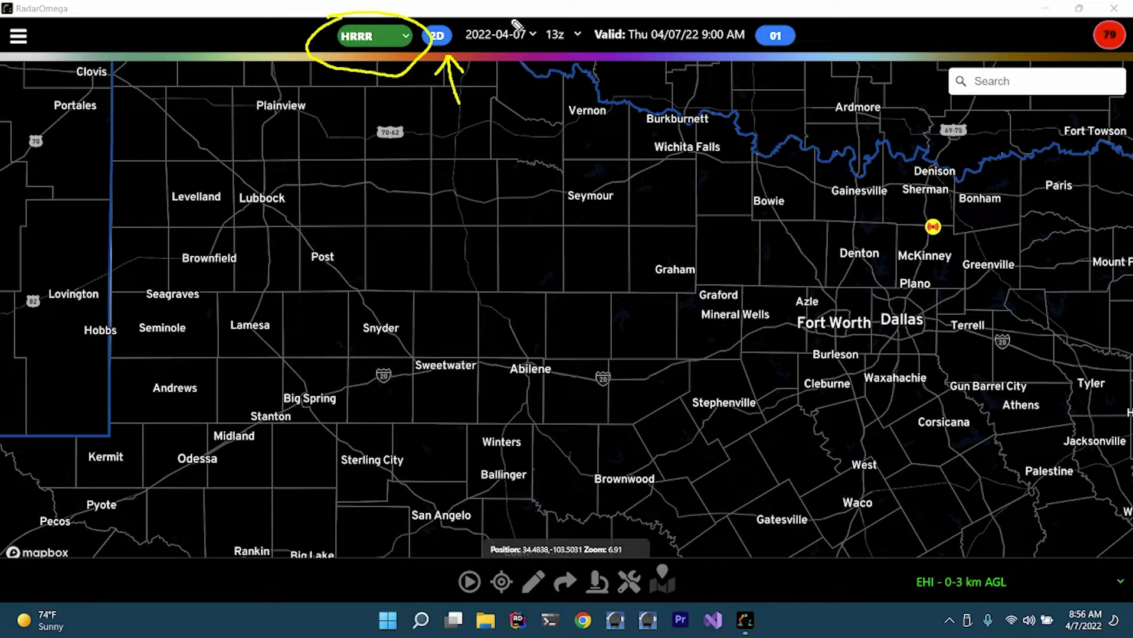
{"action": "mouse_move", "coordinate": [513, 20]}
{"action": "left_mouse_down"}
{"action": "mouse_move", "coordinate": [467, 30]}
{"action": "mouse_move", "coordinate": [465, 50]}
{"action": "mouse_move", "coordinate": [539, 52]}
{"action": "mouse_move", "coordinate": [544, 30]}
{"action": "mouse_move", "coordinate": [522, 23]}
{"action": "mouse_move", "coordinate": [510, 24]}
{"action": "mouse_move", "coordinate": [554, 30]}
{"action": "mouse_move", "coordinate": [548, 46]}
{"action": "mouse_move", "coordinate": [563, 57]}
{"action": "mouse_move", "coordinate": [590, 39]}
{"action": "mouse_move", "coordinate": [581, 26]}
{"action": "mouse_move", "coordinate": [608, 23]}
{"action": "mouse_move", "coordinate": [593, 47]}
{"action": "mouse_move", "coordinate": [750, 50]}
{"action": "mouse_move", "coordinate": [735, 20]}
{"action": "mouse_move", "coordinate": [659, 22]}
{"action": "left_mouse_up"}
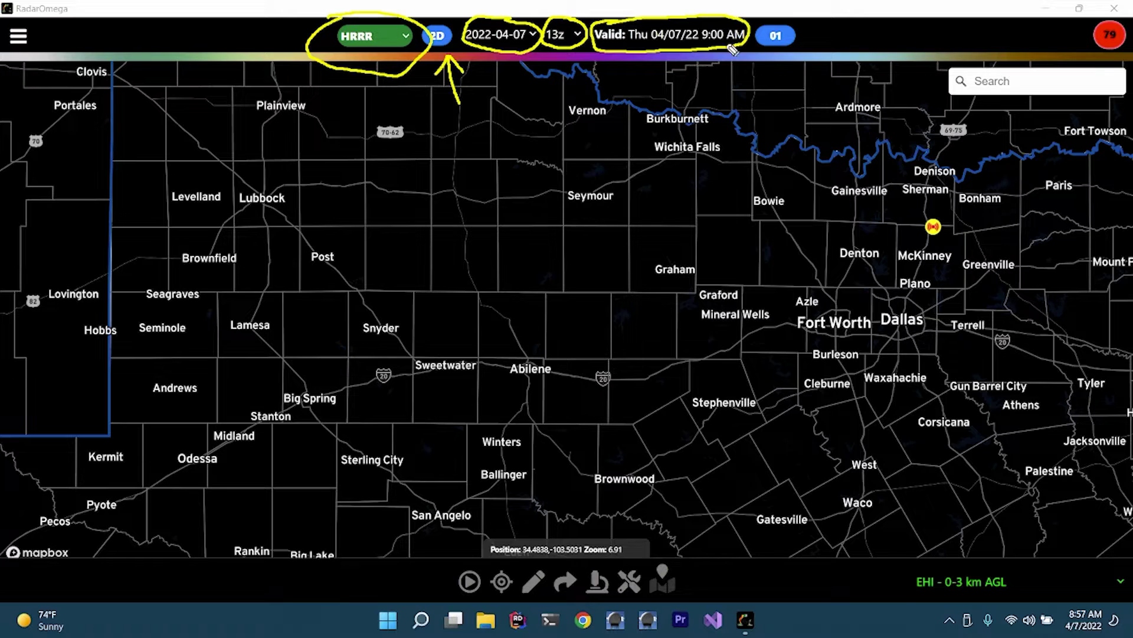
{"action": "mouse_move", "coordinate": [792, 10]}
{"action": "left_mouse_down"}
{"action": "mouse_move", "coordinate": [748, 26]}
{"action": "mouse_move", "coordinate": [765, 57]}
{"action": "mouse_move", "coordinate": [801, 57]}
{"action": "mouse_move", "coordinate": [814, 40]}
{"action": "mouse_move", "coordinate": [785, 13]}
{"action": "left_mouse_up"}
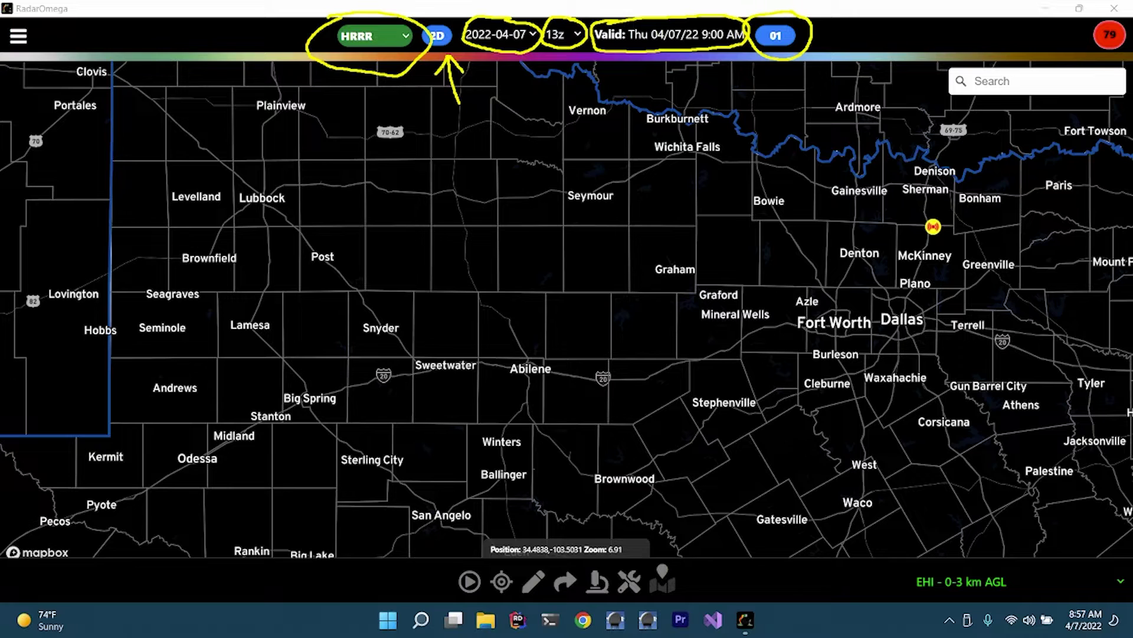
{"action": "key", "text": "Escape"}
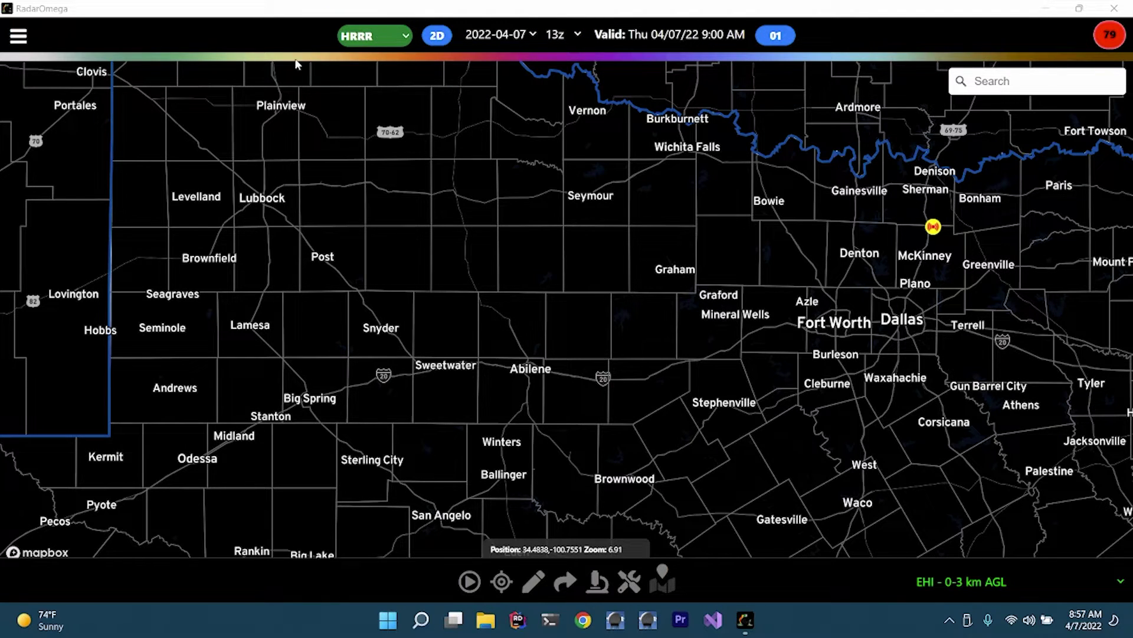
Step: Review the selectable models, and try the 3D map view before returning to 2D
{"action": "left_click", "coordinate": [388, 48]}
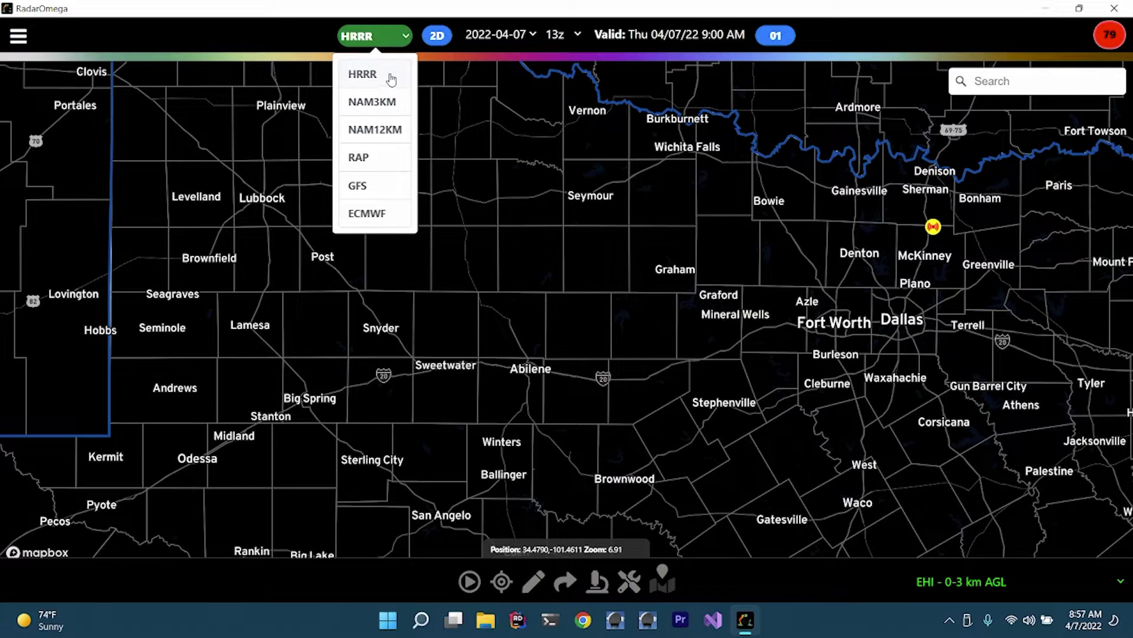
{"action": "left_click", "coordinate": [278, 41]}
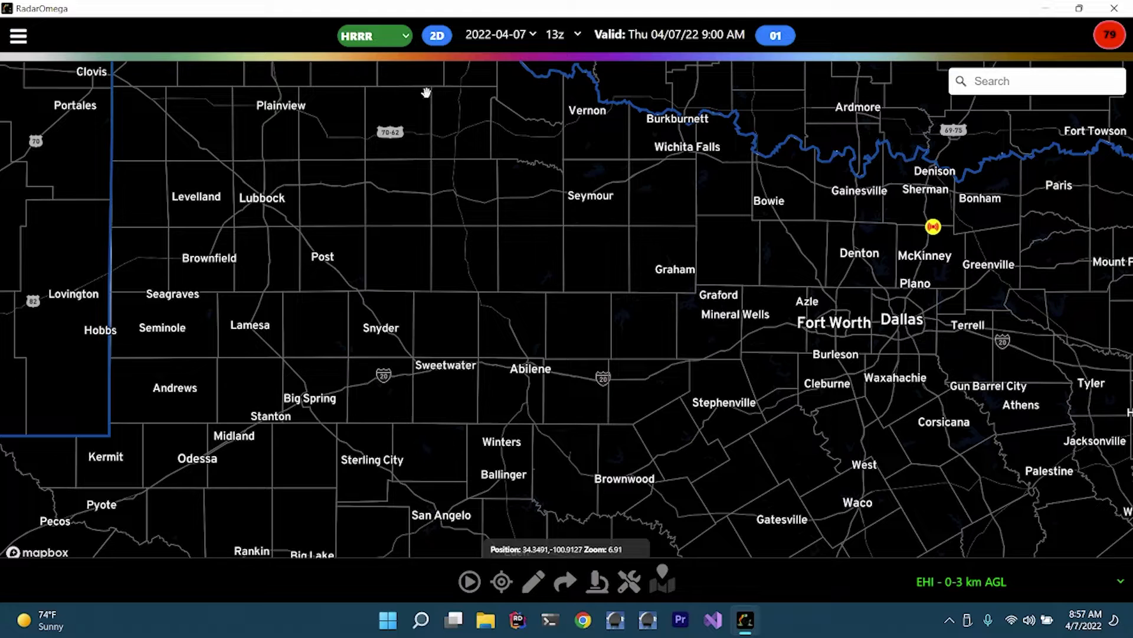
{"action": "left_click", "coordinate": [449, 39]}
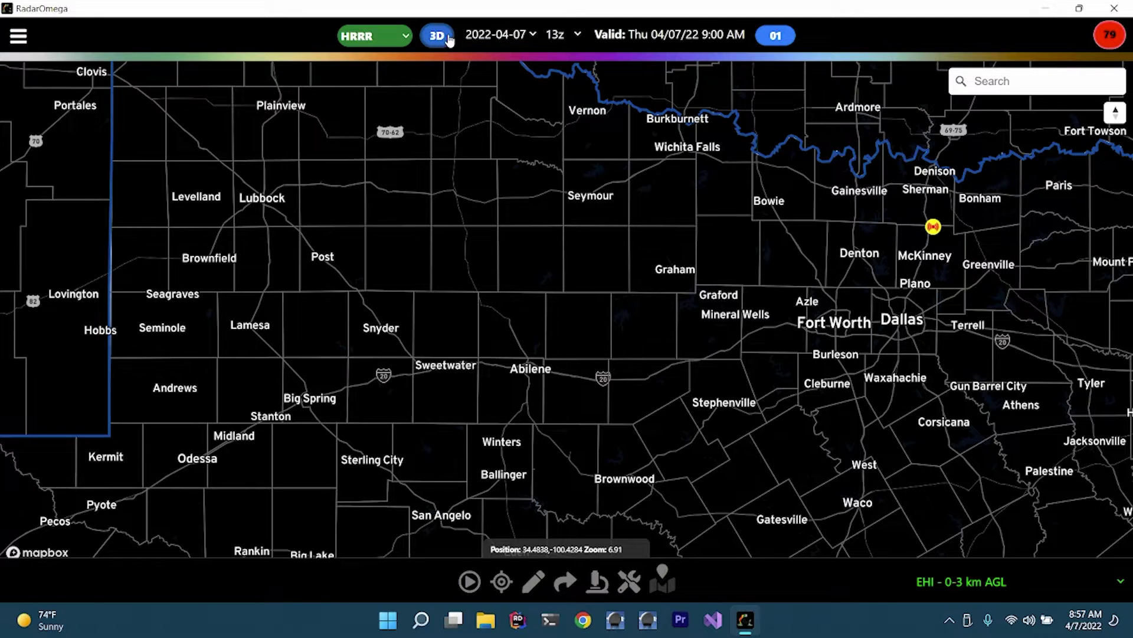
{"action": "left_click", "coordinate": [439, 40]}
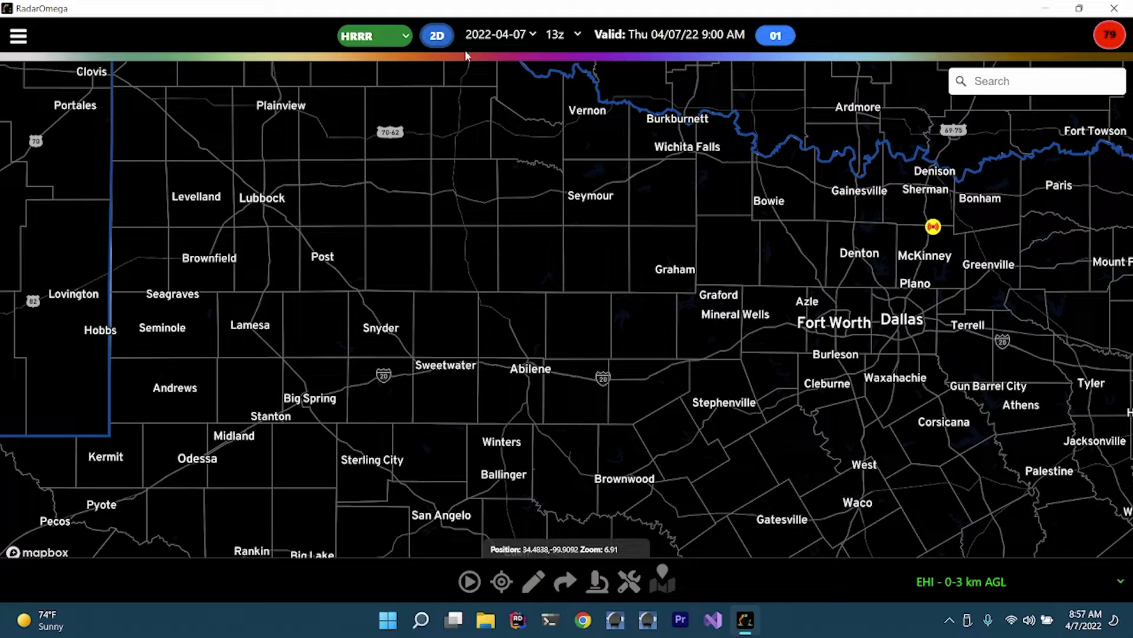
Step: Review the available HRRR run dates and the complete list of run times for 2022-04-07
{"action": "left_click", "coordinate": [512, 36]}
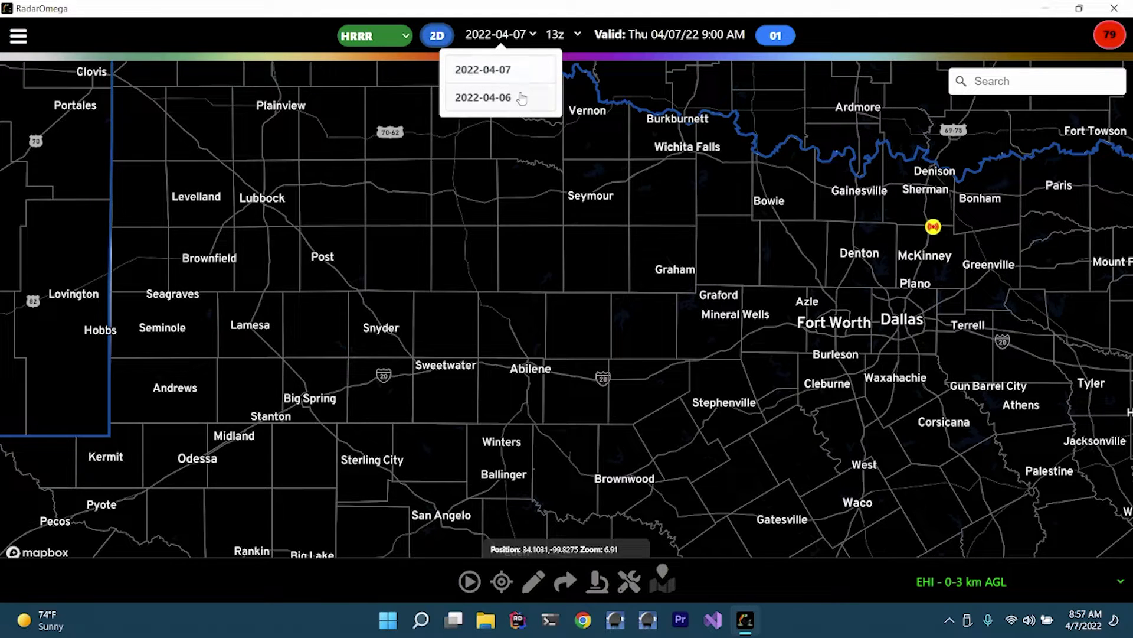
{"action": "left_click", "coordinate": [561, 38]}
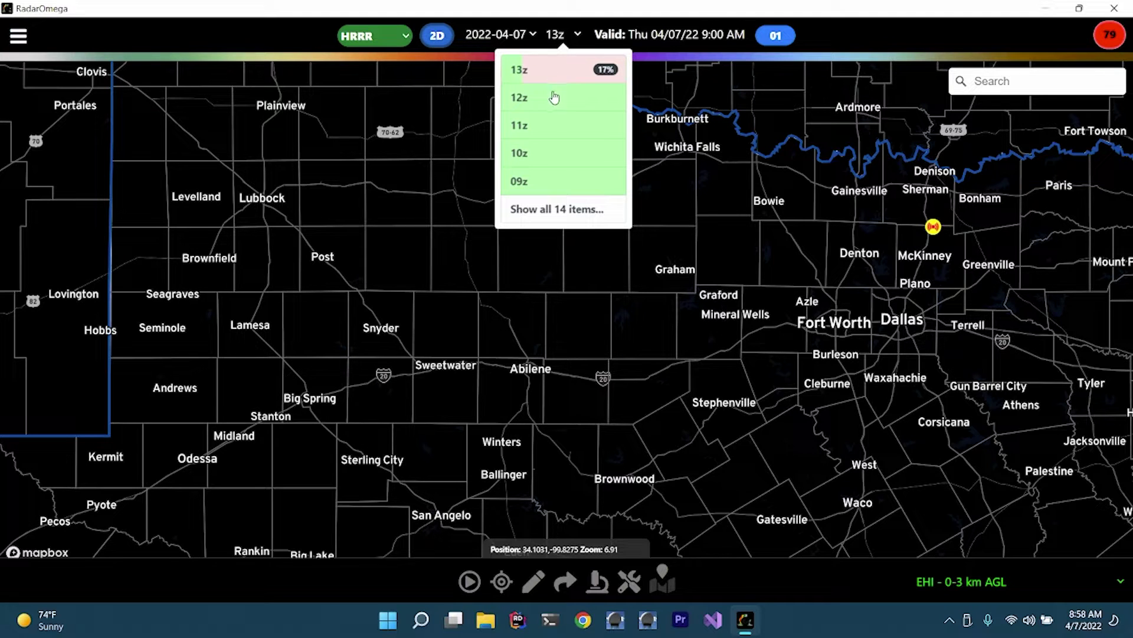
{"action": "left_click", "coordinate": [562, 209]}
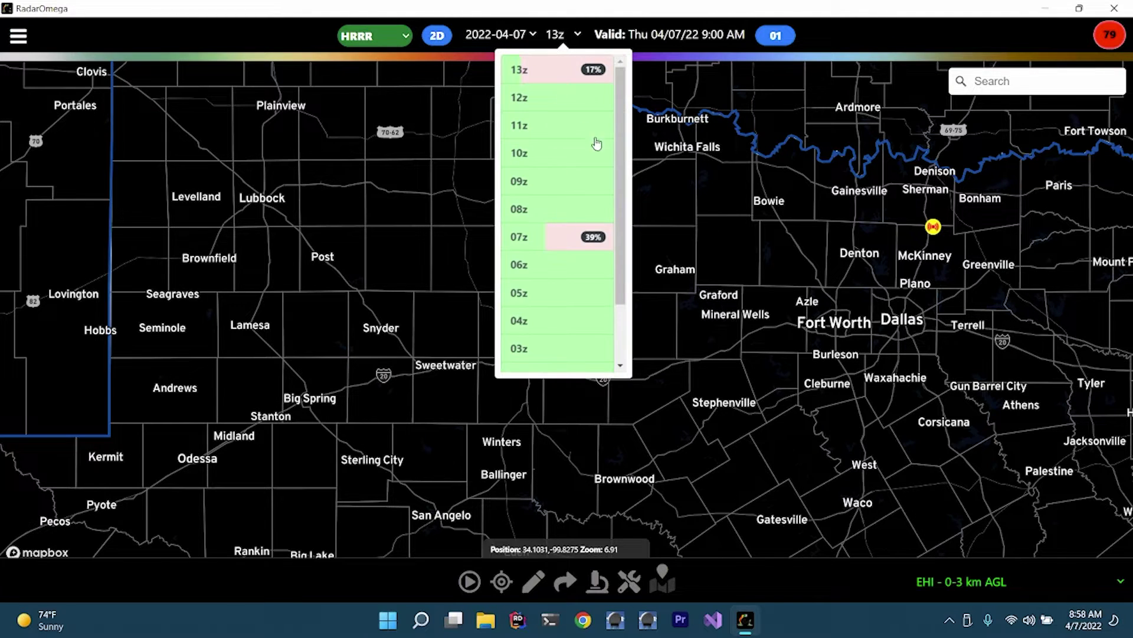
{"action": "scroll", "coordinate": [534, 147], "scroll_direction": "down", "scroll_amount": 2}
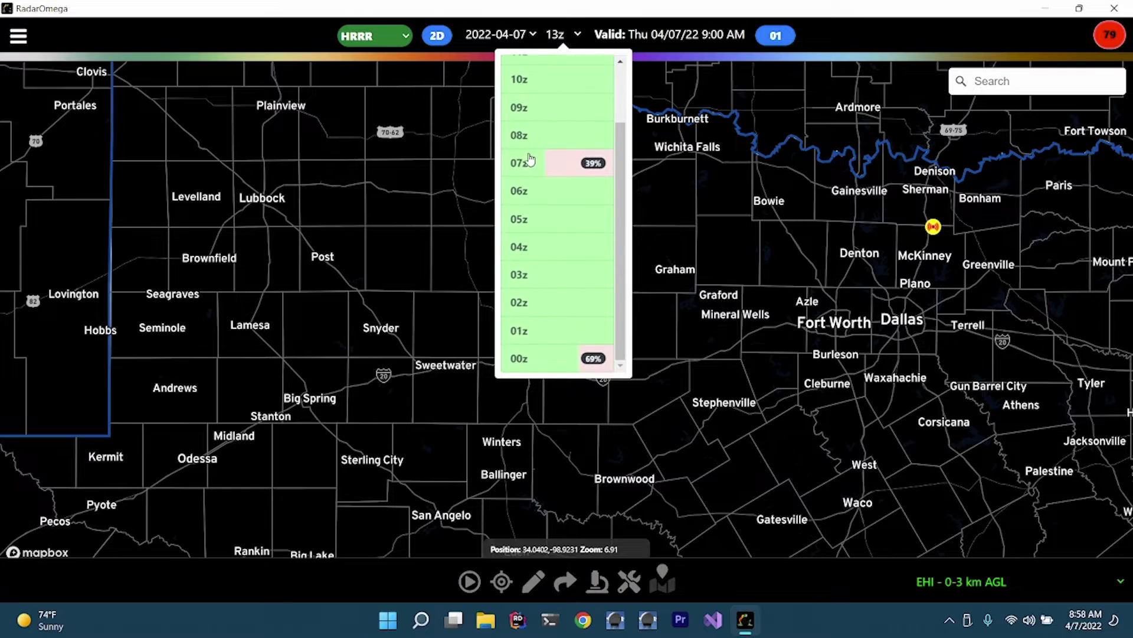
{"action": "scroll", "coordinate": [533, 369], "scroll_direction": "up", "scroll_amount": 2}
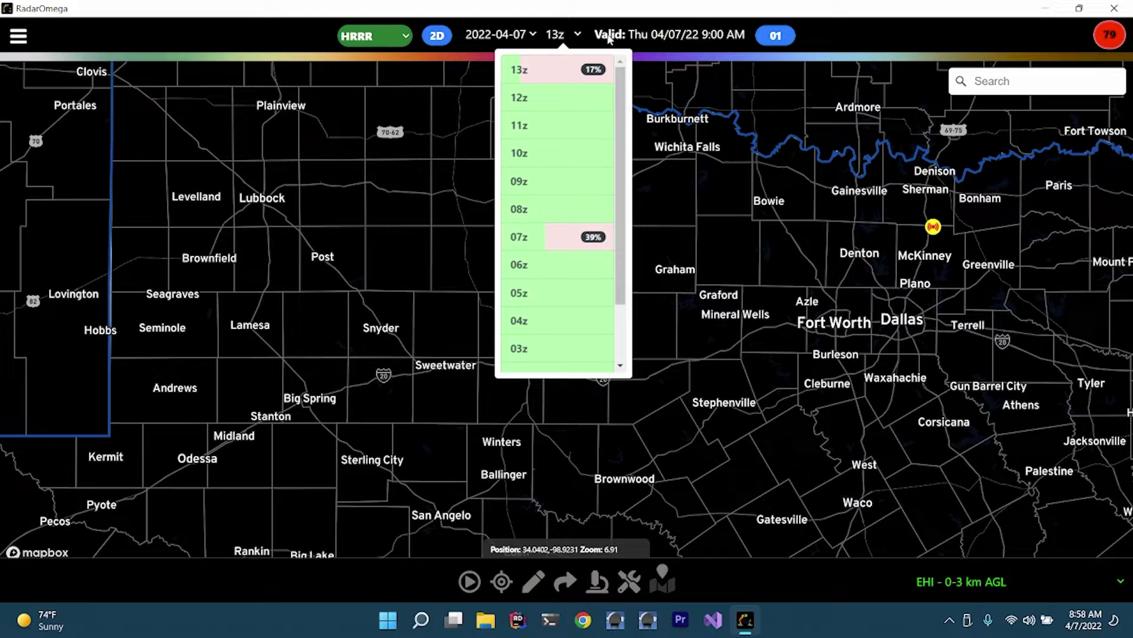
{"action": "left_click", "coordinate": [638, 37]}
Step: Check which forecast hours are available for the 13z HRRR run, and switch the model run to 12z
{"action": "left_click", "coordinate": [776, 38]}
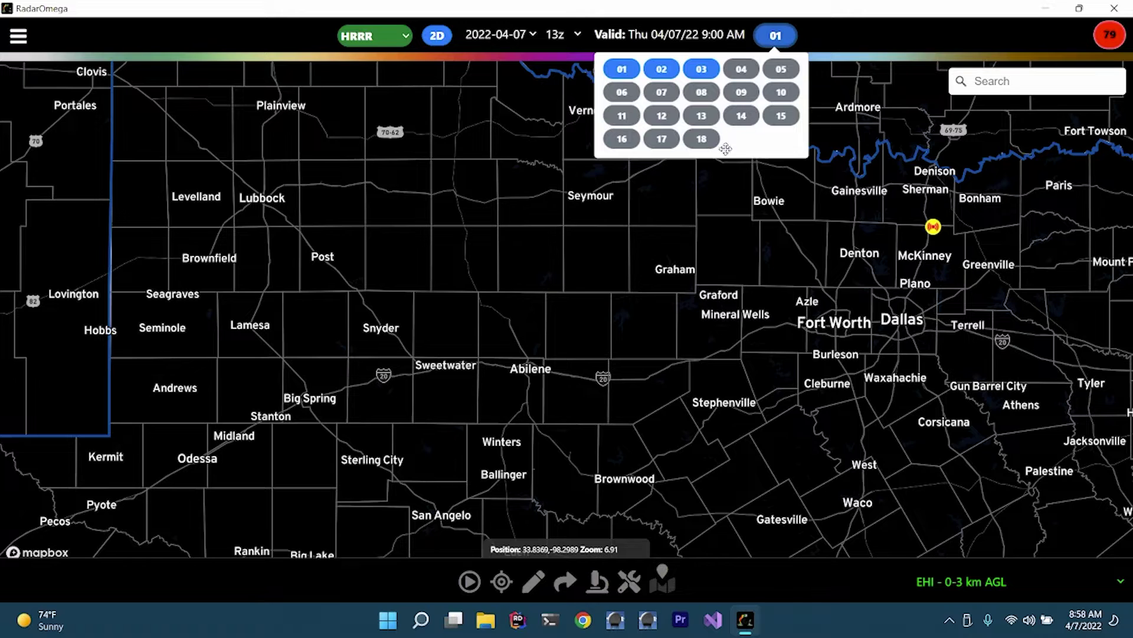
{"action": "left_click", "coordinate": [844, 37]}
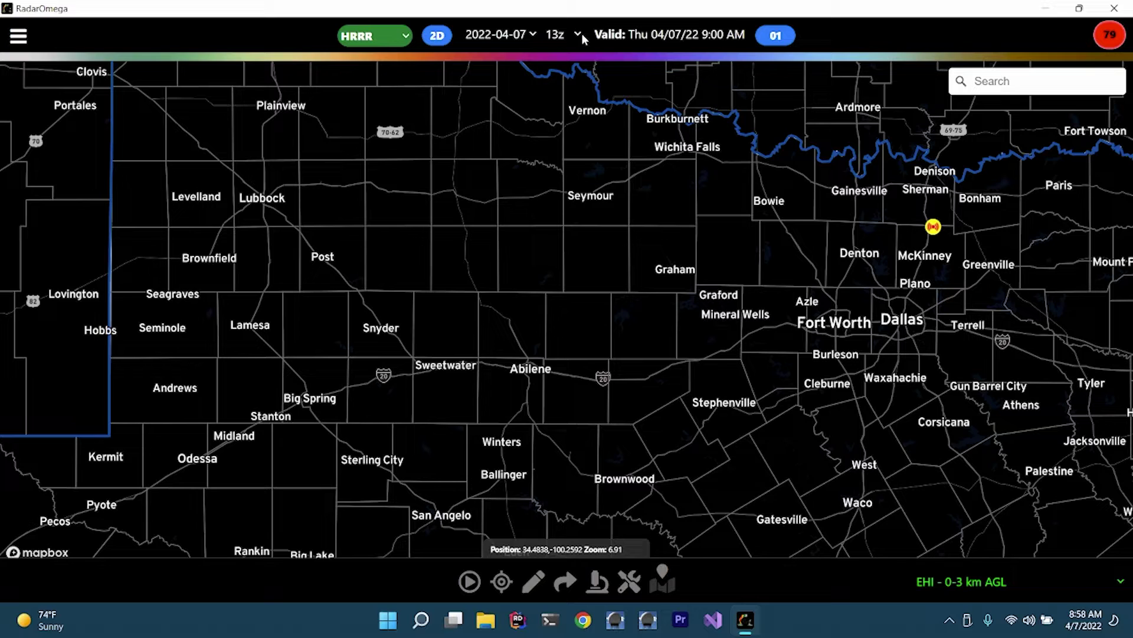
{"action": "left_click", "coordinate": [578, 35]}
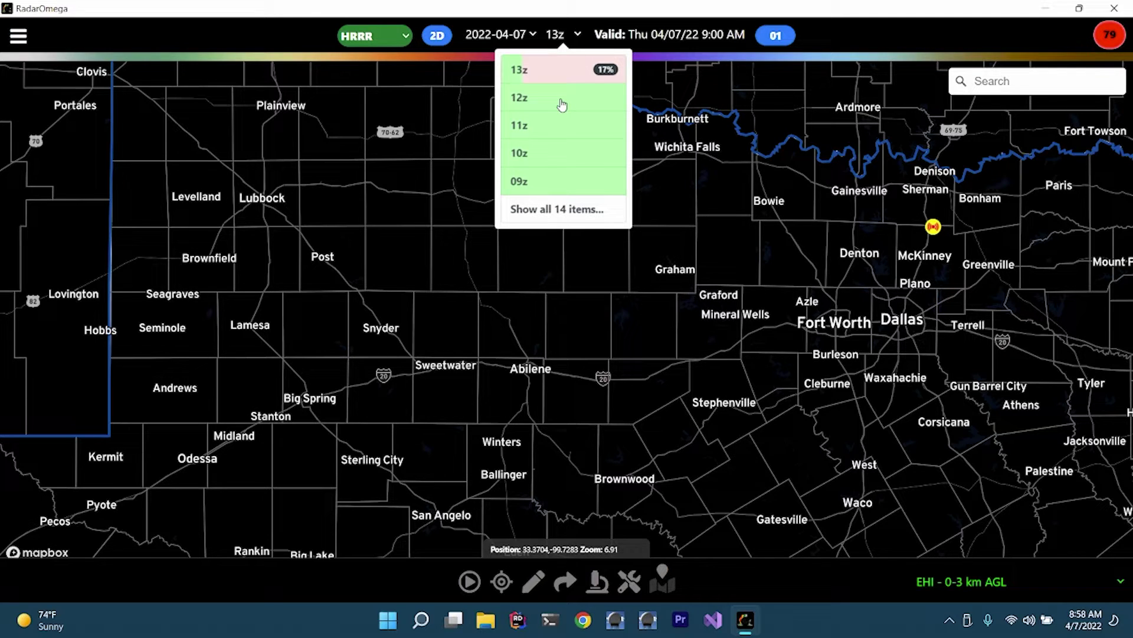
{"action": "left_click", "coordinate": [539, 100]}
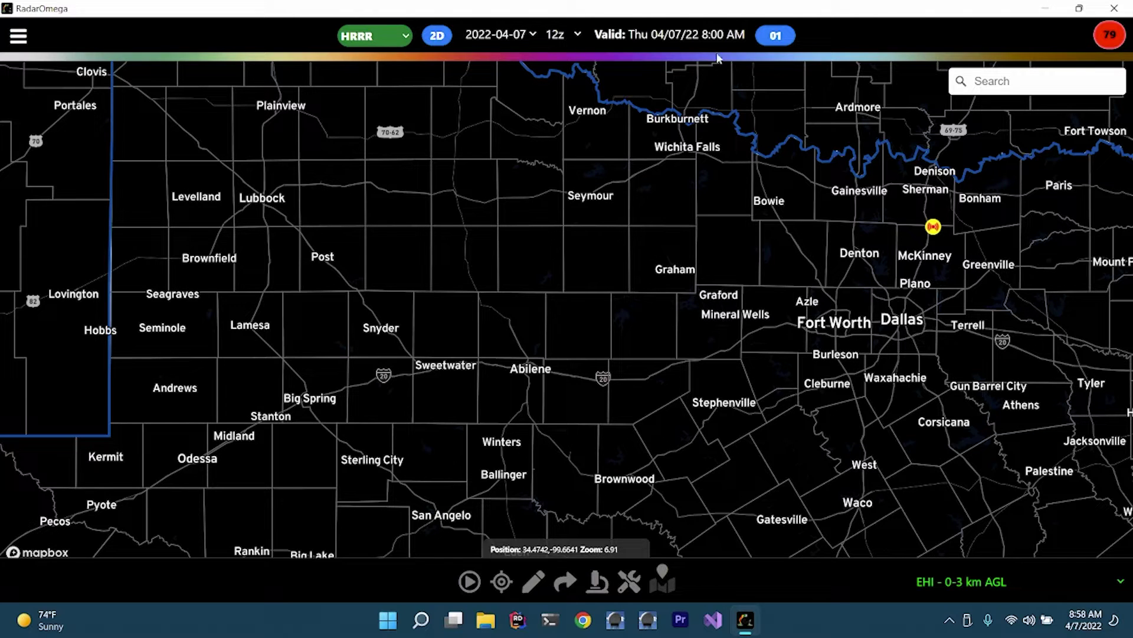
Step: Review the forecast hours available for the 12z HRRR run, and close the hour list without changing the hour
{"action": "left_click", "coordinate": [775, 36]}
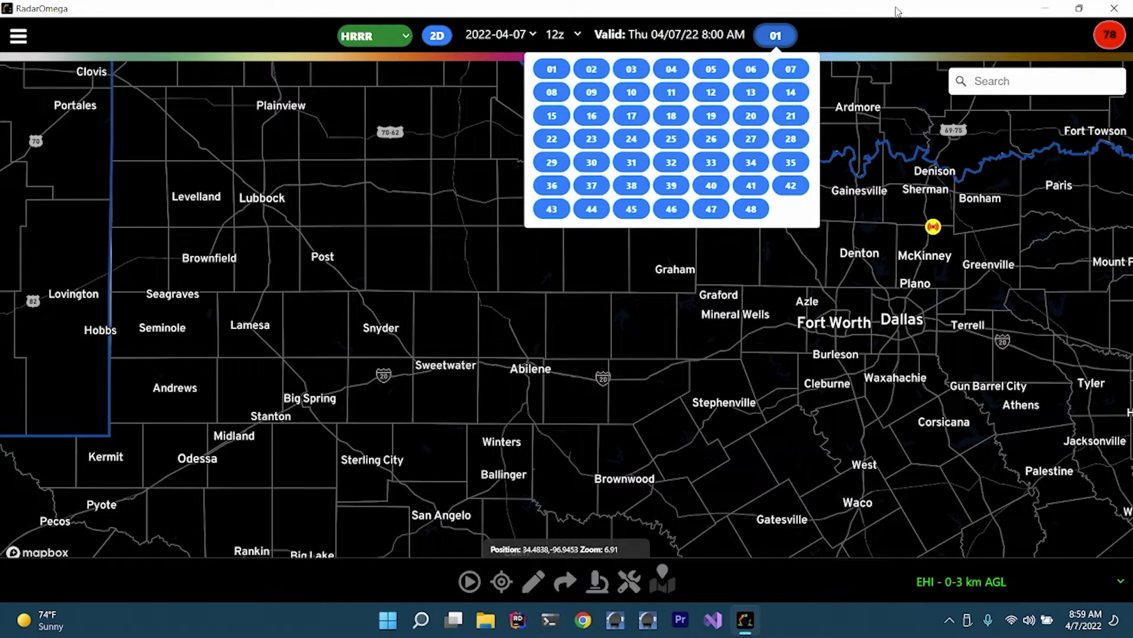
{"action": "left_click", "coordinate": [775, 35]}
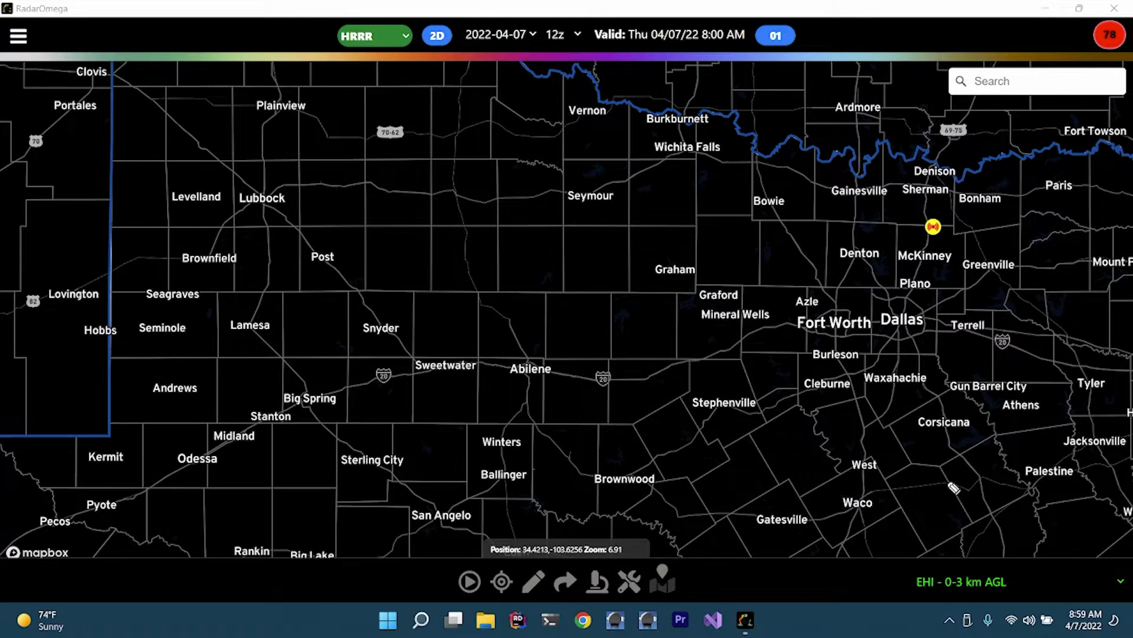
{"action": "mouse_move", "coordinate": [939, 549]}
{"action": "left_mouse_down"}
{"action": "mouse_move", "coordinate": [949, 550]}
{"action": "mouse_move", "coordinate": [892, 569]}
{"action": "mouse_move", "coordinate": [895, 600]}
{"action": "mouse_move", "coordinate": [1132, 601]}
{"action": "mouse_move", "coordinate": [1108, 551]}
{"action": "mouse_move", "coordinate": [929, 537]}
{"action": "left_mouse_up"}
Step: Look through the HRRR product groups and load 2m AGL Dewpoint from the Surface & Precipitation group
{"action": "left_click", "coordinate": [1011, 589]}
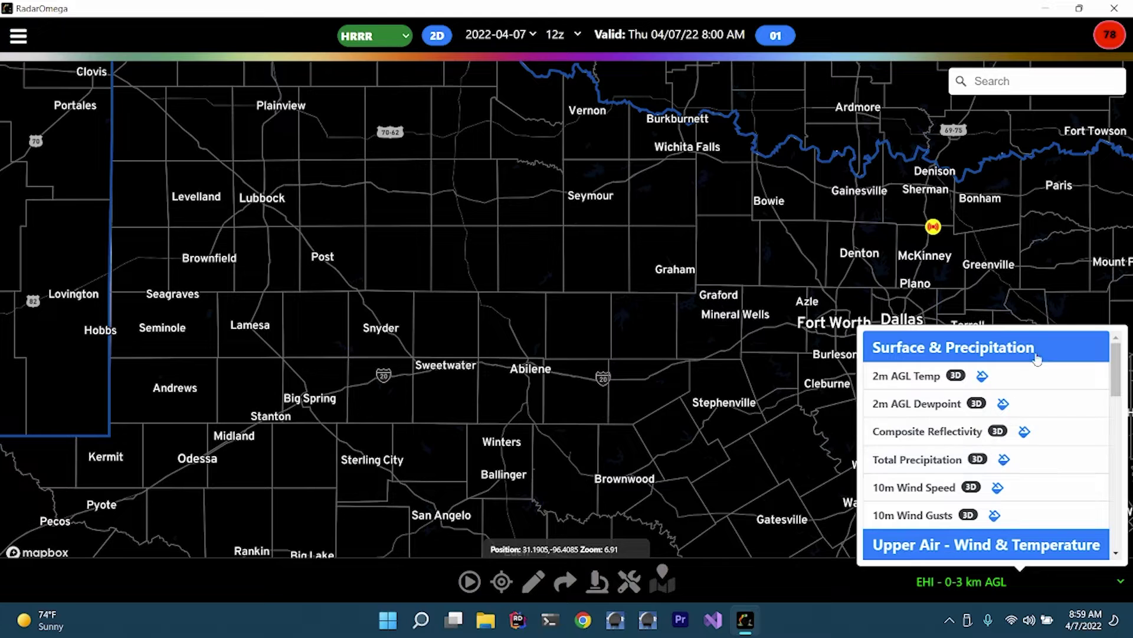
{"action": "scroll", "coordinate": [937, 370], "scroll_direction": "down", "scroll_amount": 5}
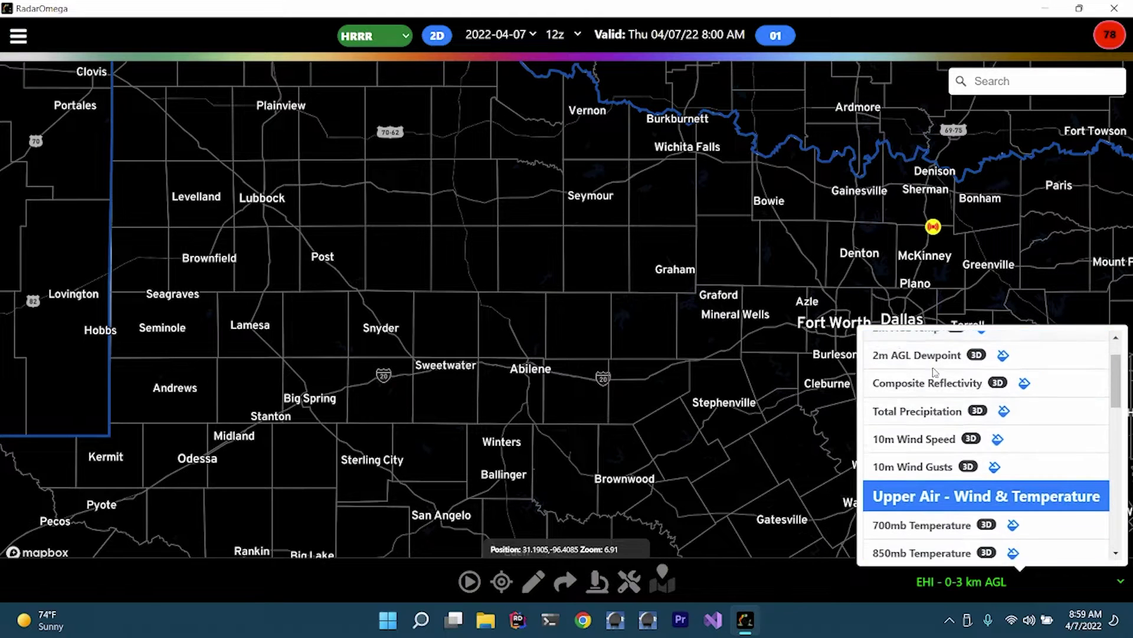
{"action": "scroll", "coordinate": [953, 454], "scroll_direction": "down", "scroll_amount": 6}
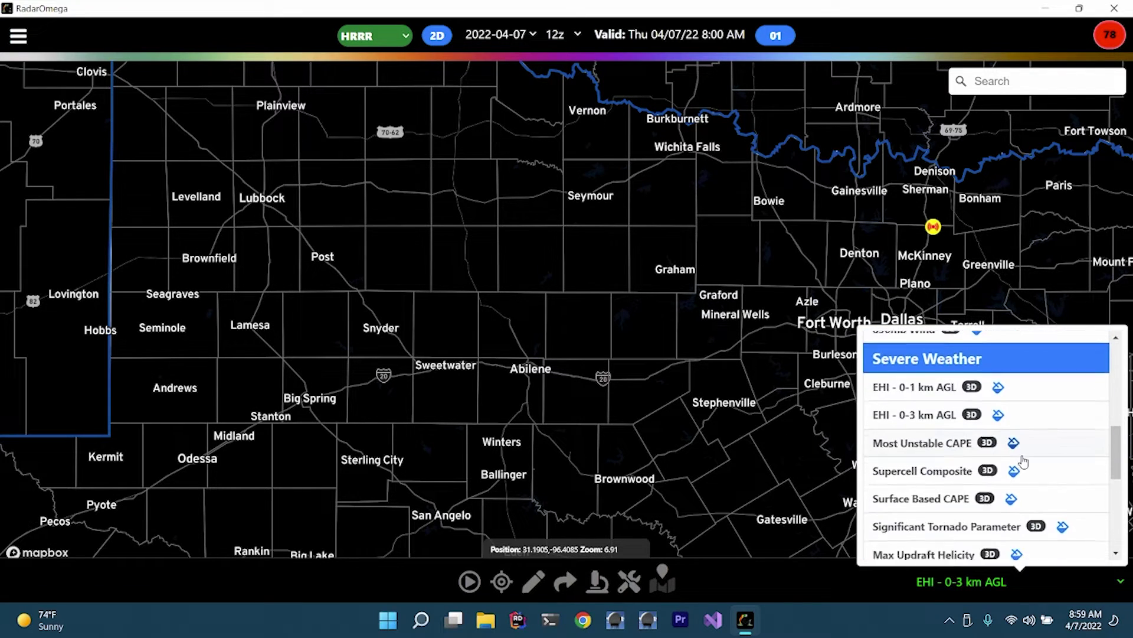
{"action": "scroll", "coordinate": [958, 492], "scroll_direction": "up", "scroll_amount": 6}
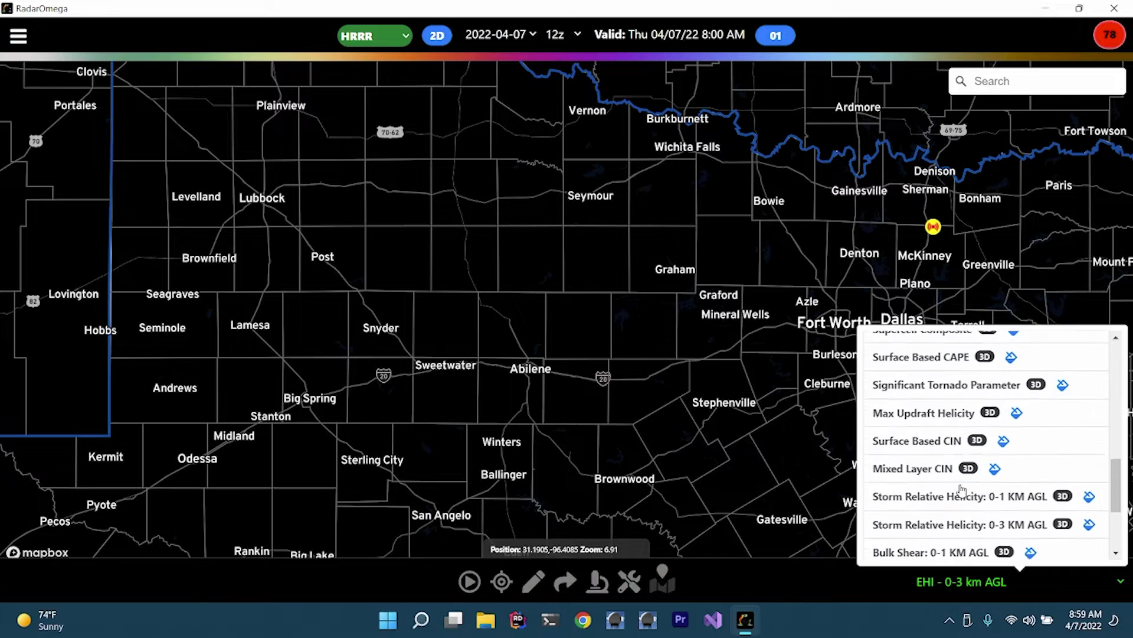
{"action": "scroll", "coordinate": [962, 493], "scroll_direction": "down", "scroll_amount": 6}
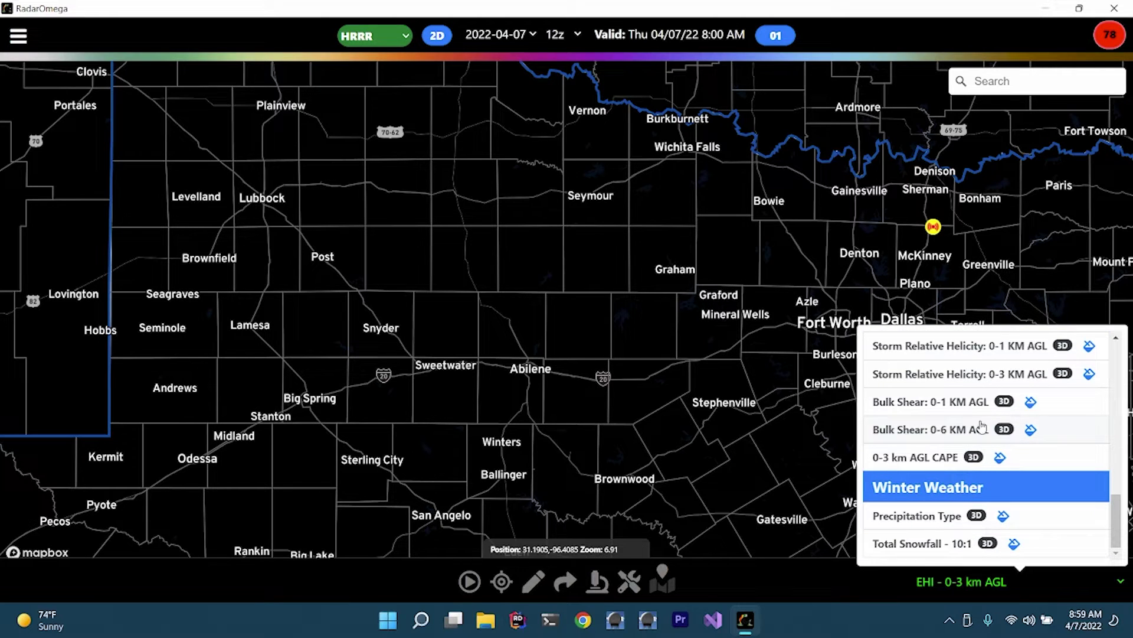
{"action": "scroll", "coordinate": [992, 372], "scroll_direction": "up", "scroll_amount": 6}
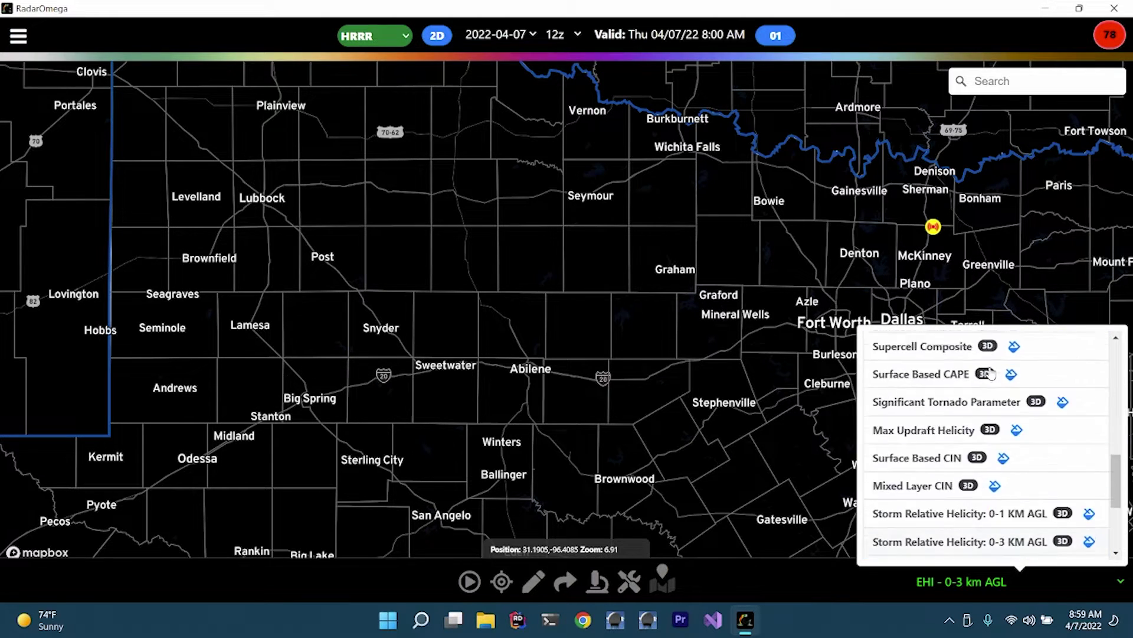
{"action": "scroll", "coordinate": [992, 373], "scroll_direction": "up", "scroll_amount": 3}
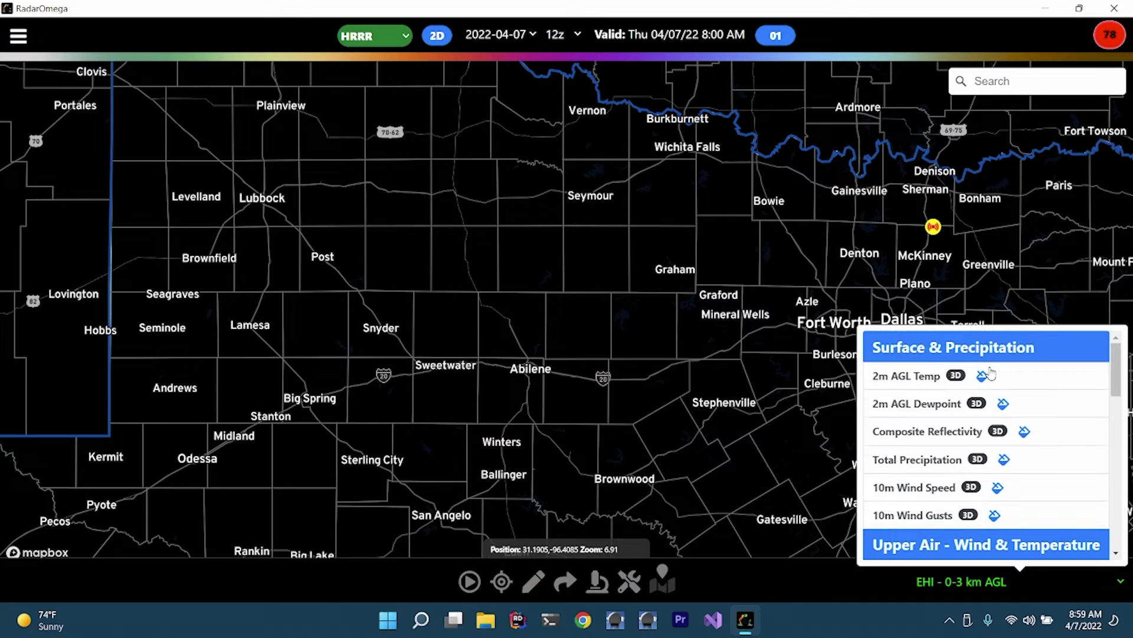
{"action": "scroll", "coordinate": [1004, 377], "scroll_direction": "down", "scroll_amount": 6}
{"action": "left_click", "coordinate": [919, 410]}
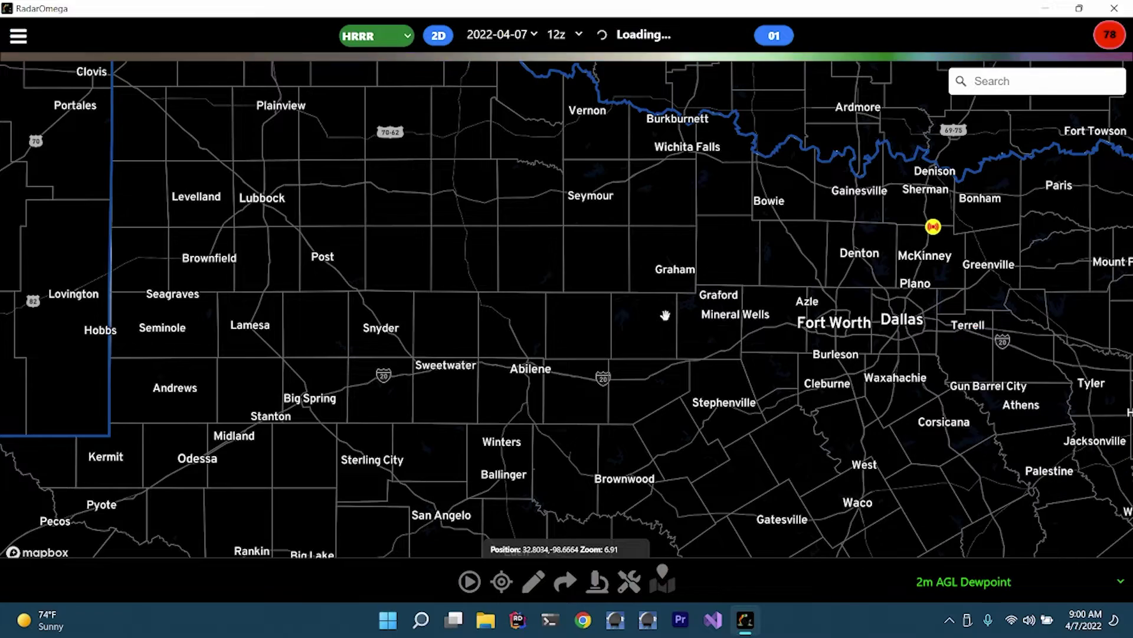
Step: Examine the extent of the HRRR dewpoint data across the whole United States
{"action": "scroll", "coordinate": [625, 318], "scroll_direction": "down", "scroll_amount": 5}
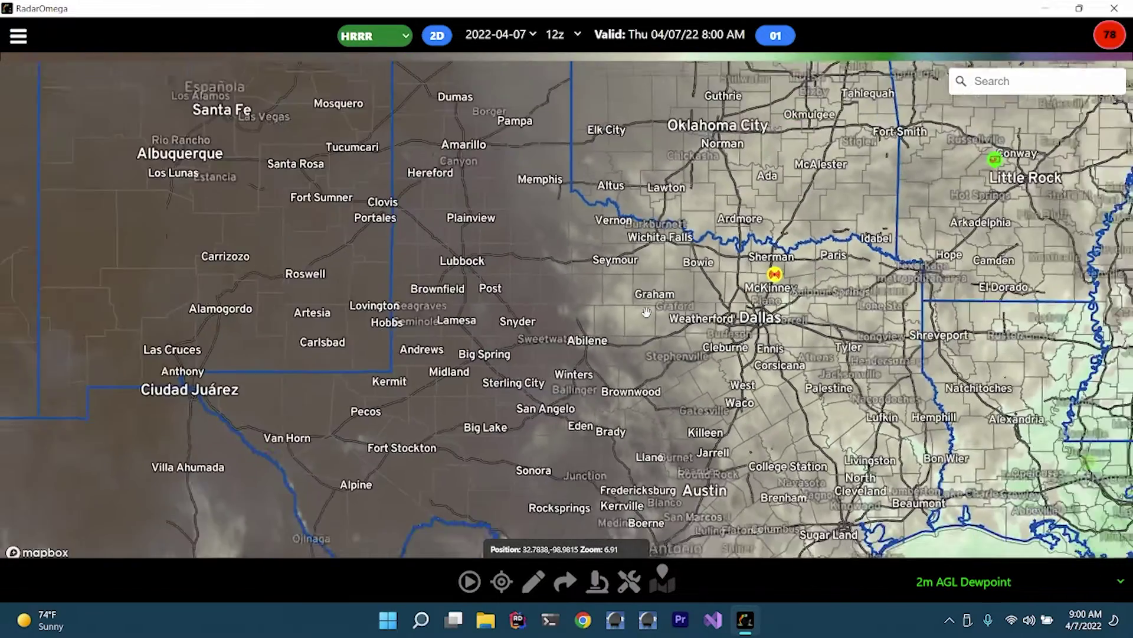
{"action": "scroll", "coordinate": [653, 312], "scroll_direction": "down", "scroll_amount": 5}
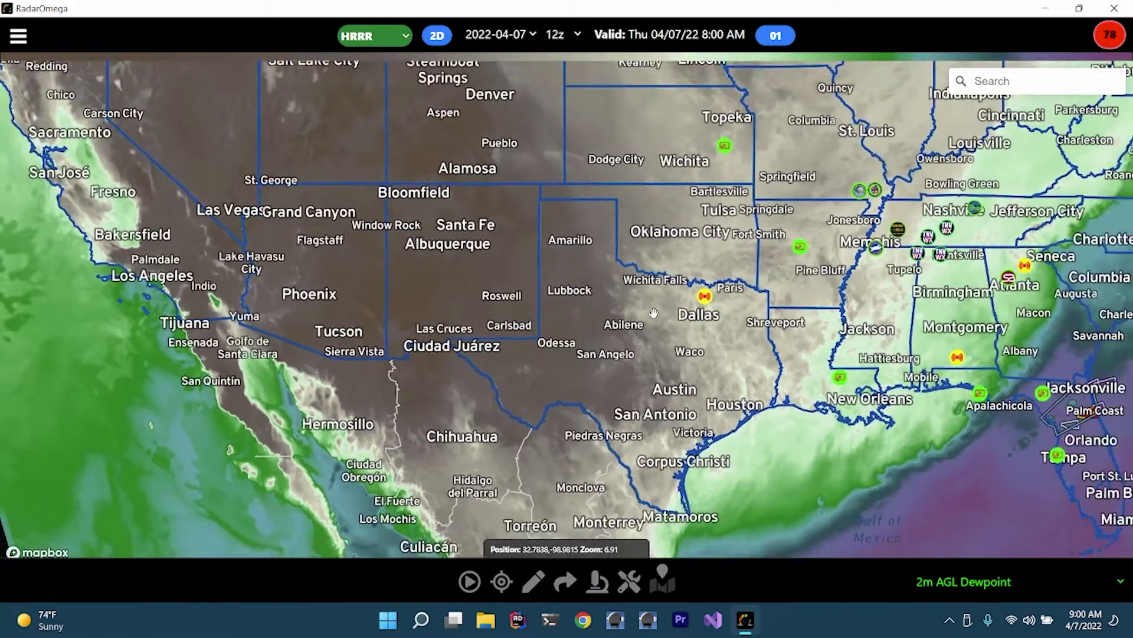
{"action": "scroll", "coordinate": [613, 267], "scroll_direction": "down", "scroll_amount": 2}
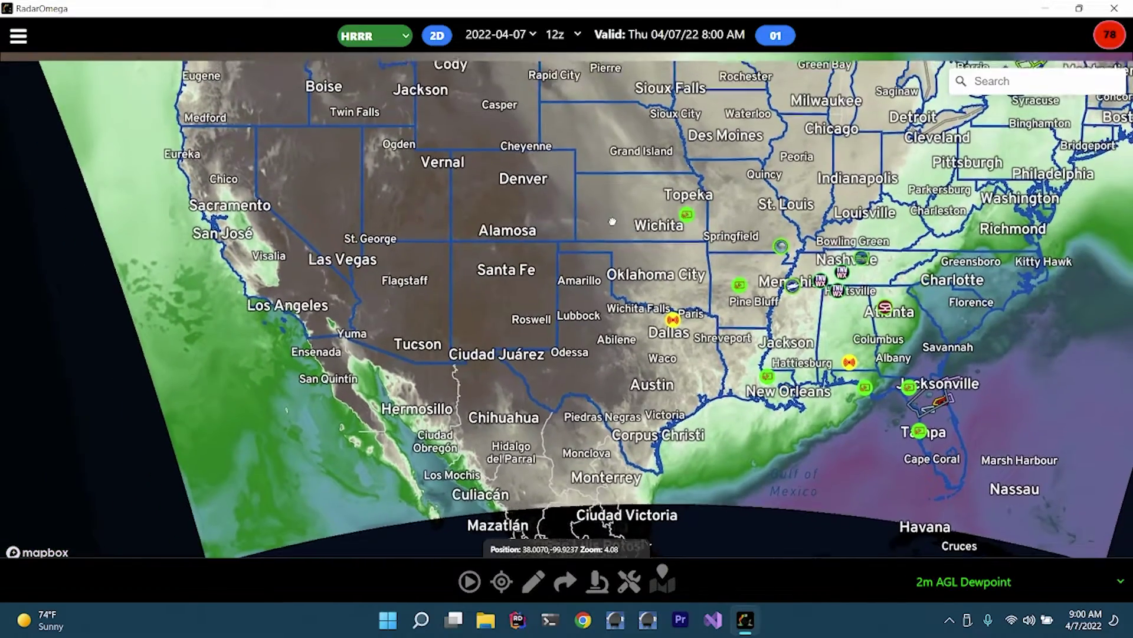
{"action": "left_click_drag", "start_coordinate": [613, 221], "coordinate": [608, 258]}
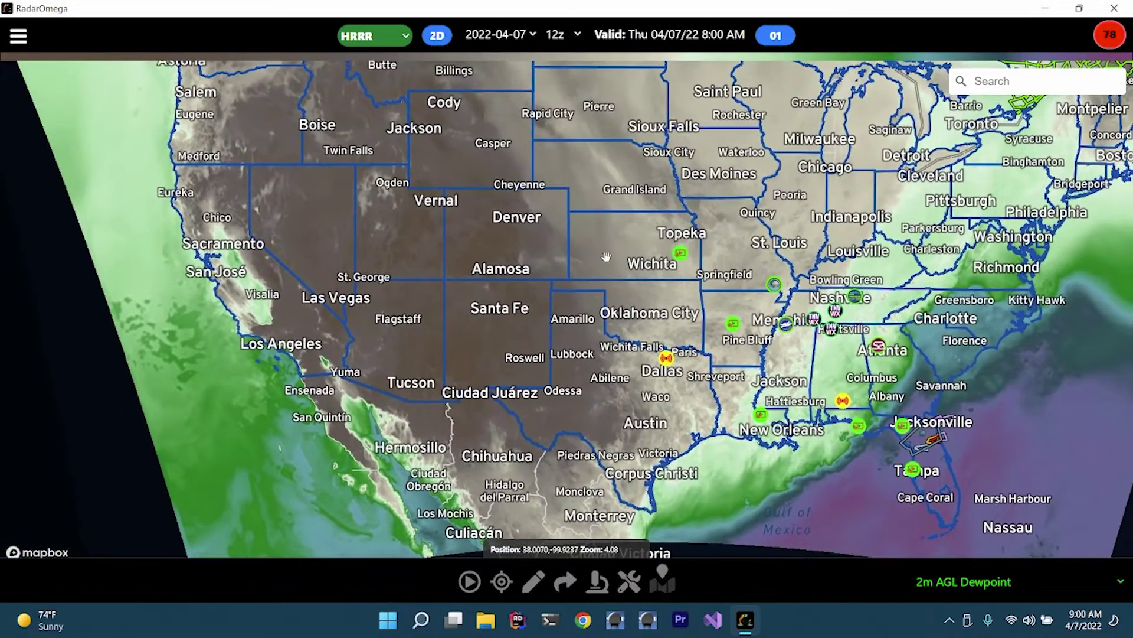
{"action": "scroll", "coordinate": [607, 256], "scroll_direction": "up", "scroll_amount": 1}
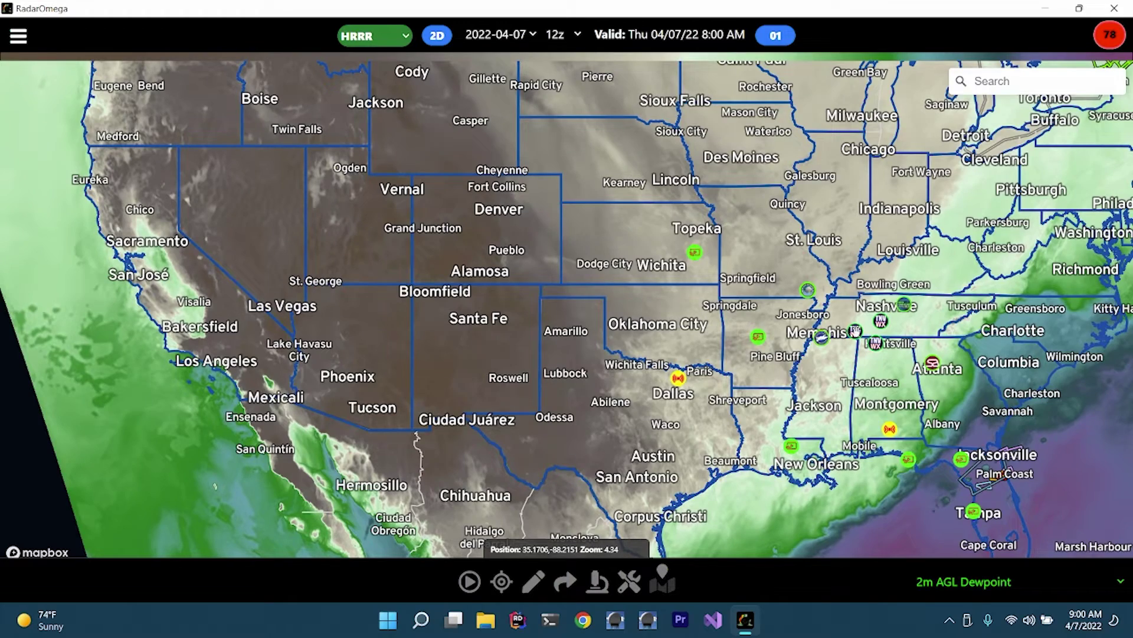
{"action": "left_click_drag", "start_coordinate": [657, 351], "coordinate": [614, 236]}
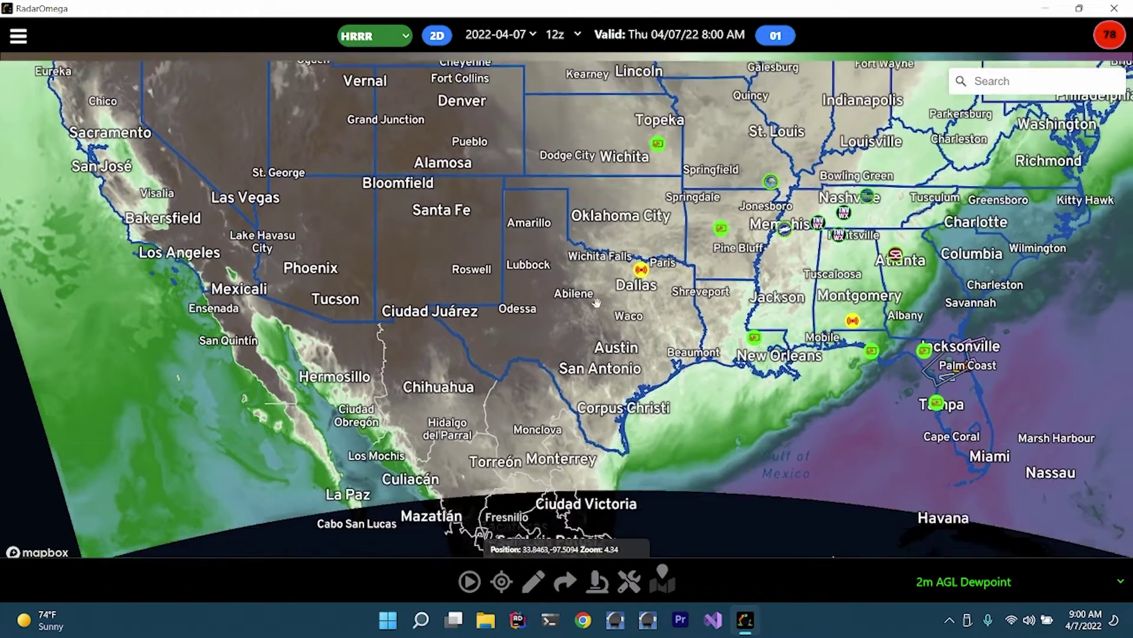
Step: Inspect the dewpoint detail around central Texas, and return to a view of the southern United States
{"action": "scroll", "coordinate": [594, 313], "scroll_direction": "up", "scroll_amount": 6}
{"action": "scroll", "coordinate": [594, 313], "scroll_direction": "up", "scroll_amount": 10}
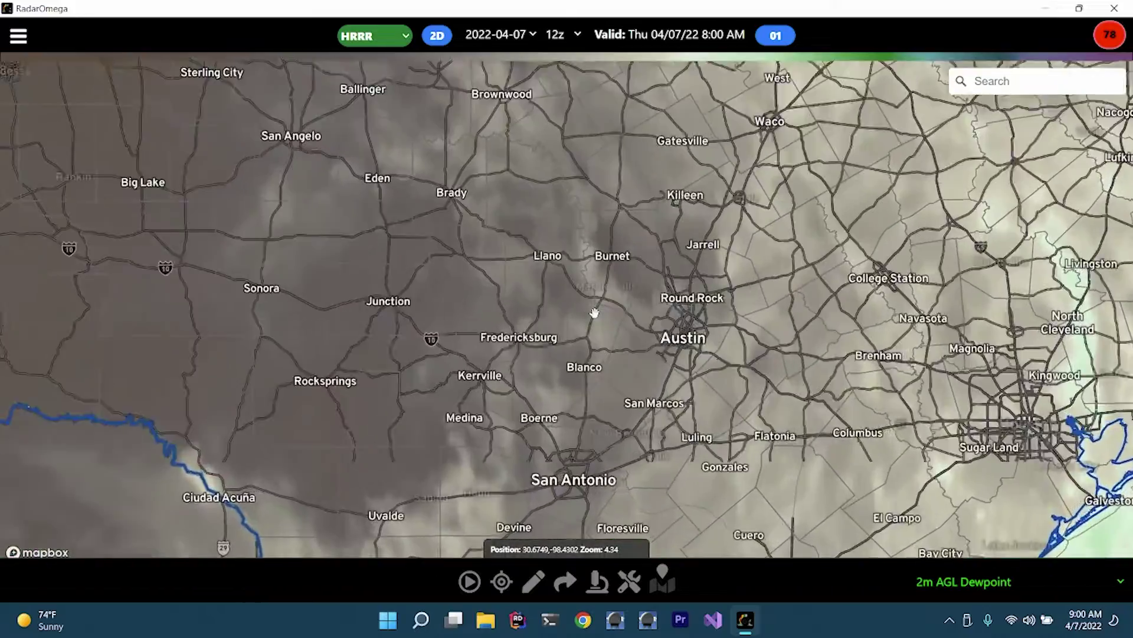
{"action": "scroll", "coordinate": [594, 313], "scroll_direction": "down", "scroll_amount": 8}
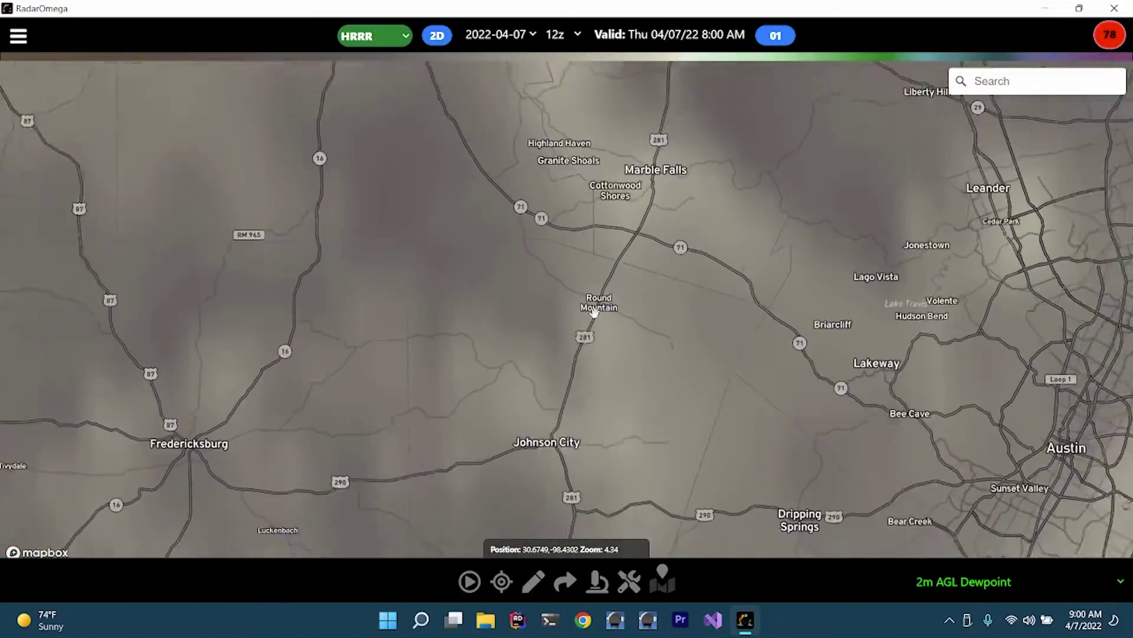
{"action": "scroll", "coordinate": [594, 313], "scroll_direction": "down", "scroll_amount": 6}
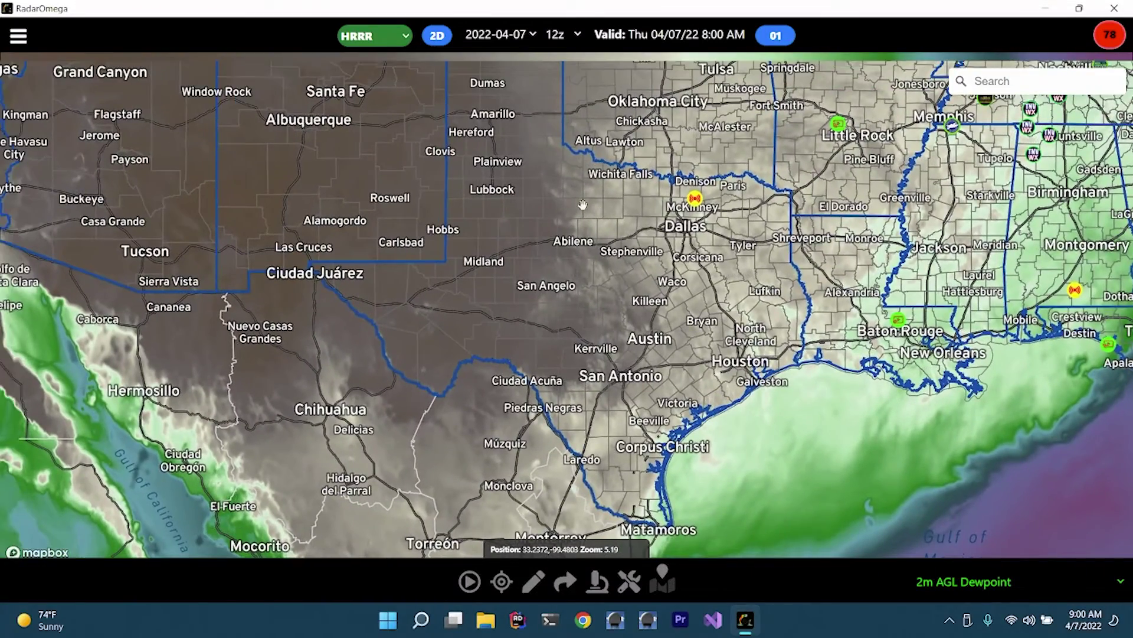
{"action": "scroll", "coordinate": [583, 206], "scroll_direction": "down", "scroll_amount": 3}
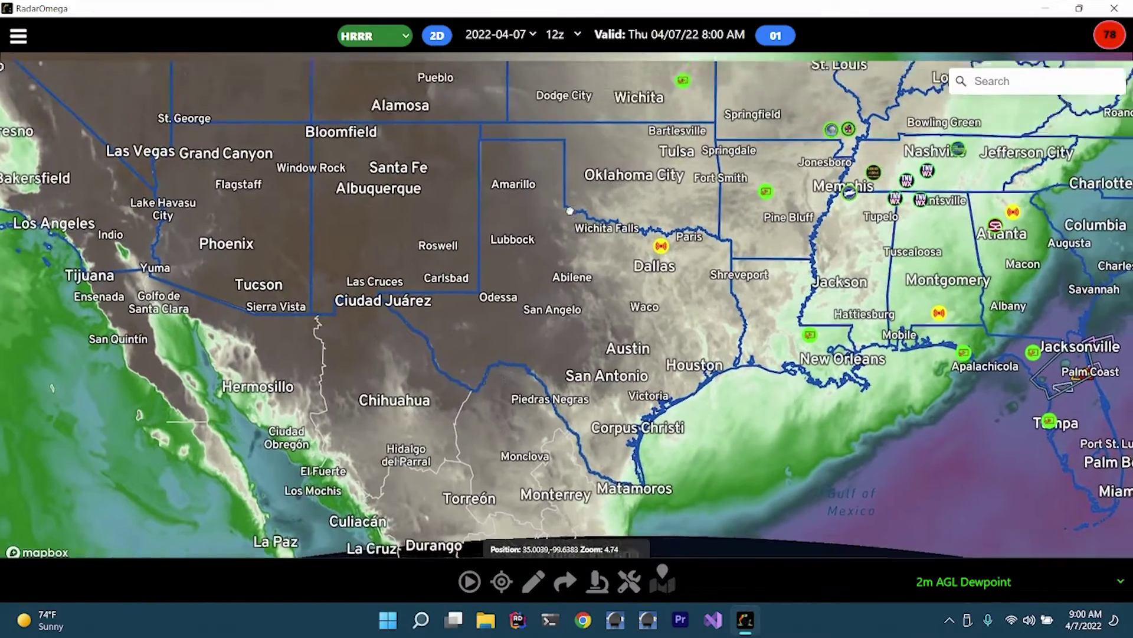
{"action": "left_click_drag", "start_coordinate": [570, 211], "coordinate": [605, 269]}
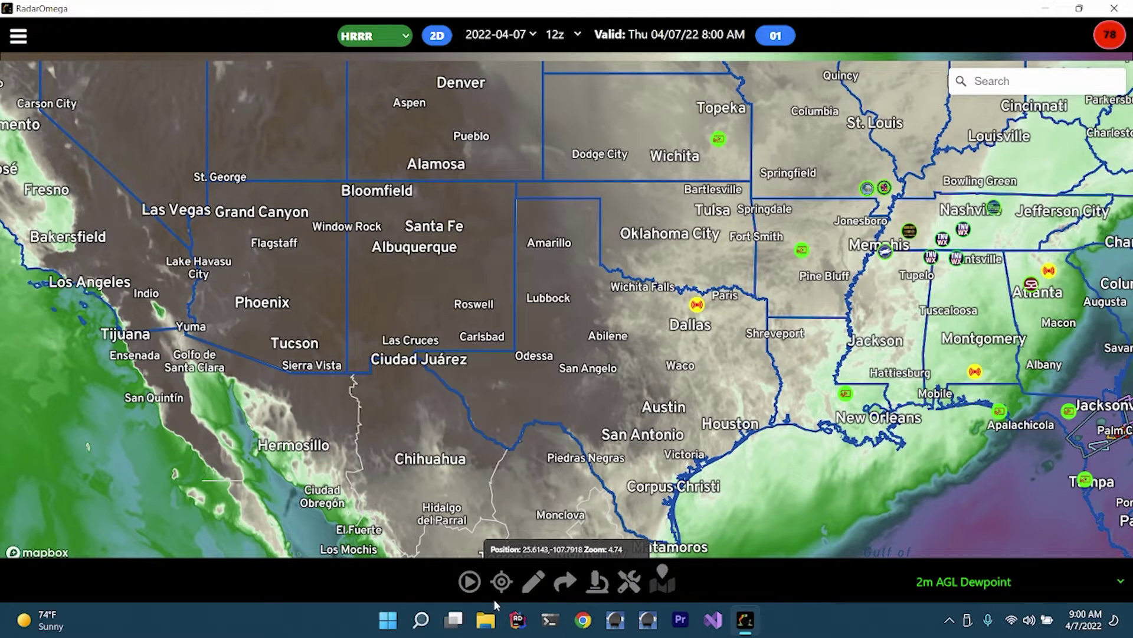
Step: Play the dewpoint forecast loop, and use the timeline slider to move through the run to forecast hour 31
{"action": "left_click", "coordinate": [470, 583]}
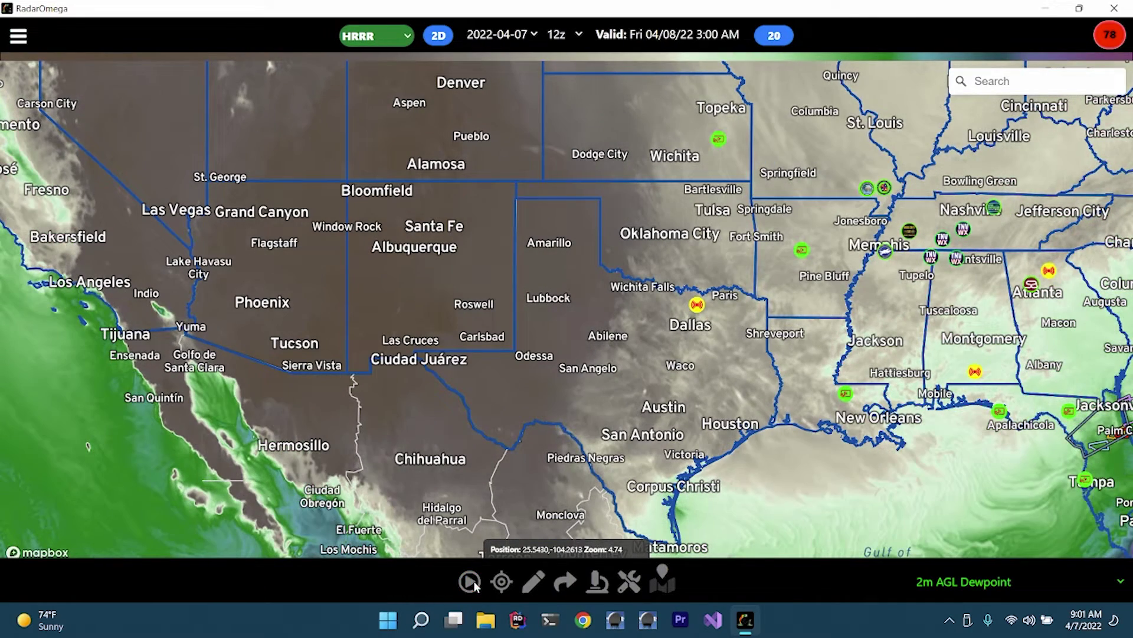
{"action": "left_click", "coordinate": [472, 582]}
{"action": "left_click", "coordinate": [471, 583]}
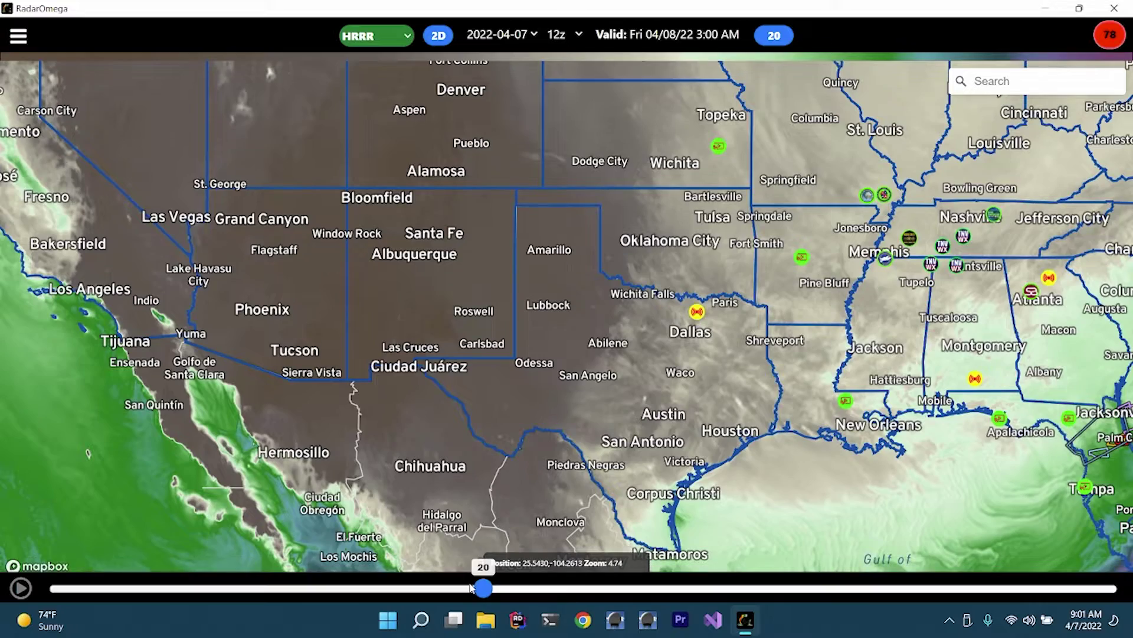
{"action": "left_click_drag", "start_coordinate": [483, 590], "coordinate": [347, 588]}
{"action": "left_click_drag", "start_coordinate": [600, 588], "coordinate": [392, 588]}
{"action": "left_click_drag", "start_coordinate": [305, 525], "coordinate": [730, 497]}
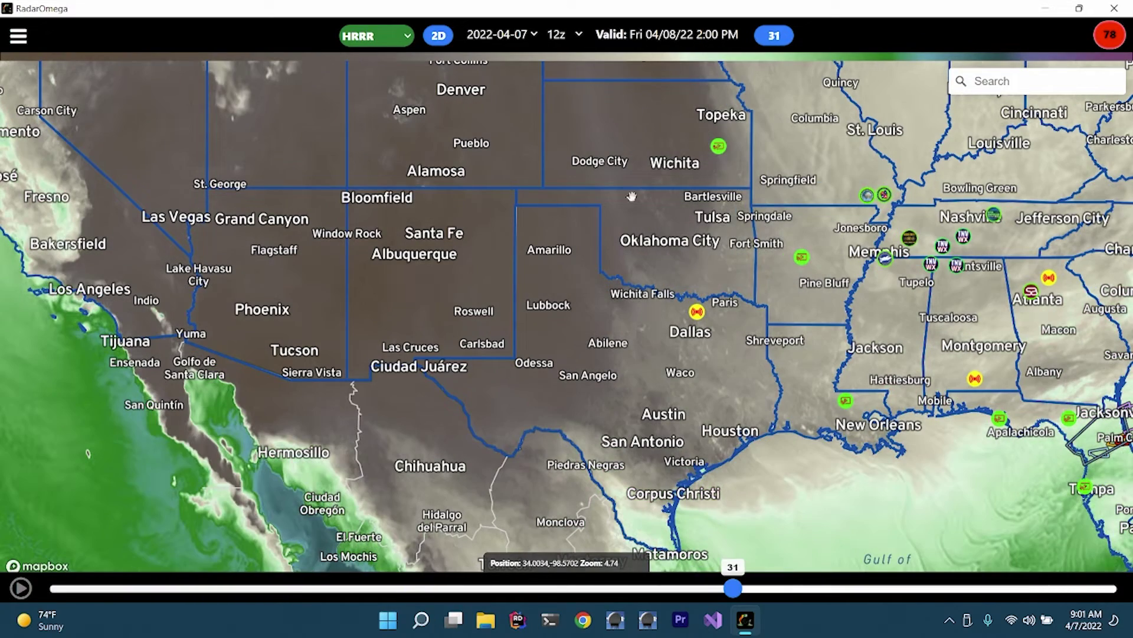
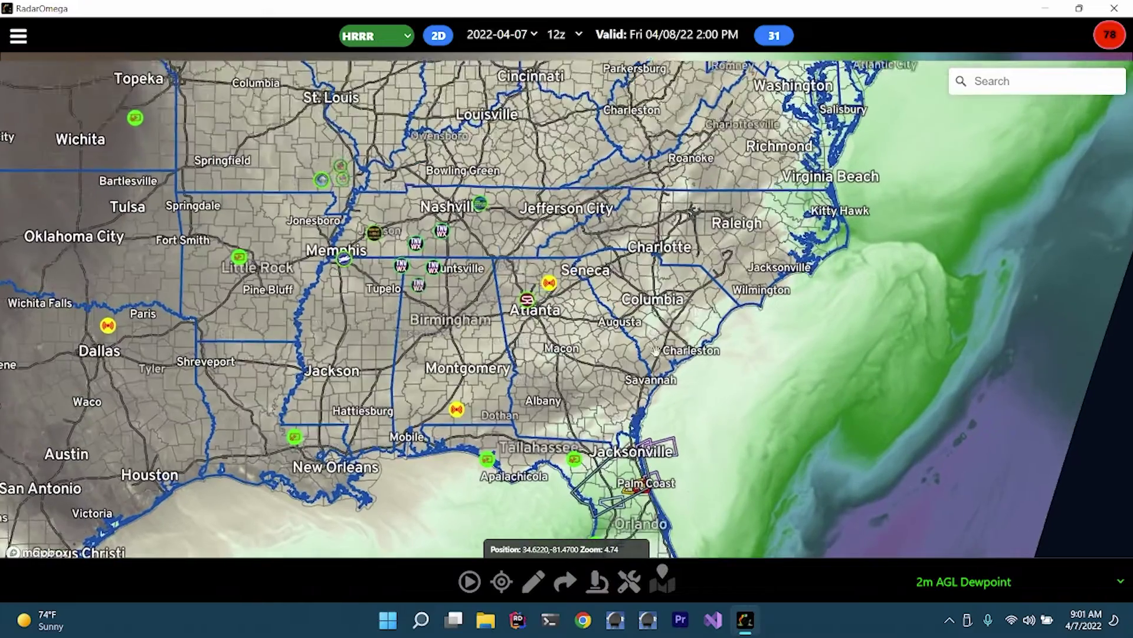
Step: Load the Composite Reflectivity product, and play its forecast loop over the Southeast, stopping at forecast hour 13
{"action": "left_click", "coordinate": [961, 581]}
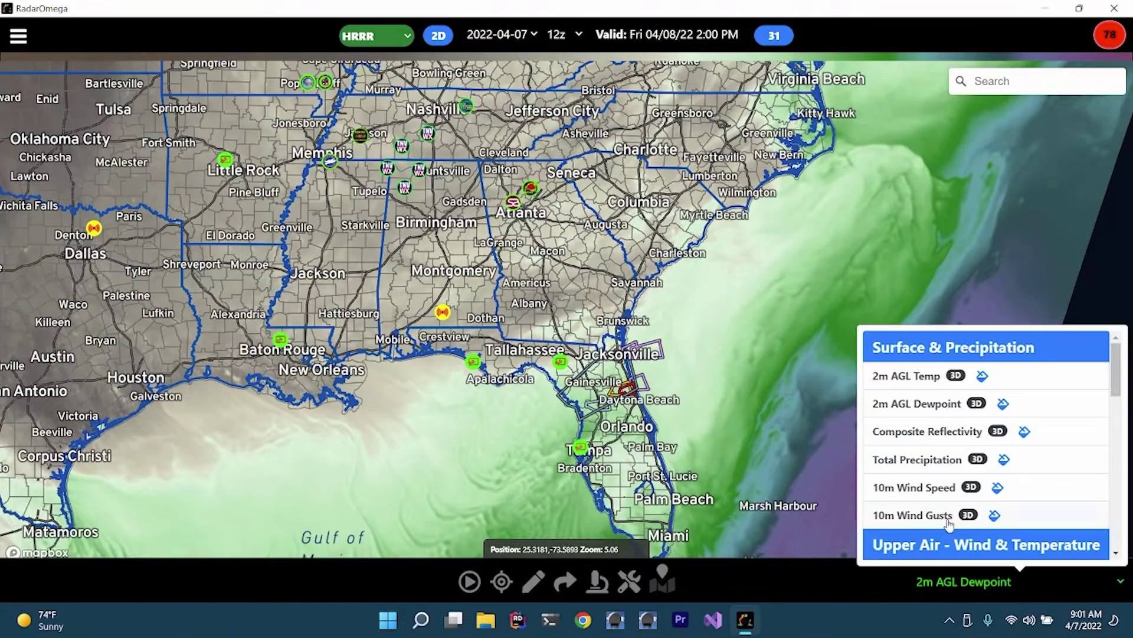
{"action": "scroll", "coordinate": [930, 407], "scroll_direction": "down", "scroll_amount": 1}
{"action": "left_click", "coordinate": [931, 407]}
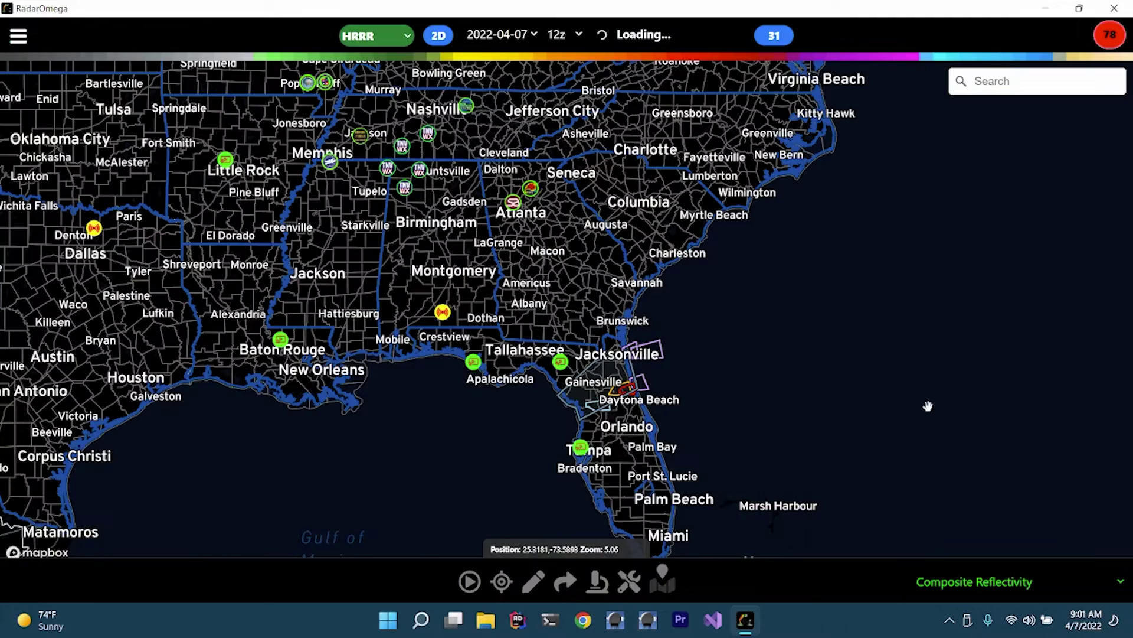
{"action": "left_click_drag", "start_coordinate": [648, 239], "coordinate": [657, 305]}
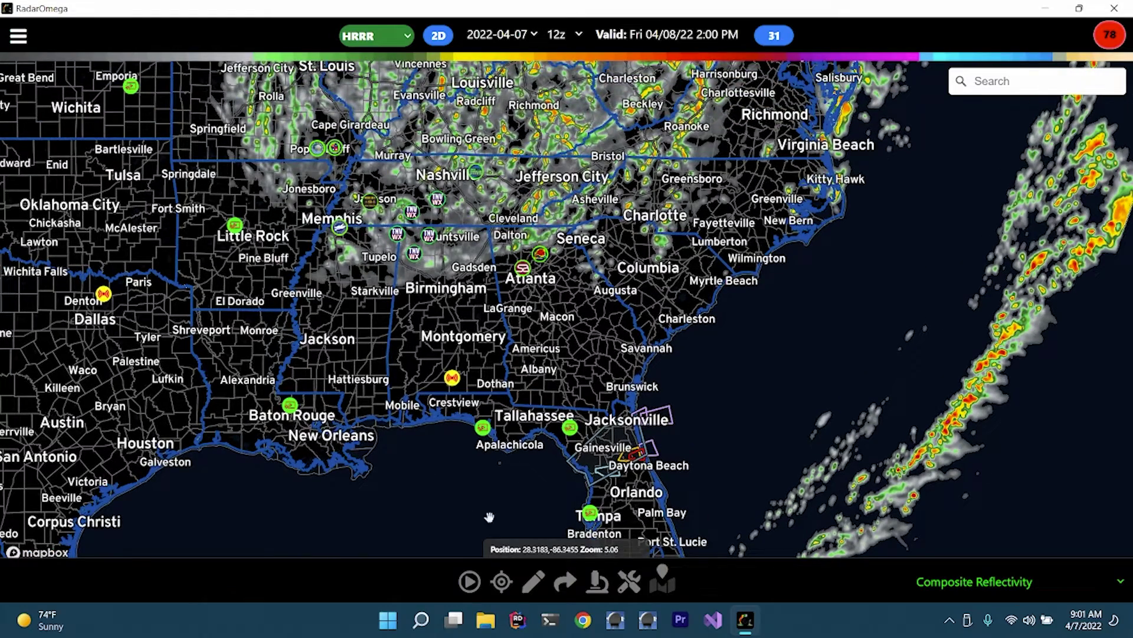
{"action": "left_click", "coordinate": [470, 582]}
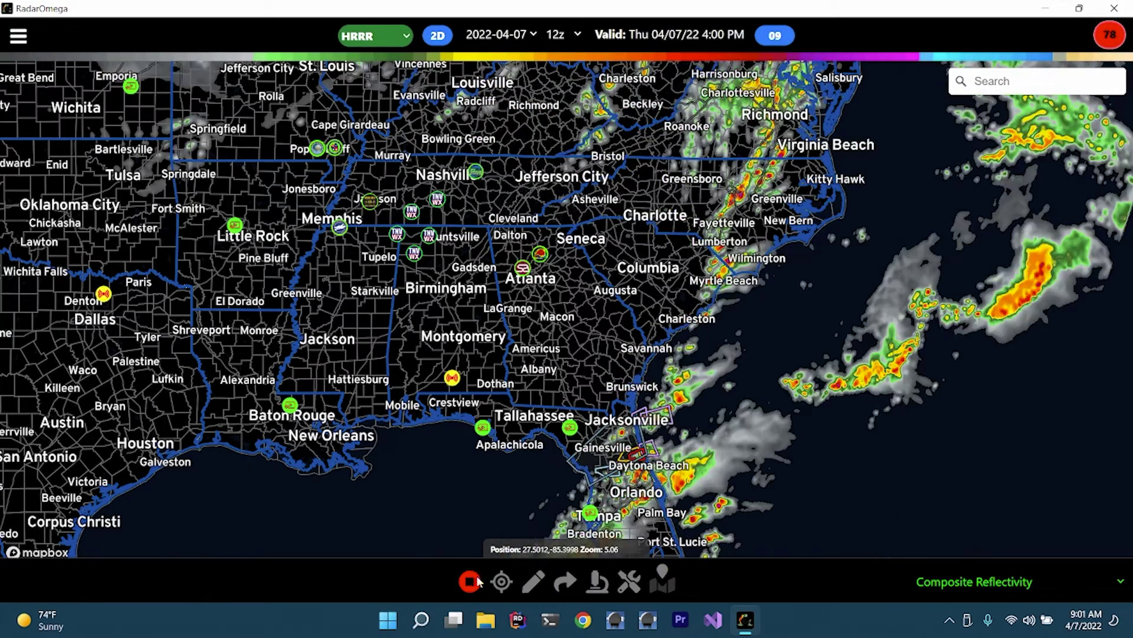
{"action": "left_click", "coordinate": [470, 582]}
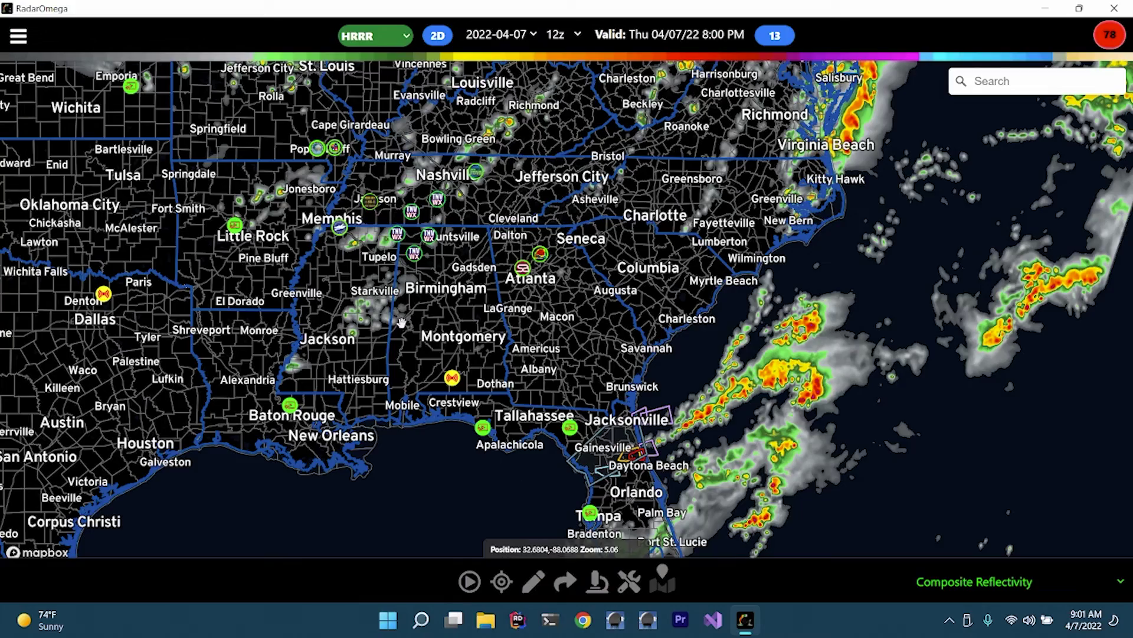
Step: Examine the forecast reflectivity over central Mississippi both up close and in its regional surroundings
{"action": "left_click_drag", "start_coordinate": [402, 324], "coordinate": [688, 278]}
{"action": "scroll", "coordinate": [686, 281], "scroll_direction": "up", "scroll_amount": 5}
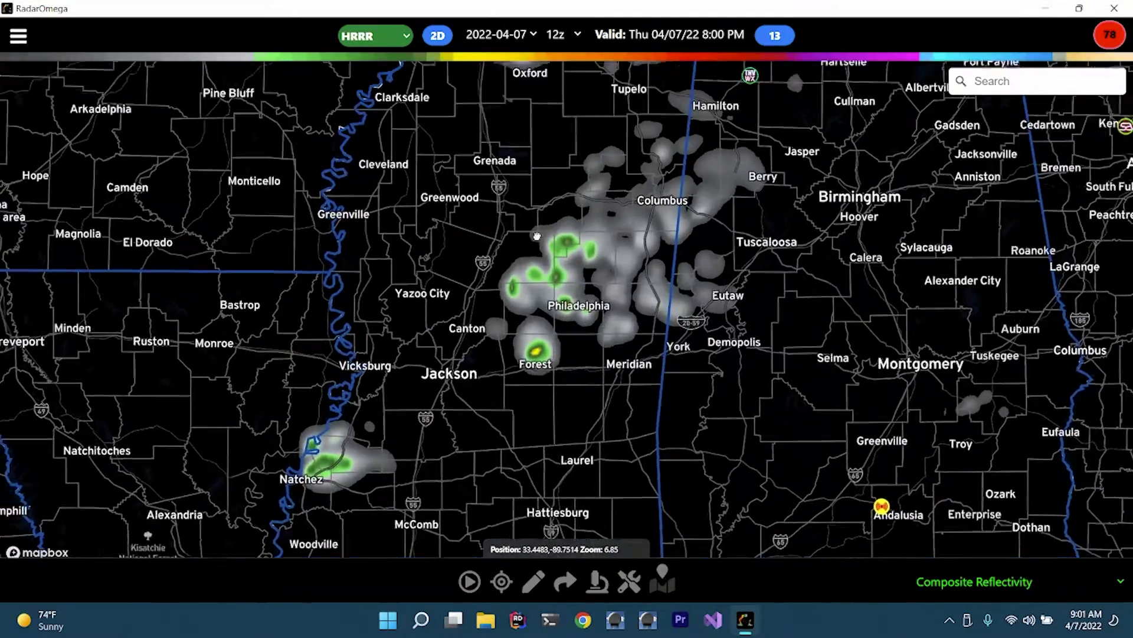
{"action": "left_click_drag", "start_coordinate": [537, 236], "coordinate": [581, 268]}
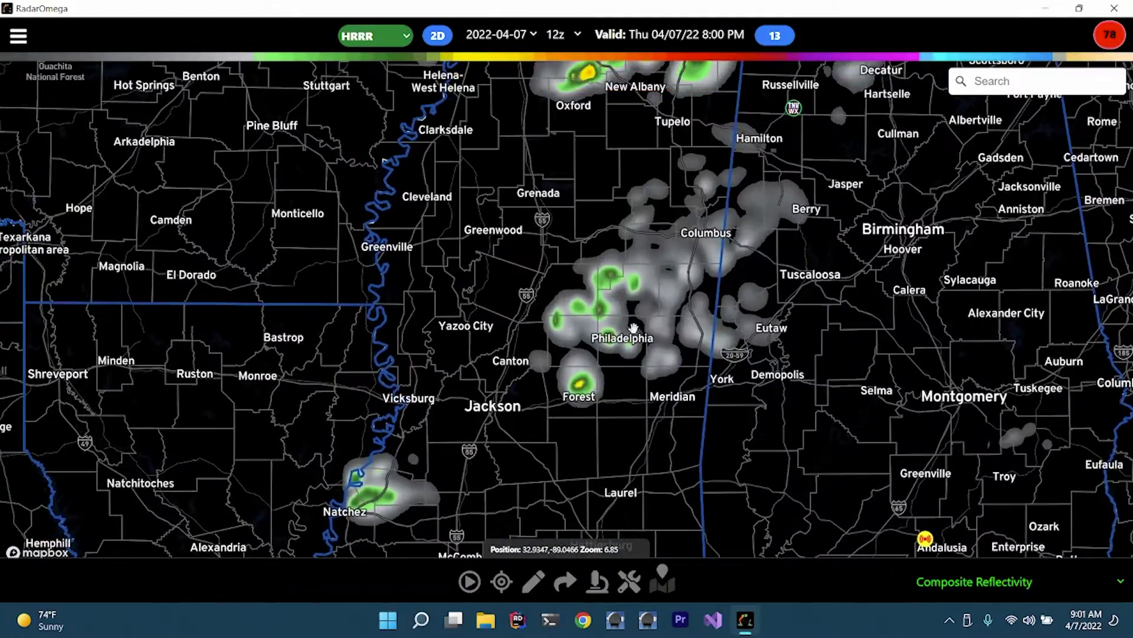
{"action": "scroll", "coordinate": [684, 275], "scroll_direction": "up", "scroll_amount": 2}
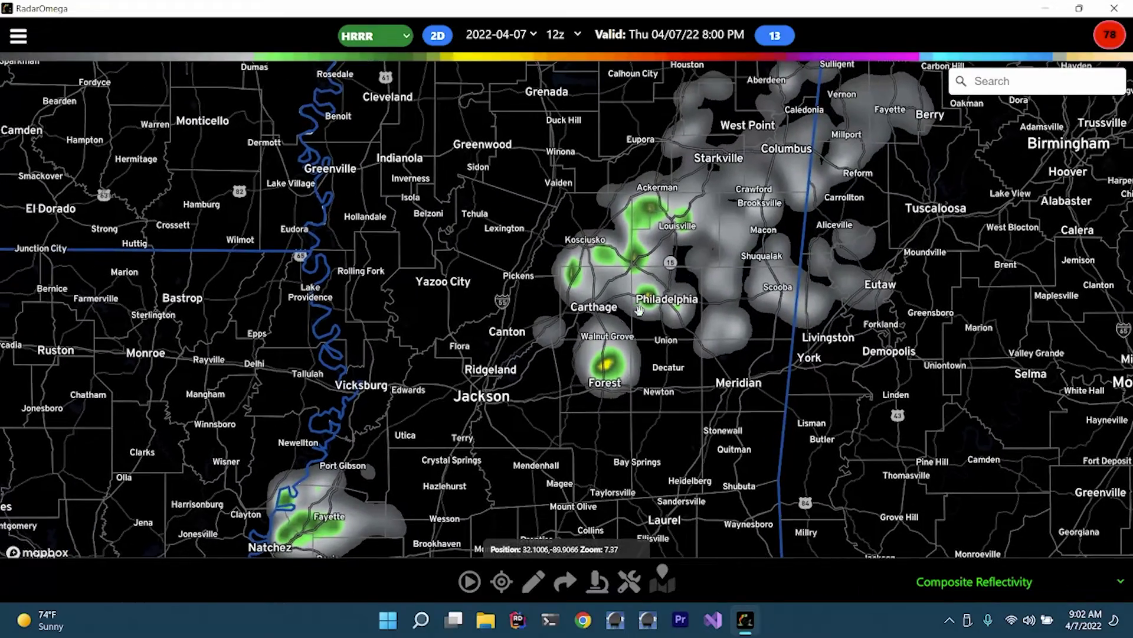
{"action": "scroll", "coordinate": [625, 319], "scroll_direction": "down", "scroll_amount": 3}
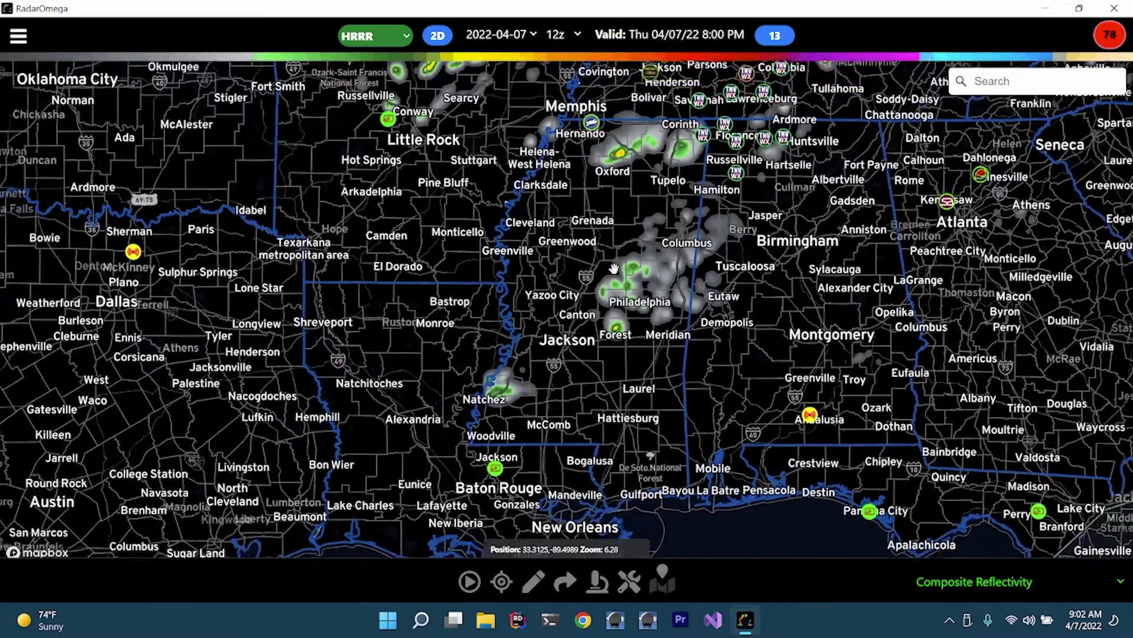
{"action": "scroll", "coordinate": [617, 261], "scroll_direction": "up", "scroll_amount": 4}
{"action": "scroll", "coordinate": [620, 264], "scroll_direction": "up", "scroll_amount": 3}
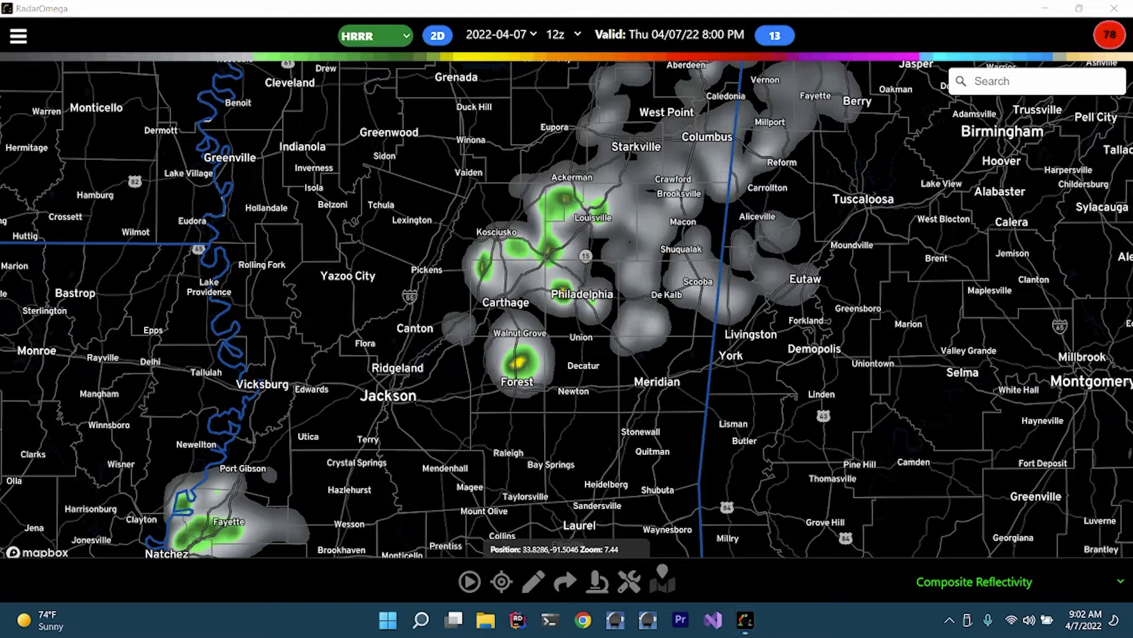
Step: Circle the storm cell near Forest, three areas around it, and the wider east-central Mississippi storm cluster, clearing the markings each time
{"action": "mouse_move", "coordinate": [515, 328]}
{"action": "left_mouse_down"}
{"action": "mouse_move", "coordinate": [482, 379]}
{"action": "mouse_move", "coordinate": [512, 407]}
{"action": "mouse_move", "coordinate": [550, 377]}
{"action": "mouse_move", "coordinate": [529, 330]}
{"action": "left_mouse_up"}
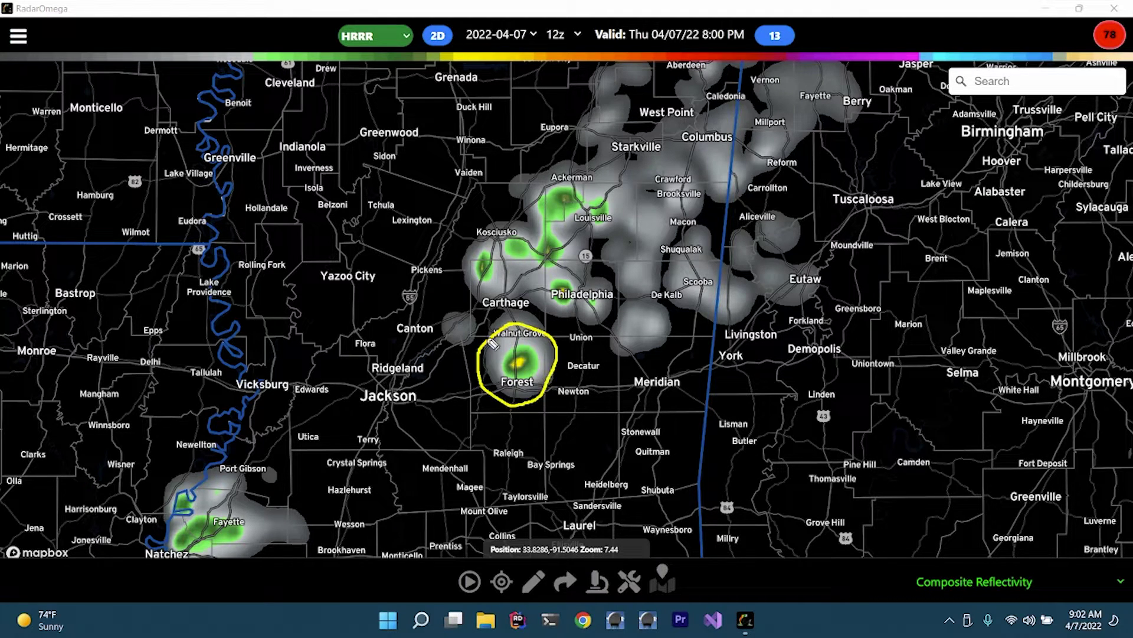
{"action": "mouse_move", "coordinate": [445, 321]}
{"action": "left_mouse_down"}
{"action": "mouse_move", "coordinate": [426, 383]}
{"action": "mouse_move", "coordinate": [447, 332]}
{"action": "left_mouse_up"}
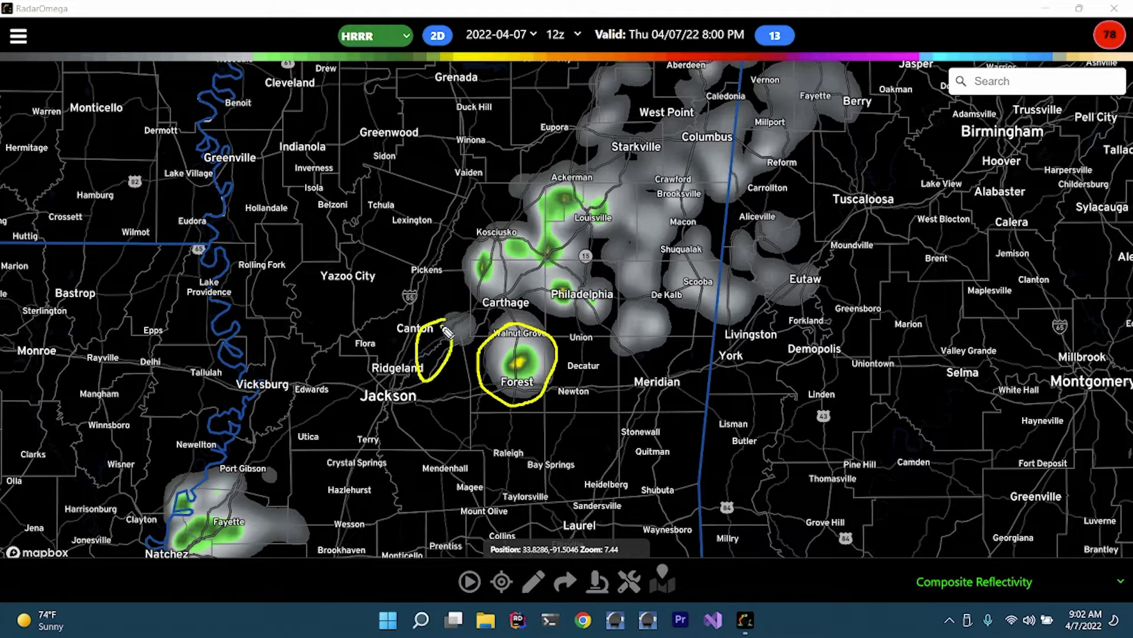
{"action": "mouse_move", "coordinate": [642, 333]}
{"action": "left_mouse_down"}
{"action": "mouse_move", "coordinate": [608, 368]}
{"action": "mouse_move", "coordinate": [636, 383]}
{"action": "mouse_move", "coordinate": [650, 341]}
{"action": "left_mouse_up"}
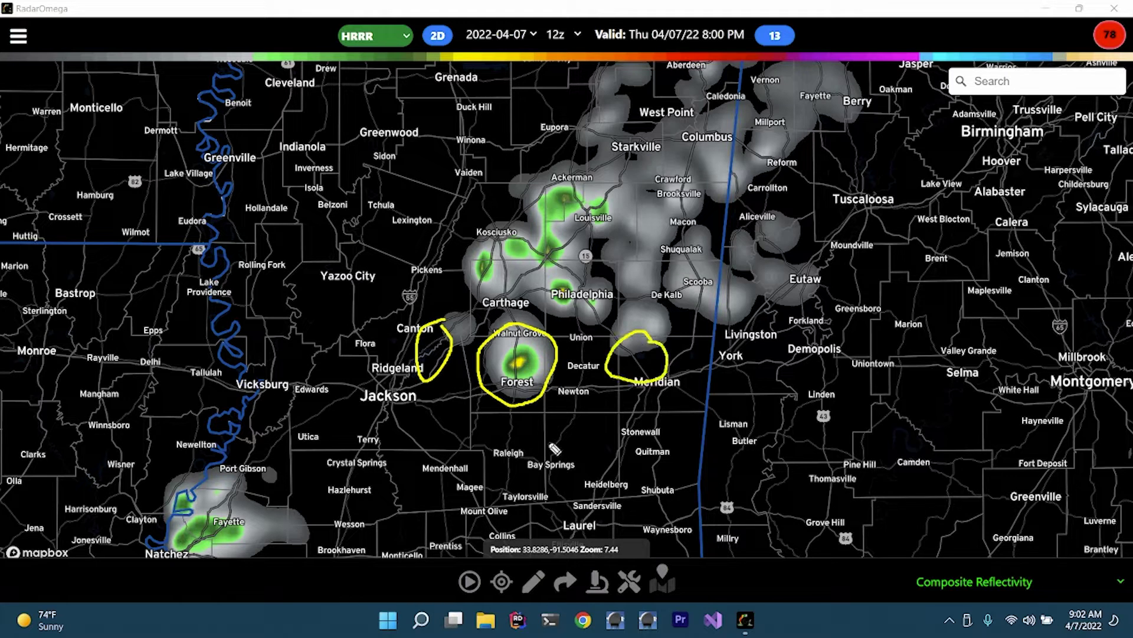
{"action": "mouse_move", "coordinate": [524, 439]}
{"action": "left_mouse_down"}
{"action": "mouse_move", "coordinate": [491, 499]}
{"action": "mouse_move", "coordinate": [562, 456]}
{"action": "mouse_move", "coordinate": [522, 440]}
{"action": "left_mouse_up"}
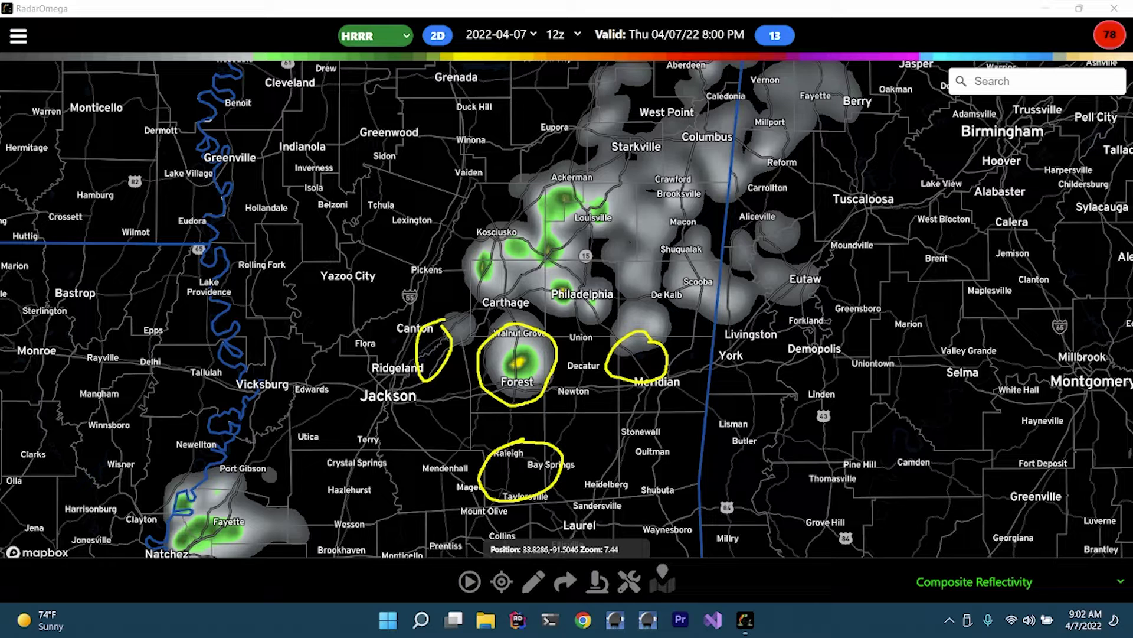
{"action": "key", "text": "Escape"}
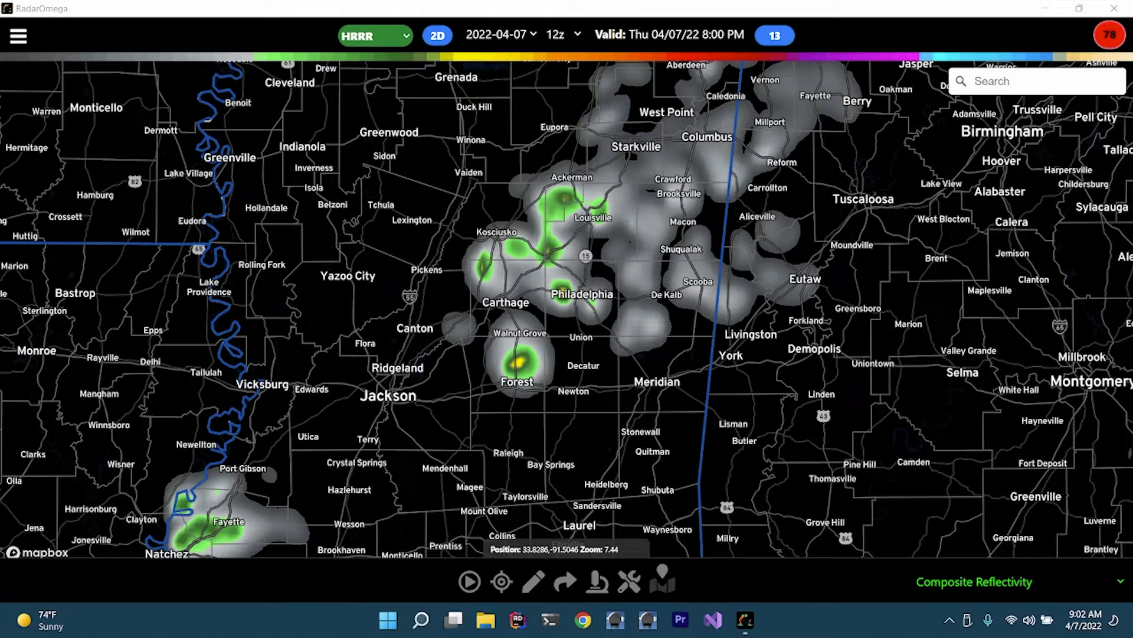
{"action": "mouse_move", "coordinate": [576, 125]}
{"action": "left_mouse_down"}
{"action": "mouse_move", "coordinate": [482, 156]}
{"action": "mouse_move", "coordinate": [431, 237]}
{"action": "mouse_move", "coordinate": [411, 338]}
{"action": "mouse_move", "coordinate": [472, 416]}
{"action": "mouse_move", "coordinate": [618, 413]}
{"action": "mouse_move", "coordinate": [736, 300]}
{"action": "mouse_move", "coordinate": [774, 134]}
{"action": "mouse_move", "coordinate": [675, 82]}
{"action": "mouse_move", "coordinate": [561, 114]}
{"action": "mouse_move", "coordinate": [511, 176]}
{"action": "left_mouse_up"}
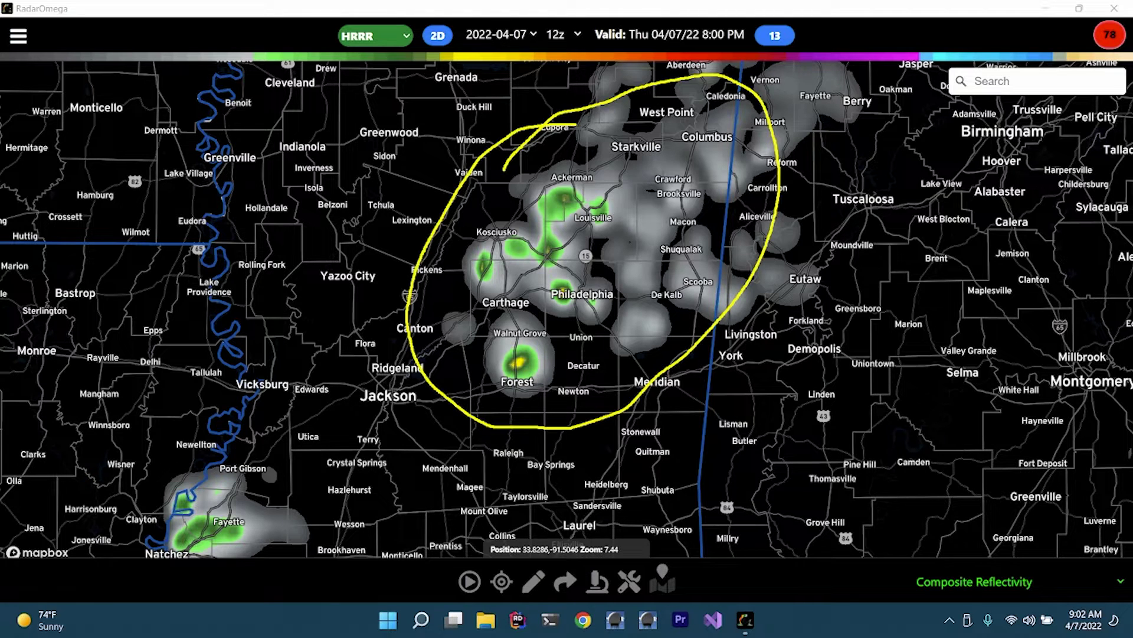
{"action": "key", "text": "e"}
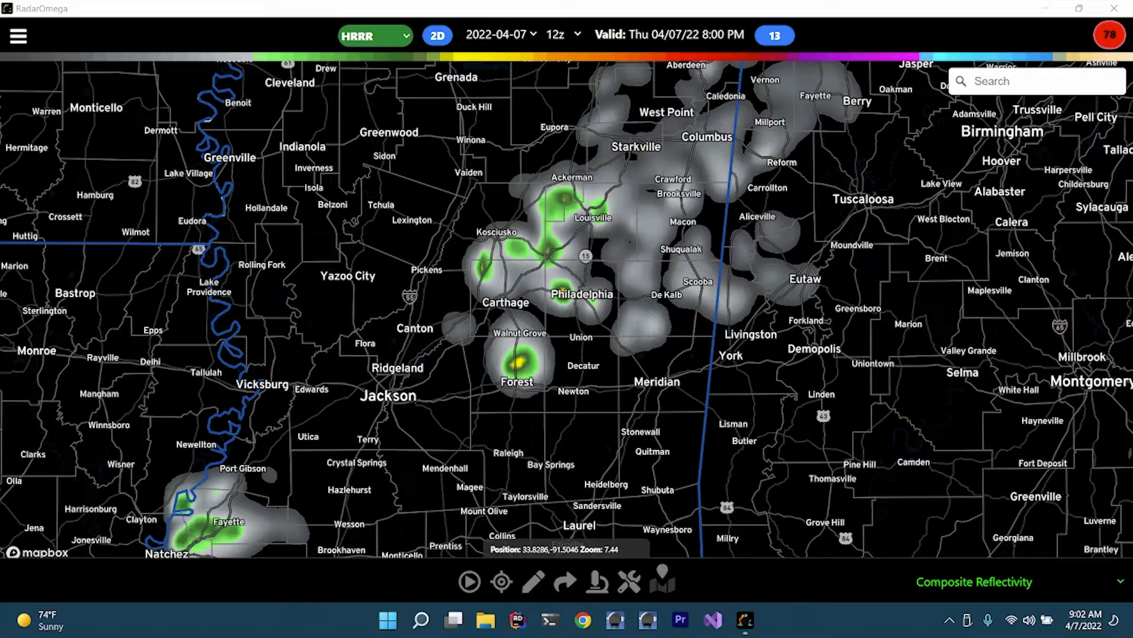
Step: Set the HRRR forecast hour to 48 for the Composite Reflectivity product
{"action": "scroll", "coordinate": [584, 299], "scroll_direction": "down", "scroll_amount": 4}
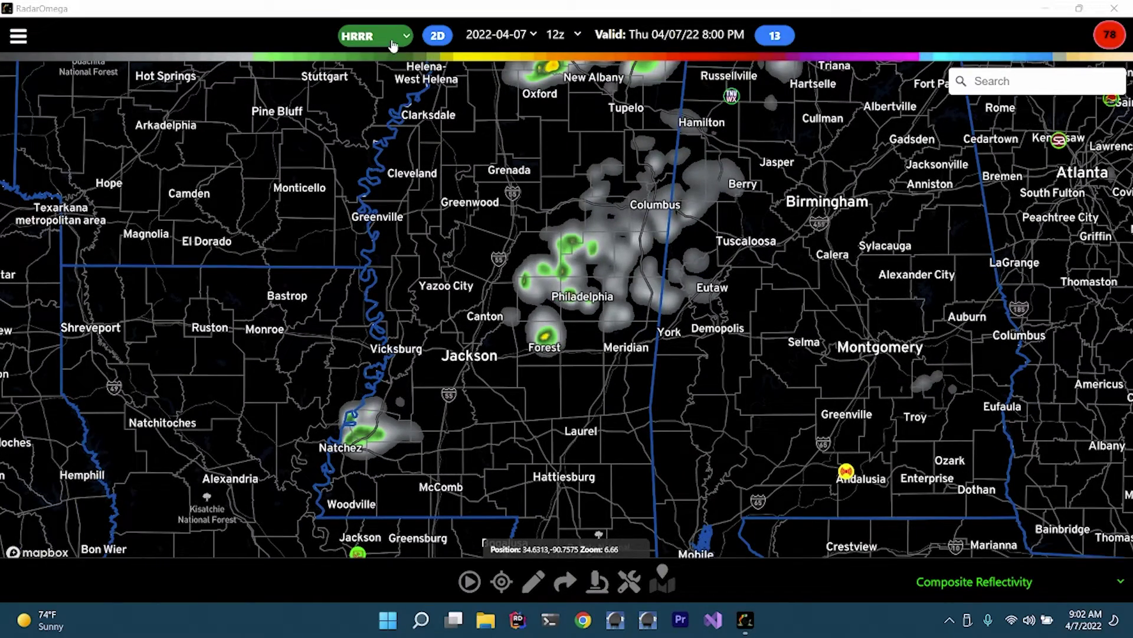
{"action": "left_click_drag", "start_coordinate": [541, 350], "coordinate": [553, 386]}
{"action": "scroll", "coordinate": [572, 385], "scroll_direction": "down", "scroll_amount": 3}
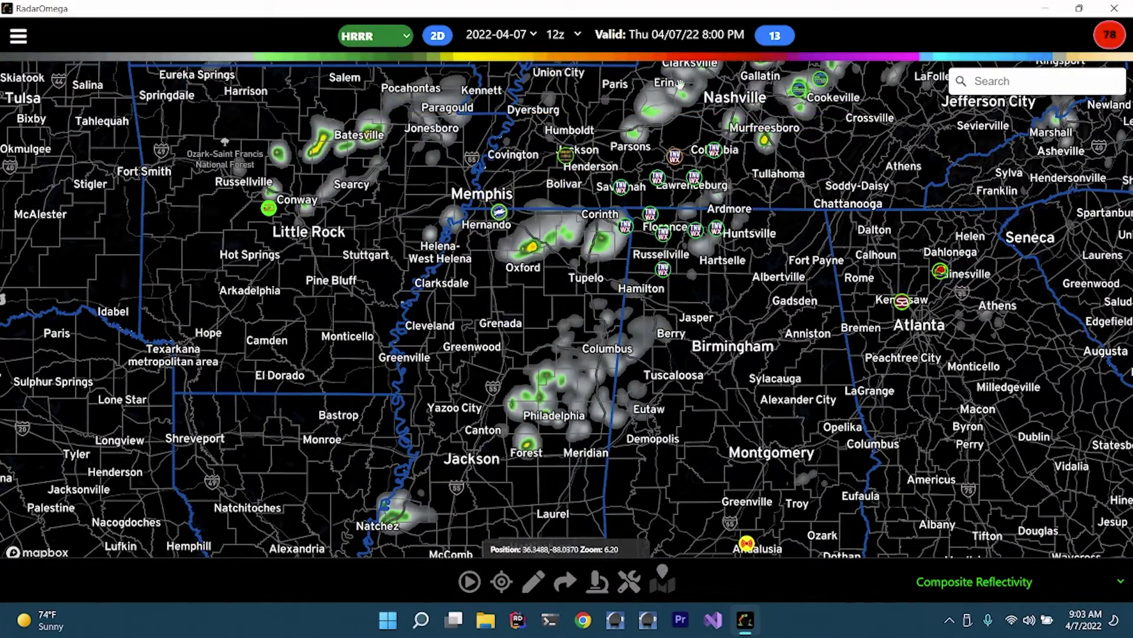
{"action": "left_click", "coordinate": [775, 36]}
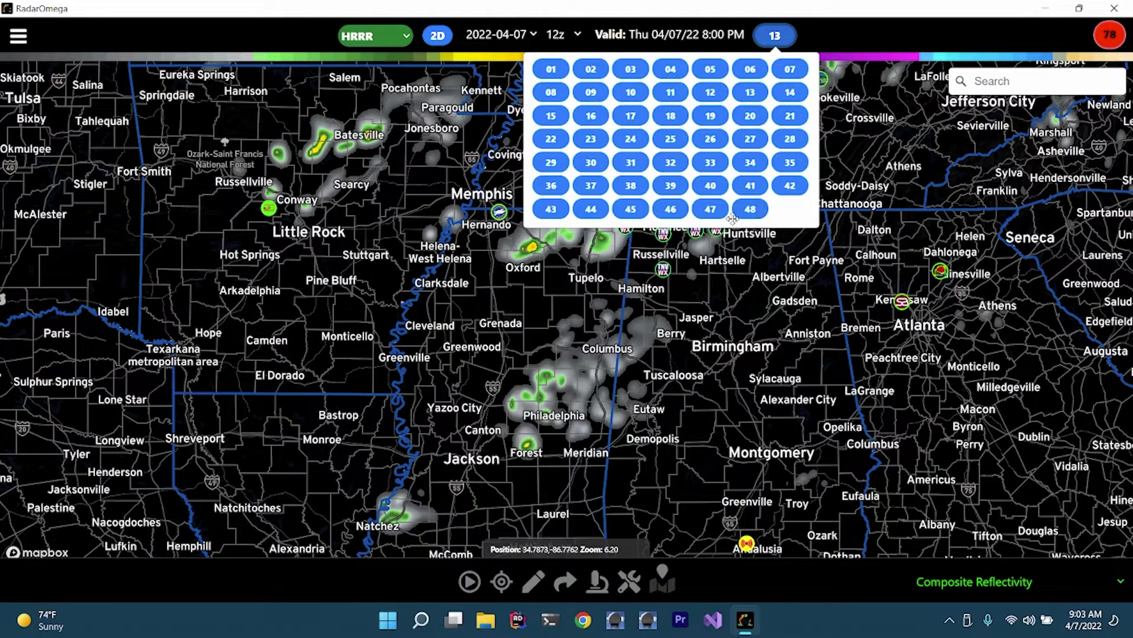
{"action": "left_click", "coordinate": [756, 216]}
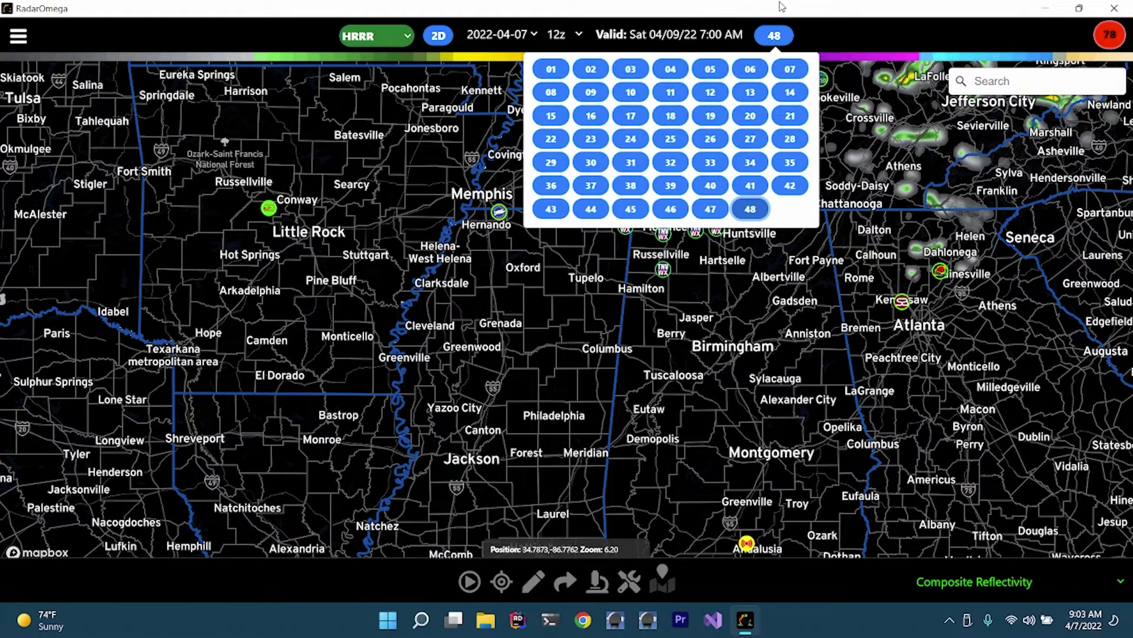
{"action": "left_click", "coordinate": [643, 364]}
Step: Examine the hour 48 forecast reflectivity across the Ohio Valley, the Mid-Atlantic and the Tennessee Valley
{"action": "scroll", "coordinate": [643, 364], "scroll_direction": "down", "scroll_amount": 5}
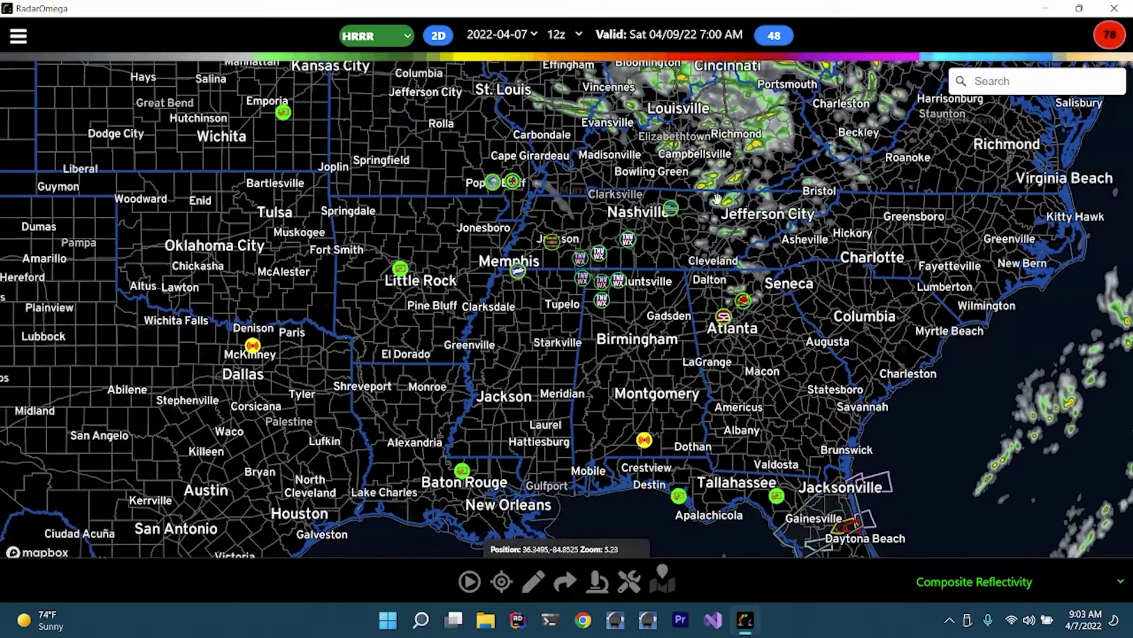
{"action": "left_click_drag", "start_coordinate": [717, 198], "coordinate": [636, 356]}
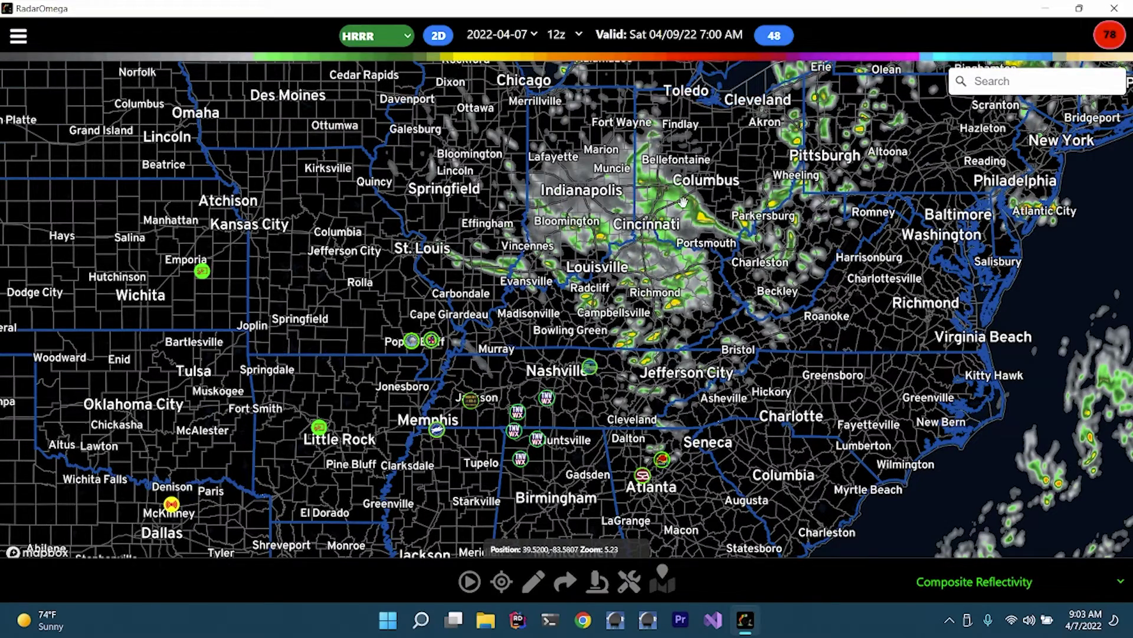
{"action": "scroll", "coordinate": [682, 202], "scroll_direction": "up", "scroll_amount": 1}
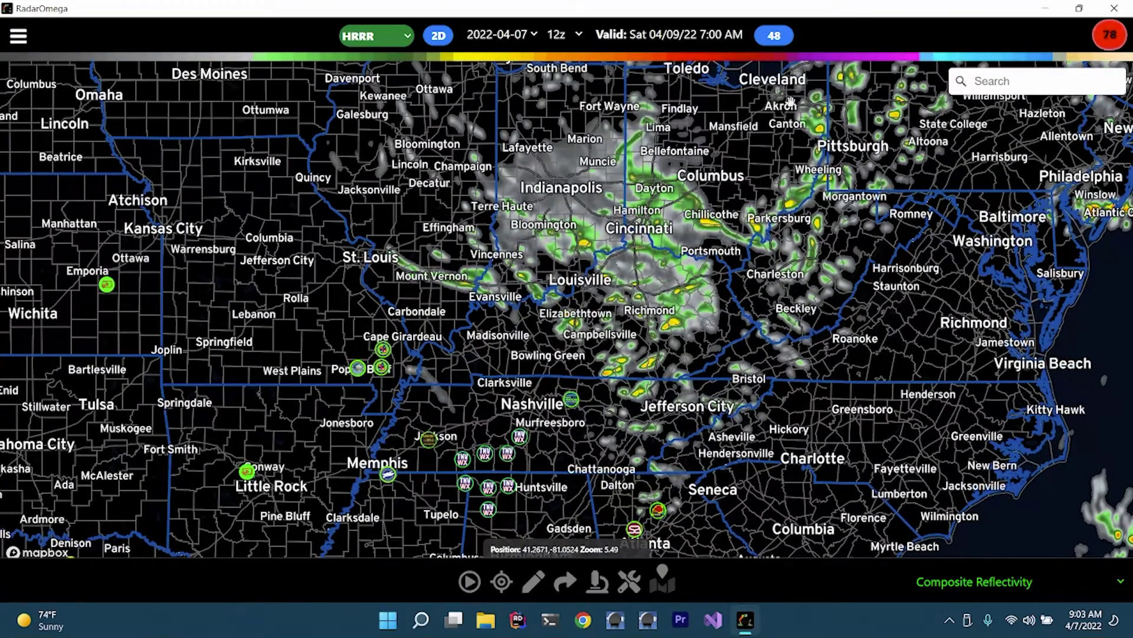
{"action": "left_click_drag", "start_coordinate": [857, 141], "coordinate": [791, 213]}
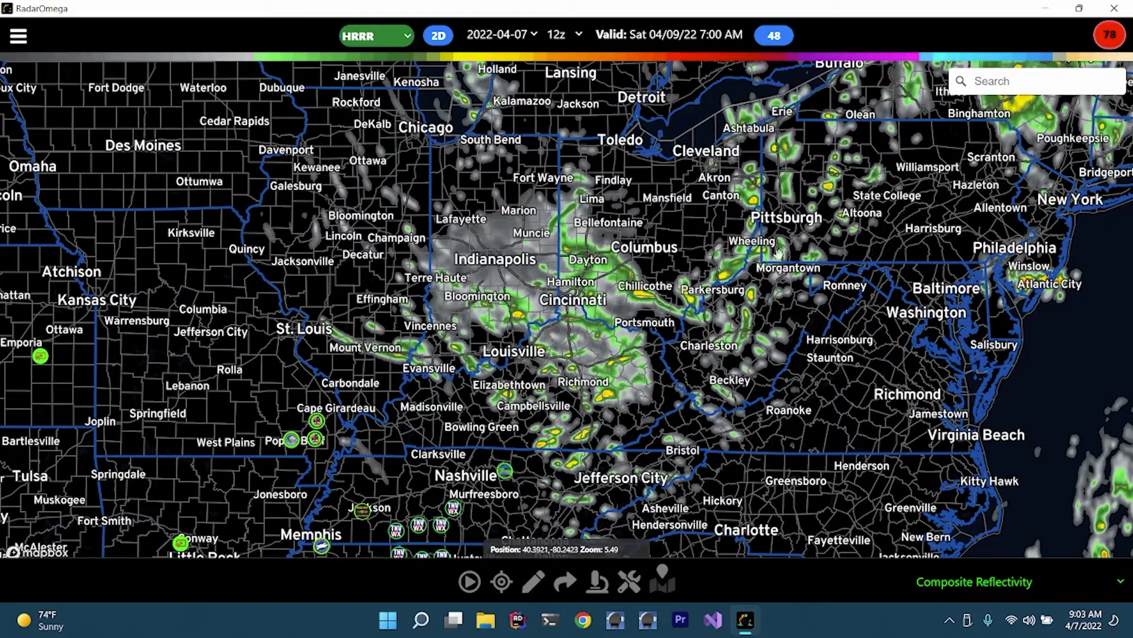
{"action": "left_click_drag", "start_coordinate": [448, 364], "coordinate": [534, 236]}
{"action": "left_click_drag", "start_coordinate": [480, 297], "coordinate": [501, 301]}
{"action": "scroll", "coordinate": [501, 301], "scroll_direction": "up", "scroll_amount": 3}
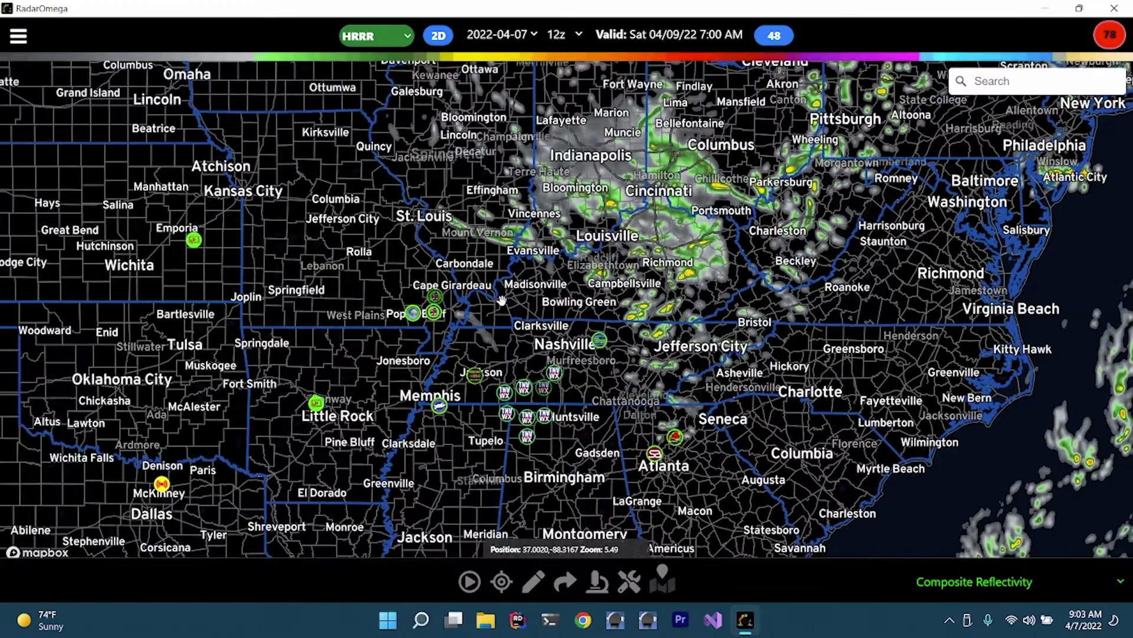
{"action": "scroll", "coordinate": [501, 298], "scroll_direction": "down", "scroll_amount": 2}
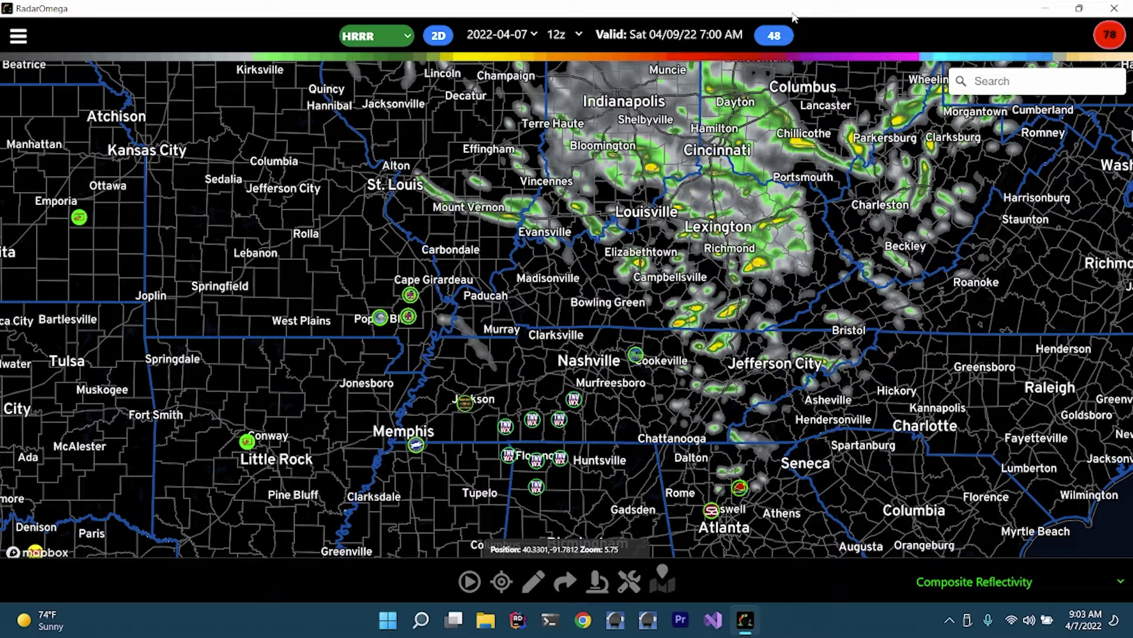
Step: Switch the forecast model to GFS, and load the 500mb Wind product
{"action": "left_click", "coordinate": [371, 47]}
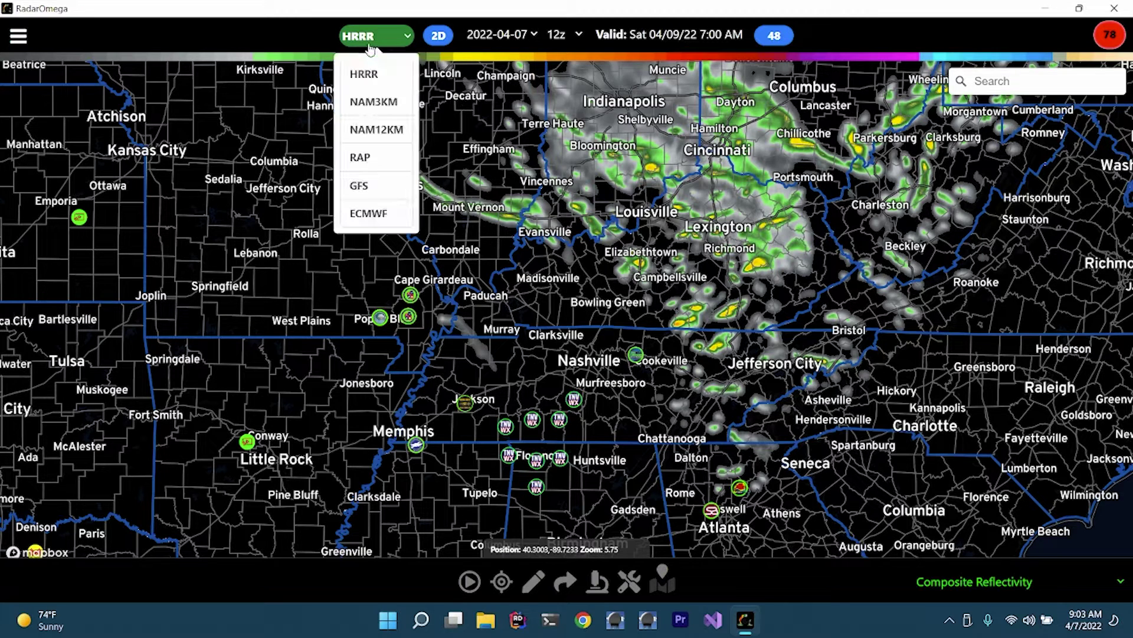
{"action": "left_click", "coordinate": [375, 184]}
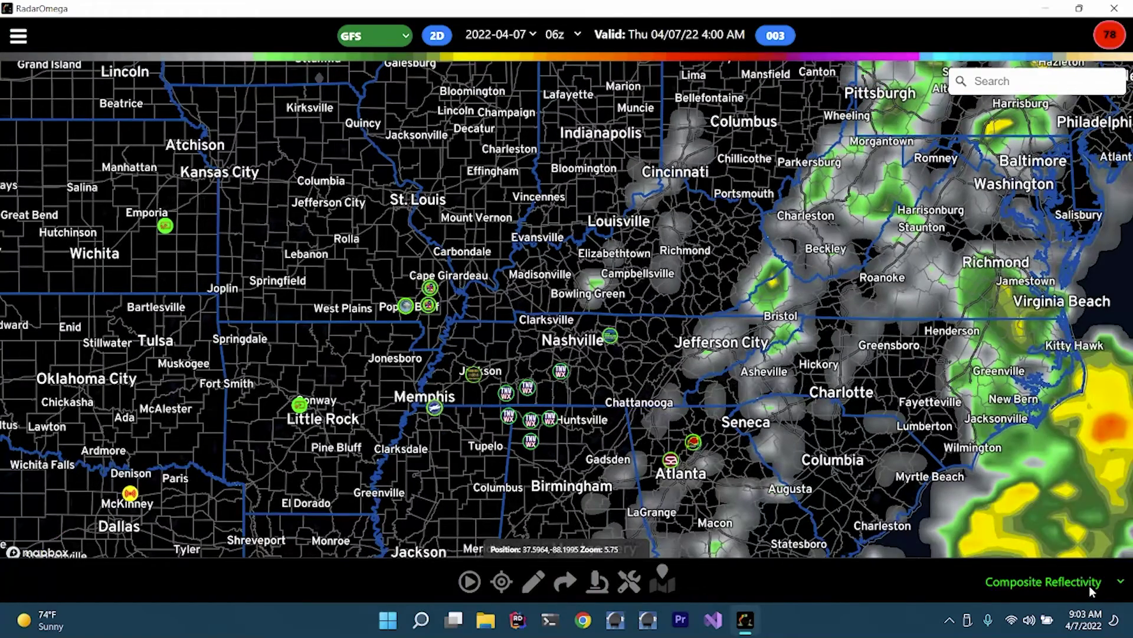
{"action": "left_click", "coordinate": [1092, 585]}
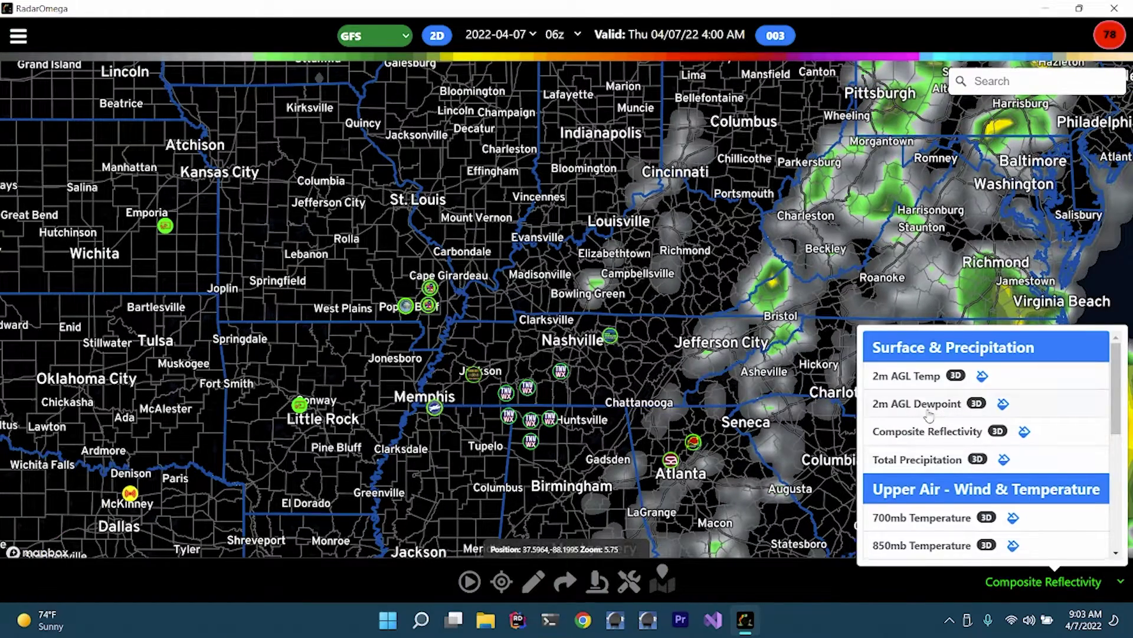
{"action": "scroll", "coordinate": [924, 449], "scroll_direction": "down", "scroll_amount": 3}
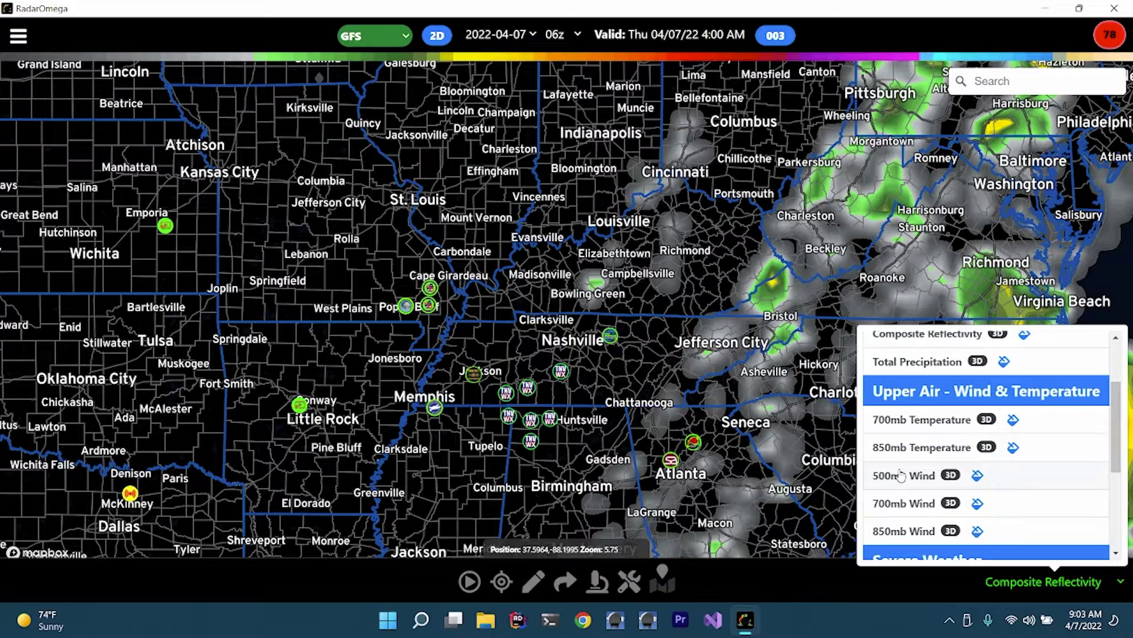
{"action": "left_click", "coordinate": [900, 475]}
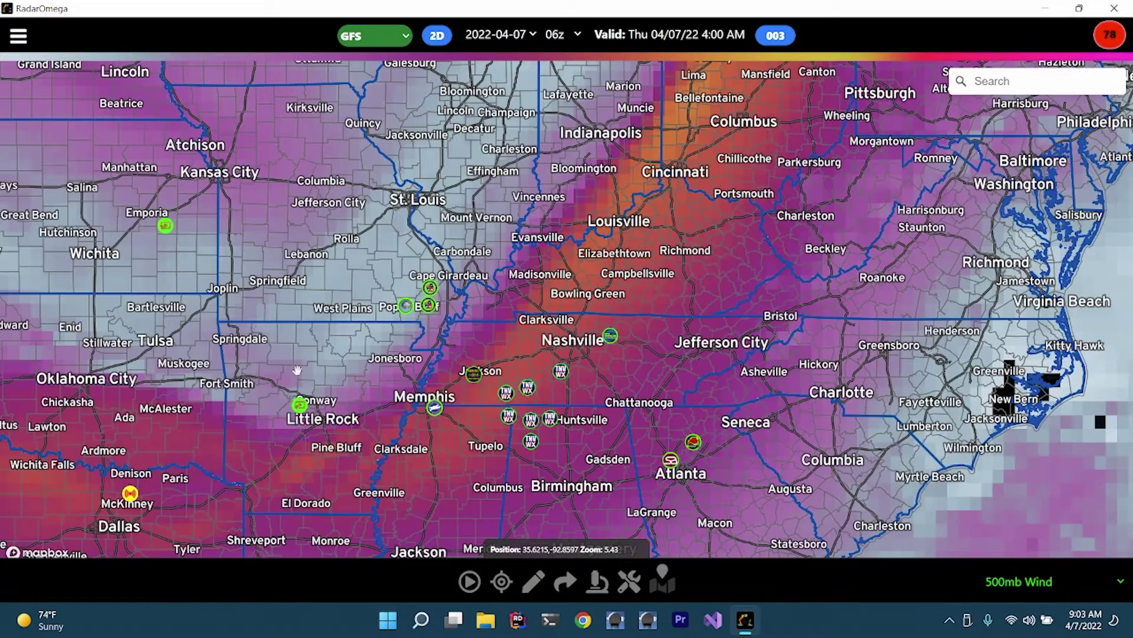
Step: Examine the GFS 500mb wind pattern from the southern Plains out to the whole United States and southern Canada
{"action": "left_click_drag", "start_coordinate": [392, 378], "coordinate": [673, 236]}
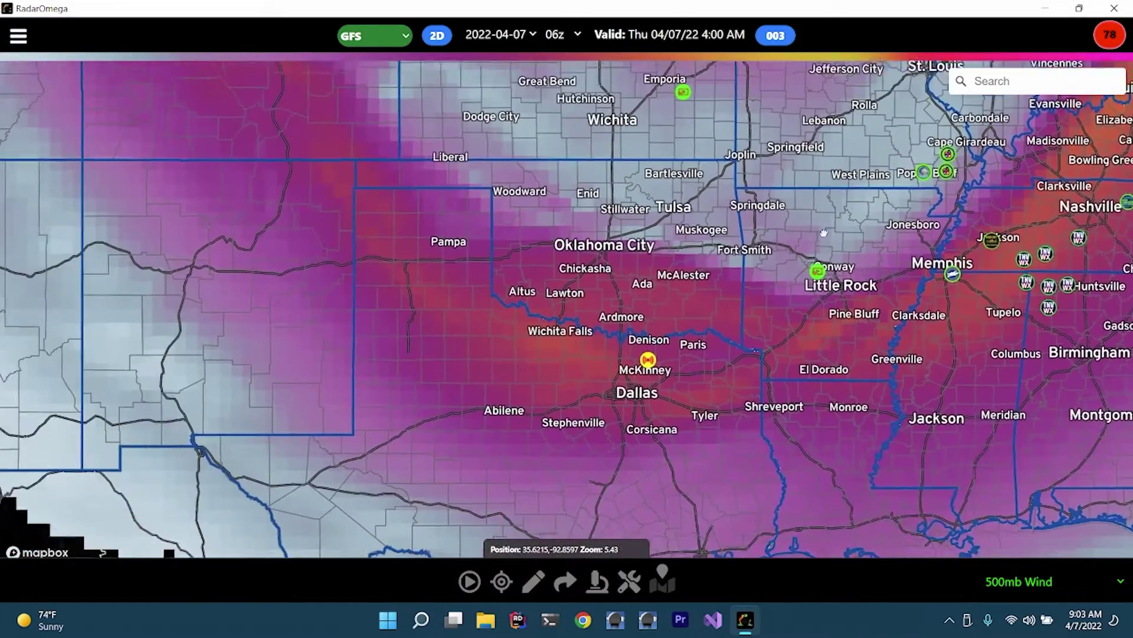
{"action": "left_click_drag", "start_coordinate": [373, 269], "coordinate": [679, 249]}
{"action": "scroll", "coordinate": [679, 249], "scroll_direction": "down", "scroll_amount": 5}
{"action": "left_click_drag", "start_coordinate": [673, 189], "coordinate": [605, 280]}
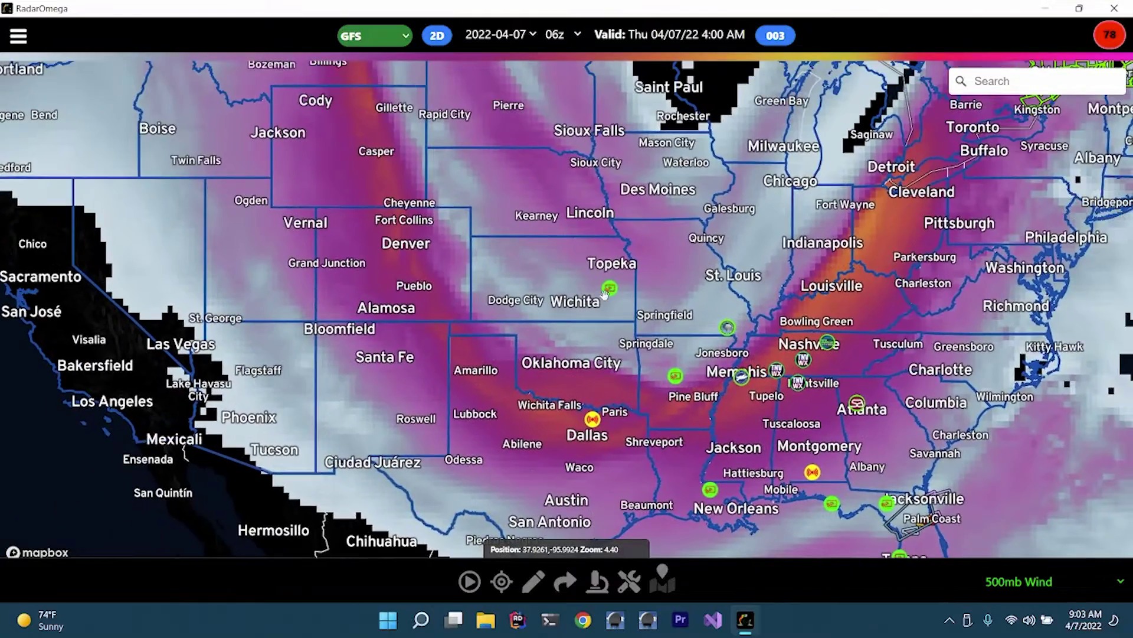
{"action": "scroll", "coordinate": [606, 280], "scroll_direction": "down", "scroll_amount": 4}
{"action": "left_click_drag", "start_coordinate": [490, 180], "coordinate": [500, 247]}
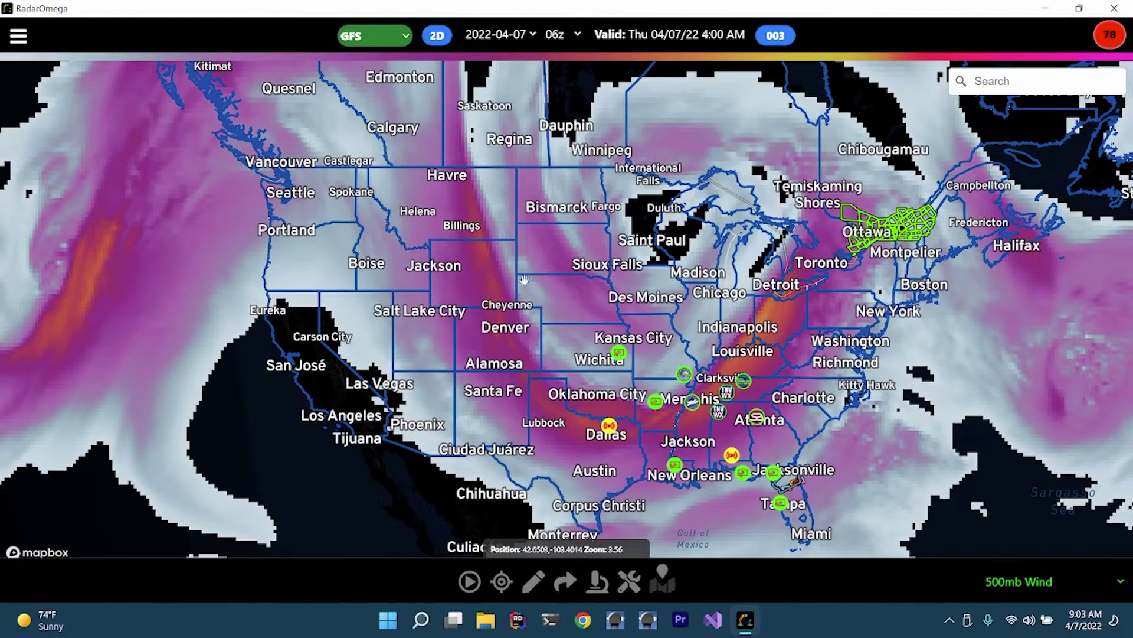
{"action": "scroll", "coordinate": [524, 280], "scroll_direction": "down", "scroll_amount": 1}
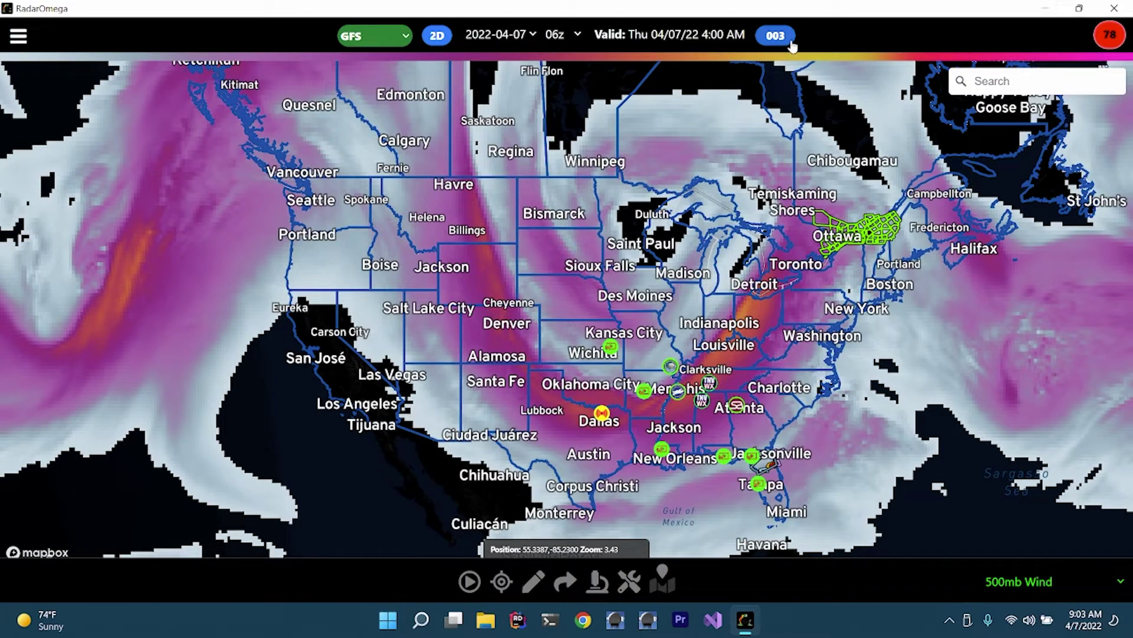
Step: Open the 500mb wind forecast timeline, and scrub it through forecast hour 165 to hour 264
{"action": "left_click", "coordinate": [473, 581]}
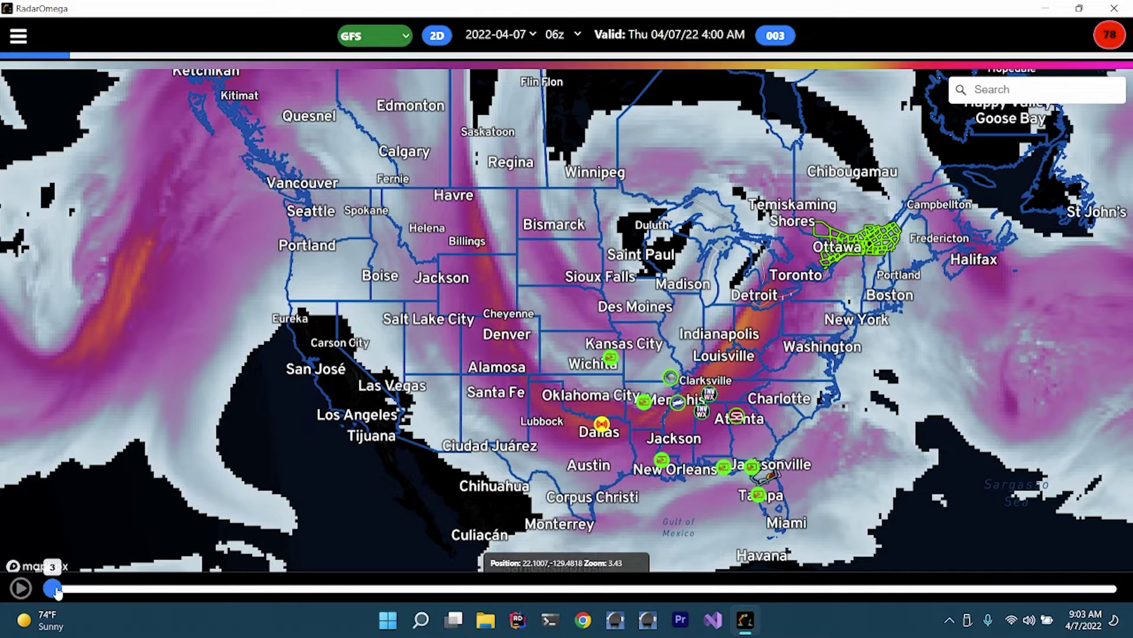
{"action": "mouse_move", "coordinate": [58, 593]}
{"action": "left_mouse_down"}
{"action": "mouse_move", "coordinate": [157, 594]}
{"action": "mouse_move", "coordinate": [36, 598]}
{"action": "left_mouse_up"}
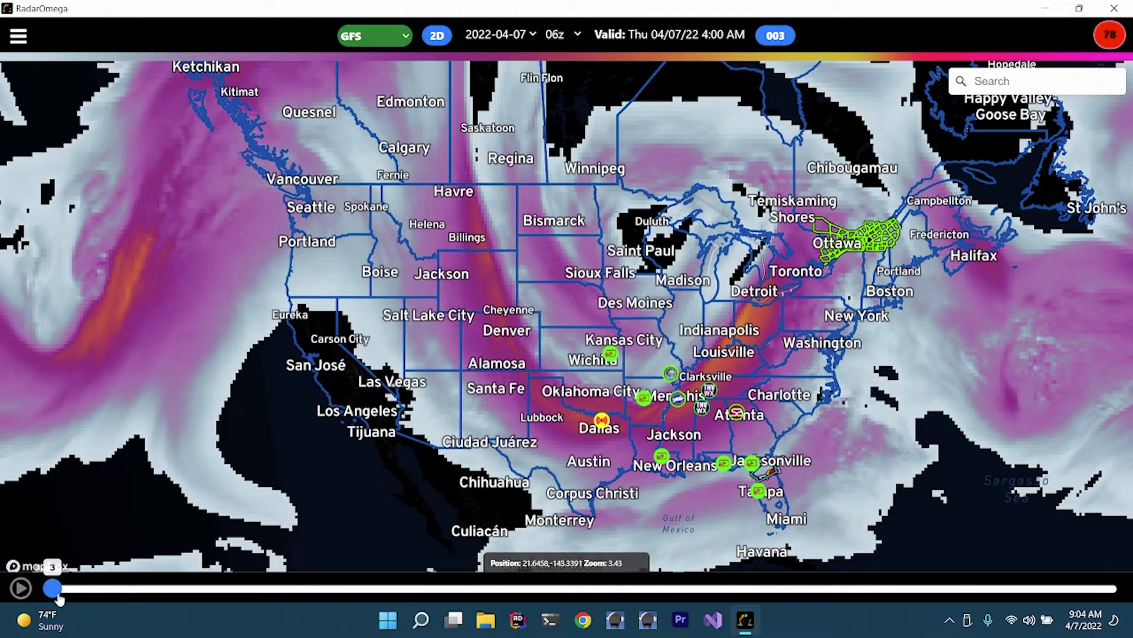
{"action": "left_click_drag", "start_coordinate": [53, 589], "coordinate": [478, 565]}
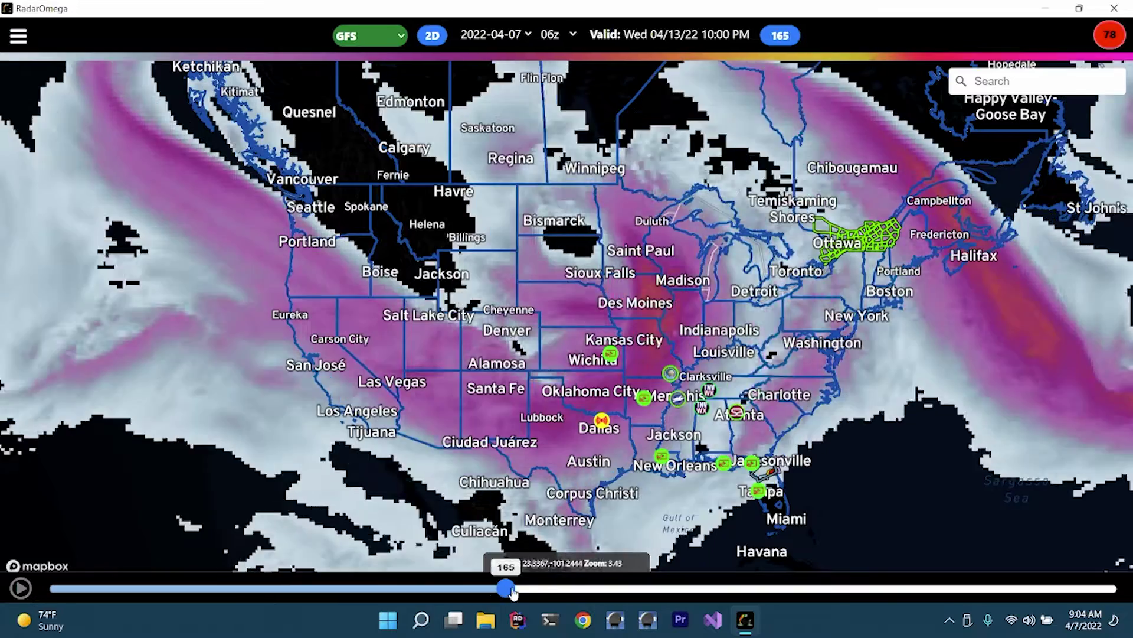
{"action": "left_click_drag", "start_coordinate": [513, 592], "coordinate": [786, 511]}
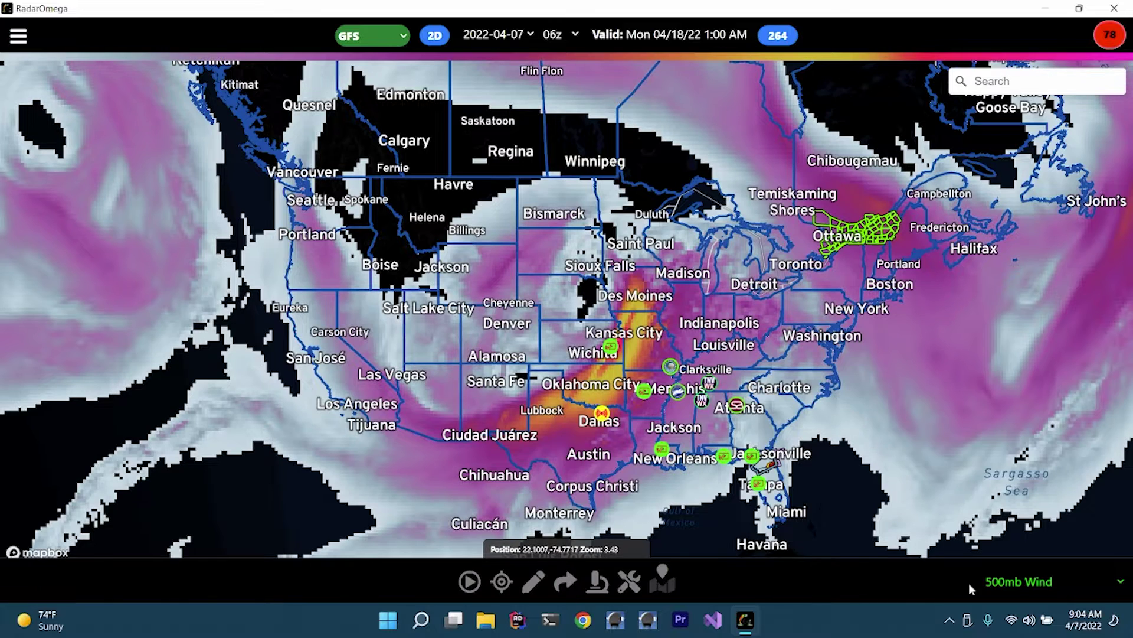
Step: Load the severe weather product EHI - 0-3 km AGL, and focus the map on the southern United States
{"action": "left_click", "coordinate": [1012, 582]}
{"action": "scroll", "coordinate": [997, 506], "scroll_direction": "down", "scroll_amount": 2}
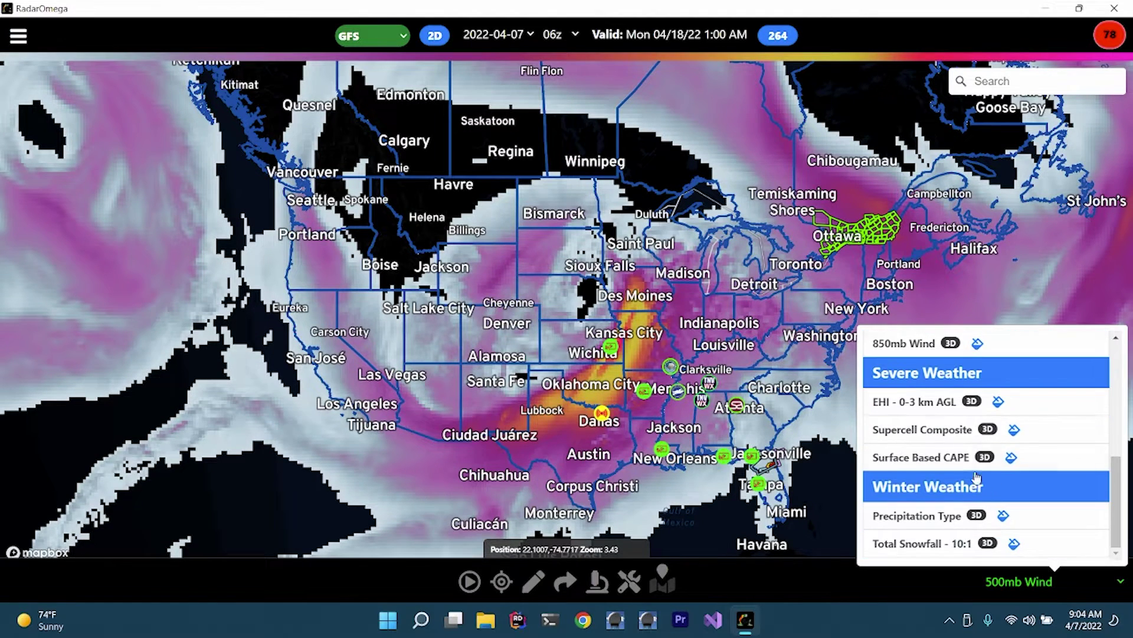
{"action": "left_click", "coordinate": [930, 397]}
{"action": "scroll", "coordinate": [608, 396], "scroll_direction": "up", "scroll_amount": 3}
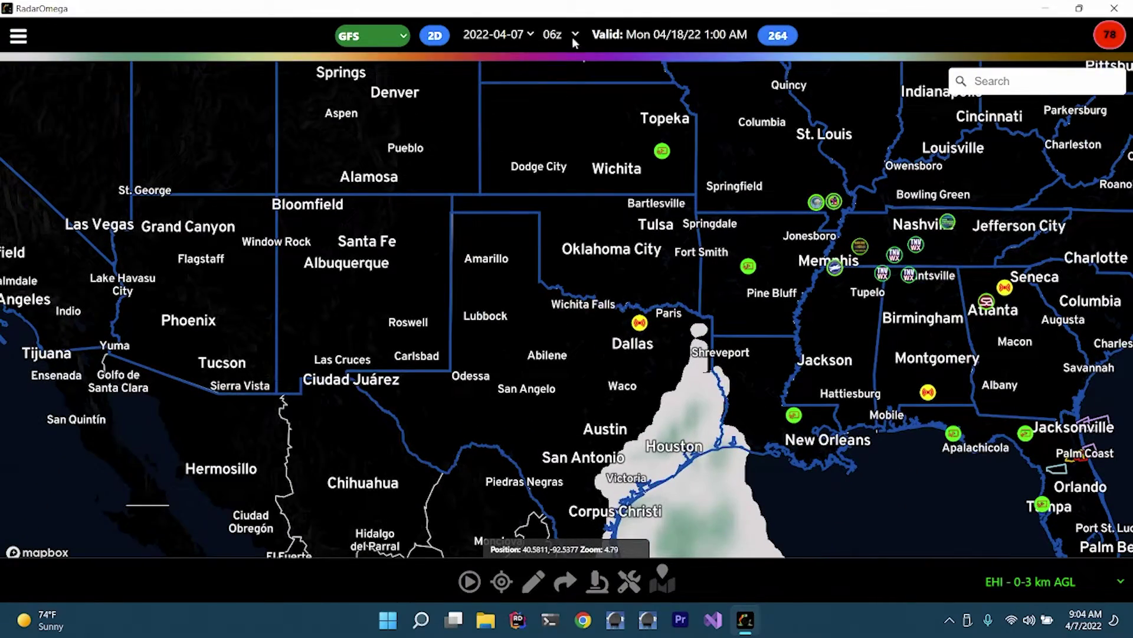
Step: Open the EHI forecast timeline, move it back to hour 18, and scrub forward to forecast hour 90
{"action": "left_click", "coordinate": [469, 581]}
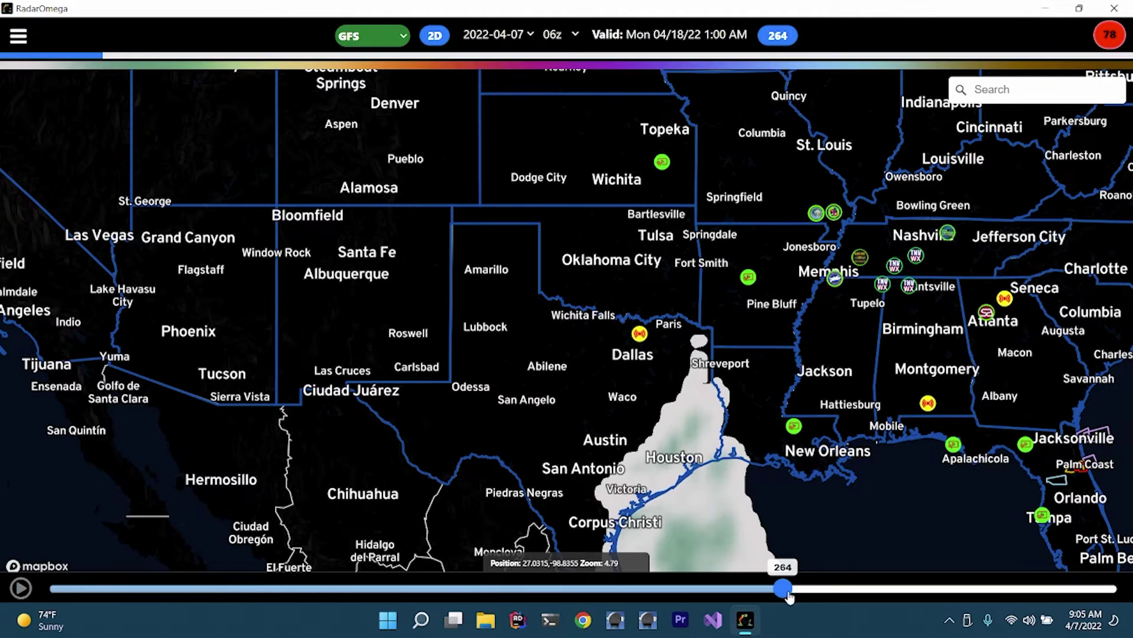
{"action": "left_click_drag", "start_coordinate": [785, 589], "coordinate": [95, 594]}
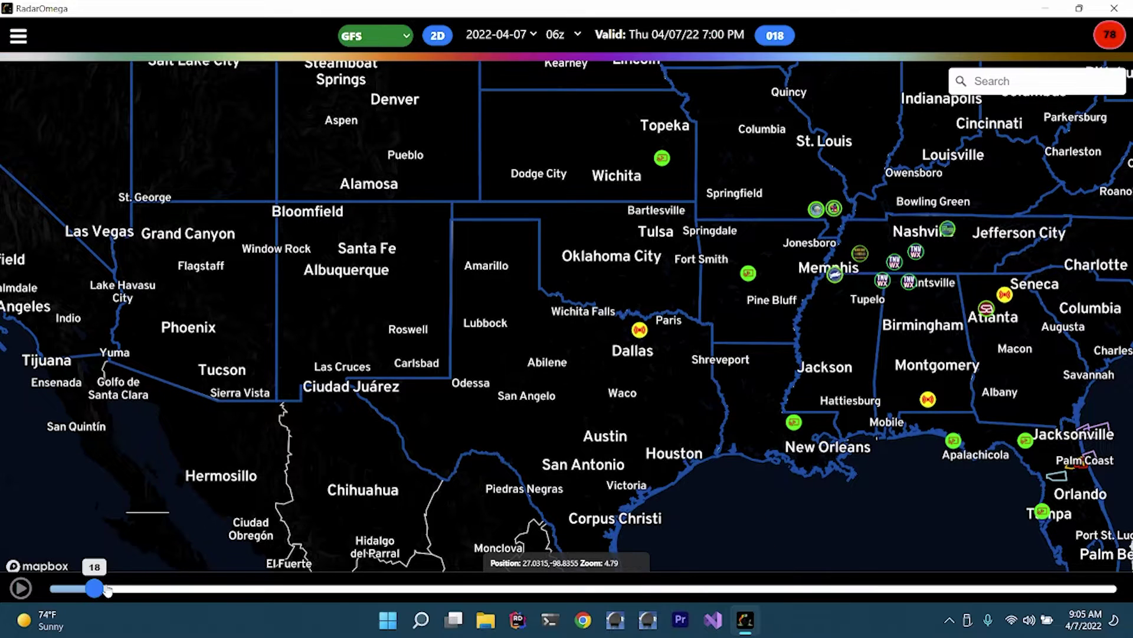
{"action": "left_click_drag", "start_coordinate": [98, 595], "coordinate": [293, 598]}
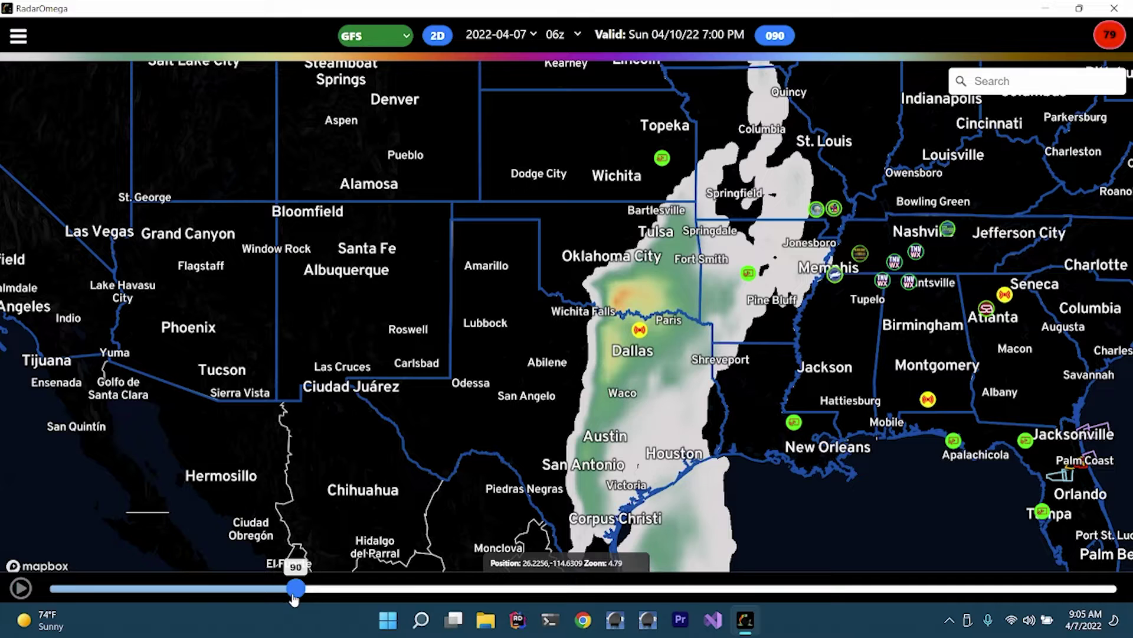
Step: Circle the EHI area over Oklahoma and north Texas at forecast hour 90, and its strongest core near the Red River
{"action": "left_click_drag", "start_coordinate": [294, 598], "coordinate": [296, 599]}
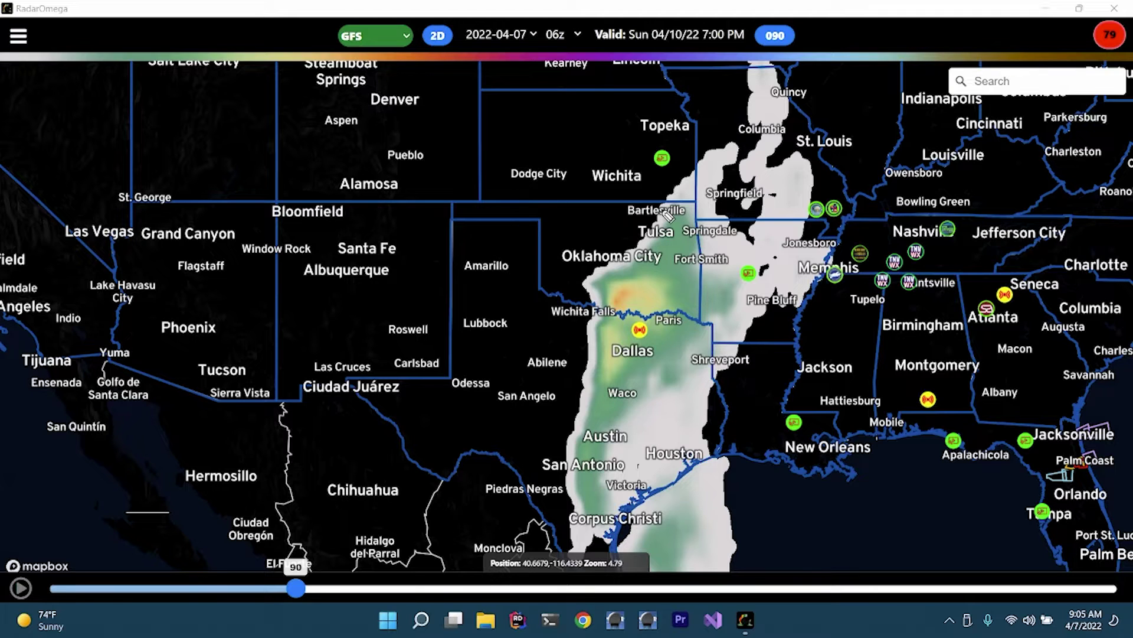
{"action": "left_click_drag", "start_coordinate": [668, 214], "coordinate": [576, 271]}
{"action": "mouse_move", "coordinate": [679, 208]}
{"action": "left_mouse_down"}
{"action": "mouse_move", "coordinate": [579, 255]}
{"action": "mouse_move", "coordinate": [560, 314]}
{"action": "mouse_move", "coordinate": [574, 385]}
{"action": "mouse_move", "coordinate": [625, 386]}
{"action": "mouse_move", "coordinate": [674, 360]}
{"action": "mouse_move", "coordinate": [696, 306]}
{"action": "mouse_move", "coordinate": [699, 251]}
{"action": "mouse_move", "coordinate": [671, 203]}
{"action": "left_mouse_up"}
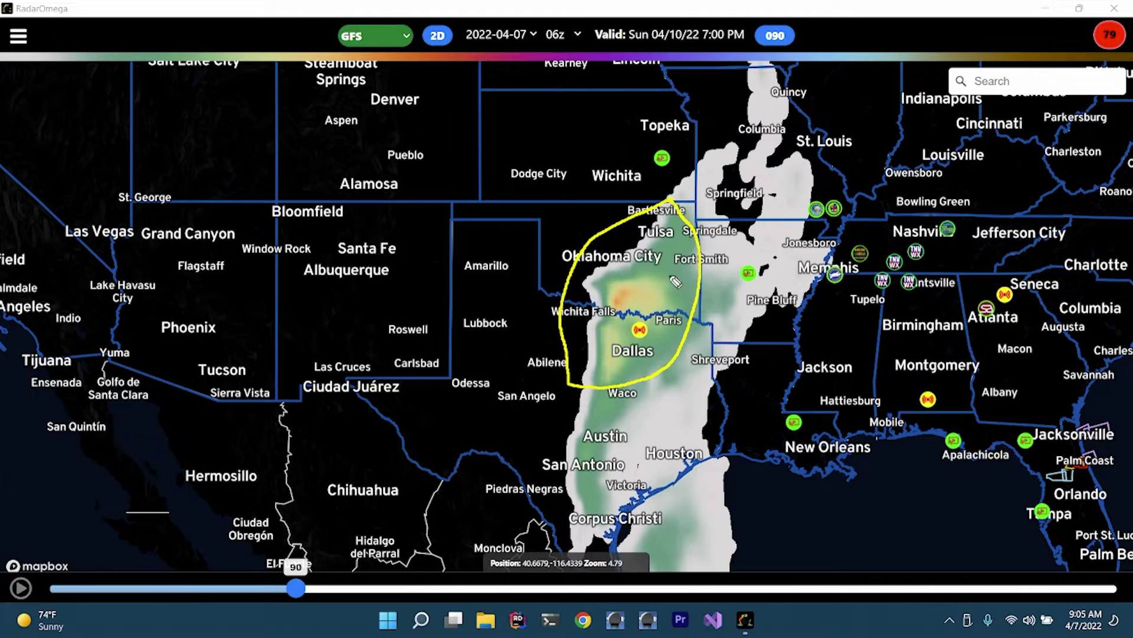
{"action": "mouse_move", "coordinate": [630, 278]}
{"action": "left_mouse_down"}
{"action": "mouse_move", "coordinate": [607, 298]}
{"action": "mouse_move", "coordinate": [617, 313]}
{"action": "mouse_move", "coordinate": [671, 308]}
{"action": "mouse_move", "coordinate": [672, 286]}
{"action": "mouse_move", "coordinate": [611, 284]}
{"action": "left_mouse_up"}
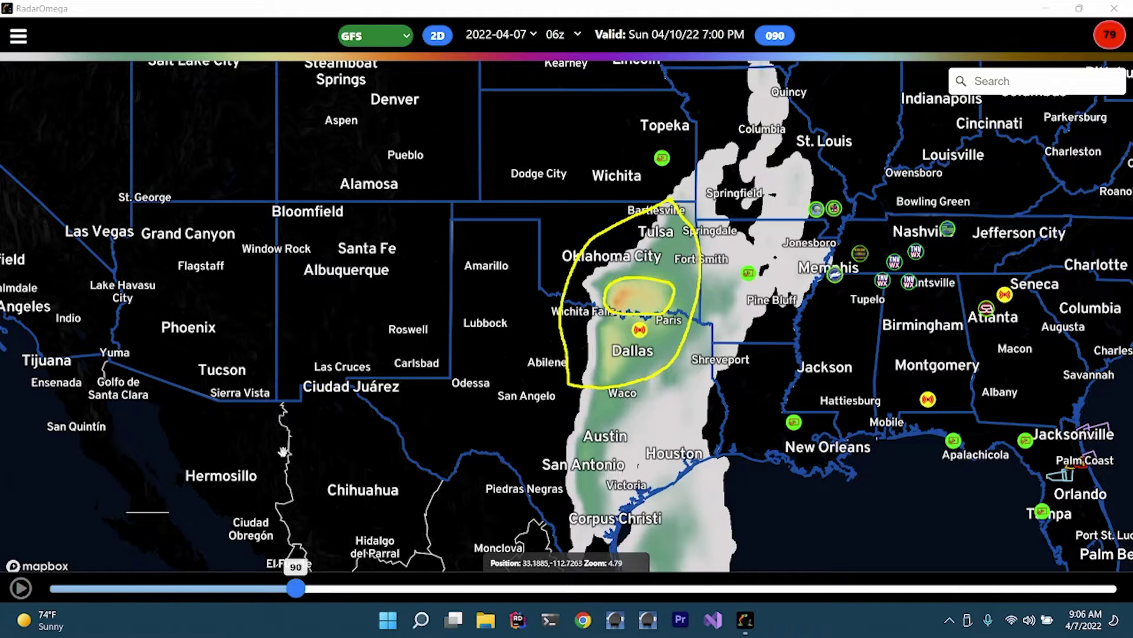
Step: Scrub the EHI forecast forward through hour 138 to hour 144, and clear the drawn circles from the map
{"action": "mouse_move", "coordinate": [298, 593]}
{"action": "left_mouse_down"}
{"action": "mouse_move", "coordinate": [345, 595]}
{"action": "mouse_move", "coordinate": [295, 596]}
{"action": "left_mouse_up"}
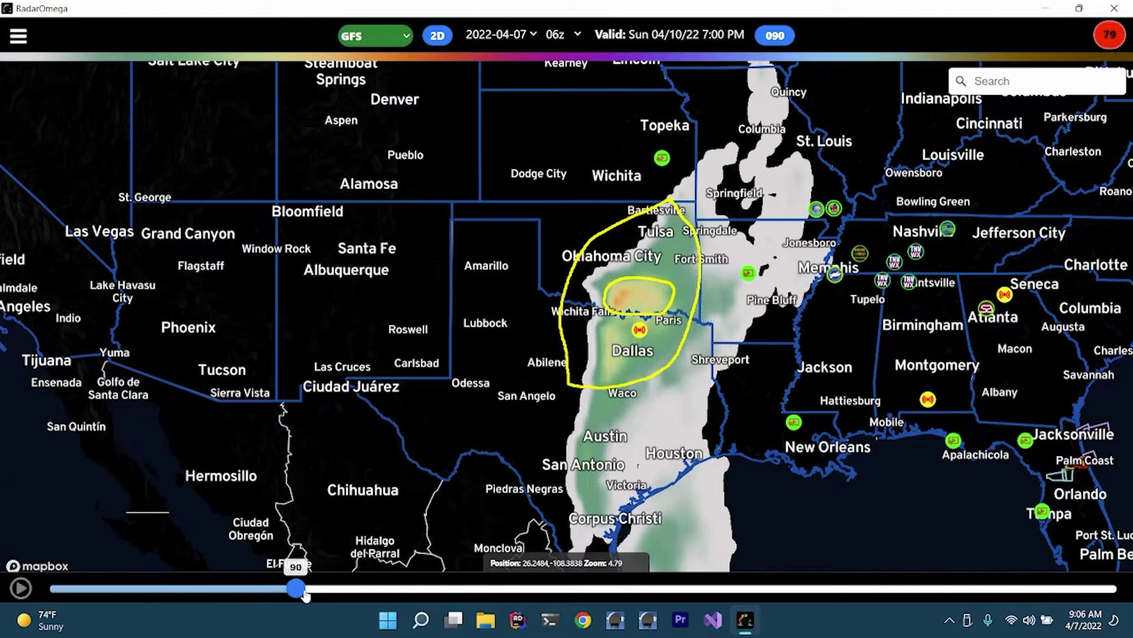
{"action": "left_click_drag", "start_coordinate": [306, 595], "coordinate": [426, 569]}
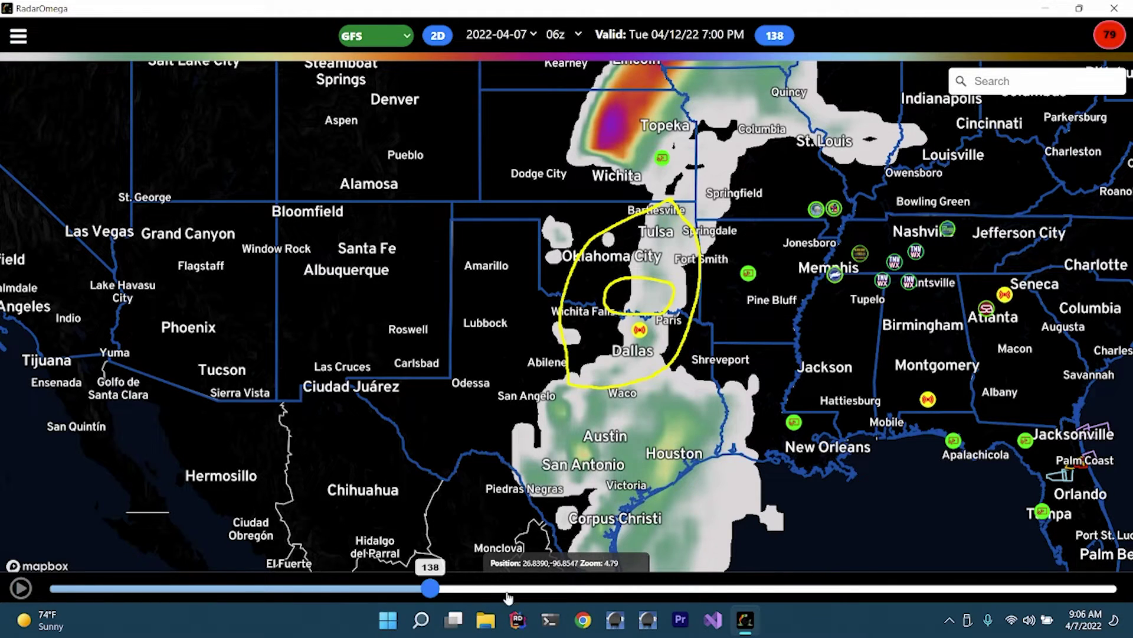
{"action": "mouse_move", "coordinate": [436, 592]}
{"action": "left_mouse_down"}
{"action": "mouse_move", "coordinate": [500, 591]}
{"action": "mouse_move", "coordinate": [418, 595]}
{"action": "mouse_move", "coordinate": [444, 591]}
{"action": "left_mouse_up"}
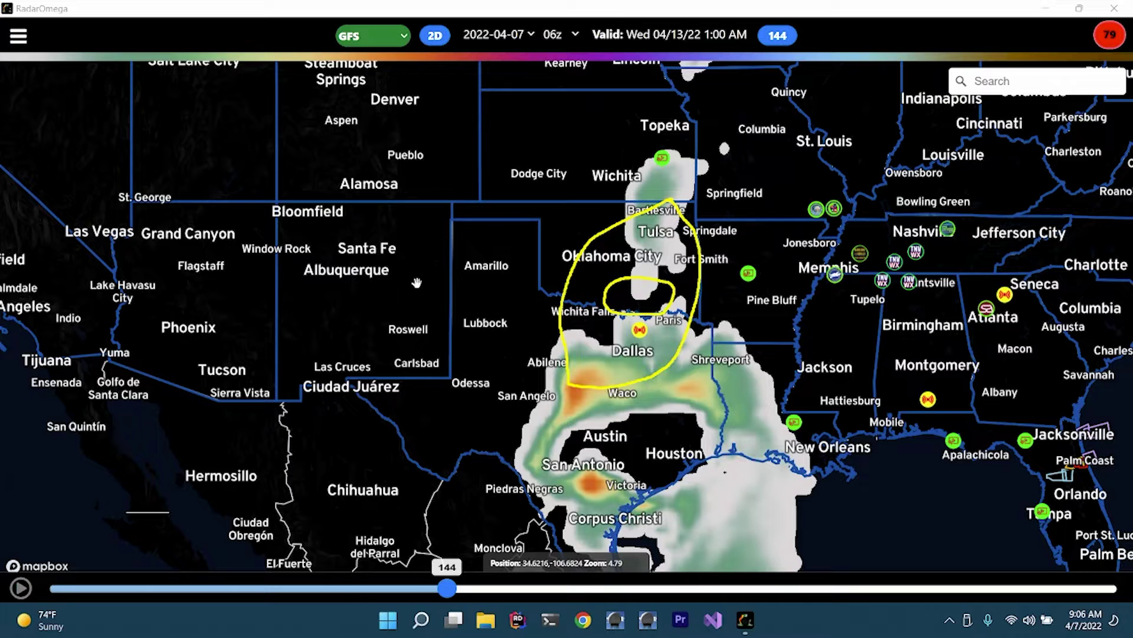
{"action": "key", "text": "Escape"}
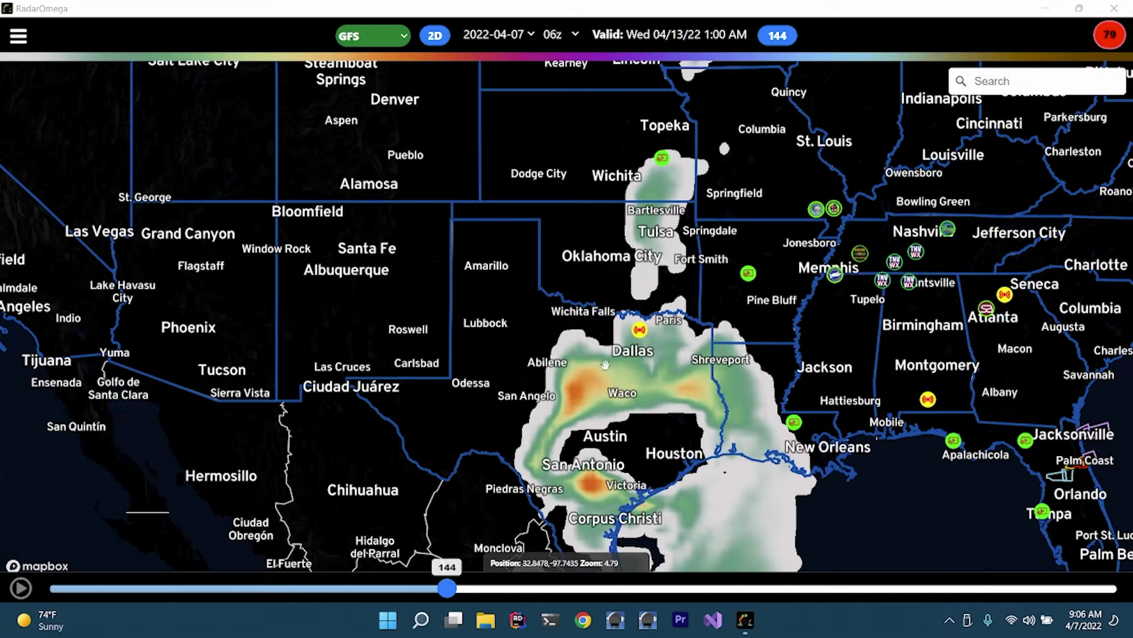
Step: Close the timeline and examine the EHI maximum over central Texas around Brownwood and San Saba at forecast hour 144
{"action": "left_click_drag", "start_coordinate": [603, 376], "coordinate": [596, 331]}
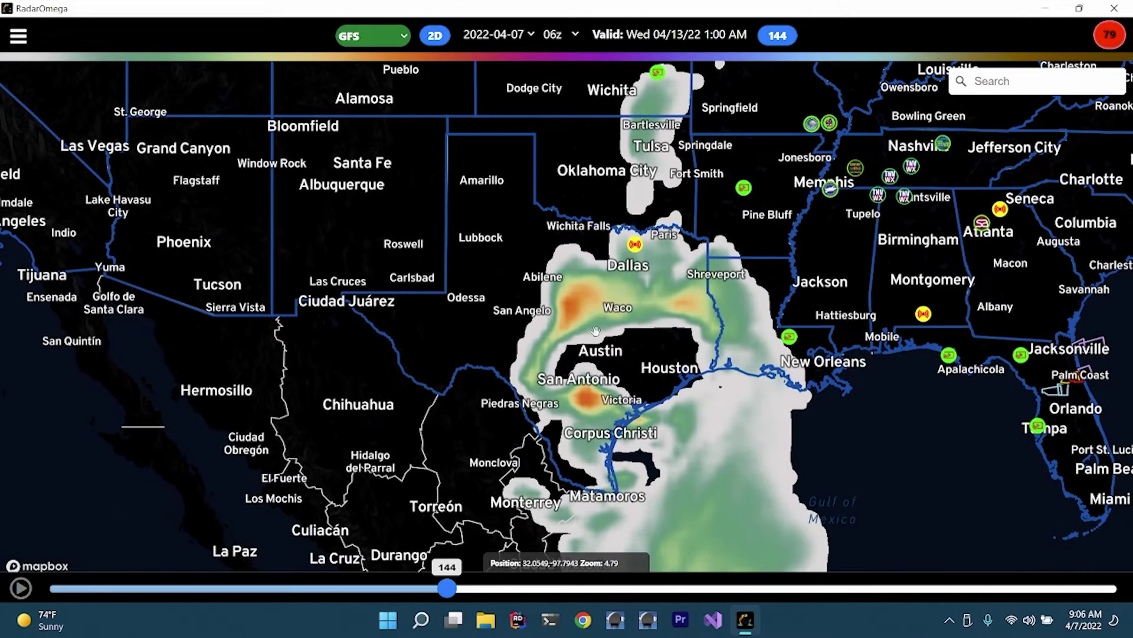
{"action": "left_click", "coordinate": [569, 306]}
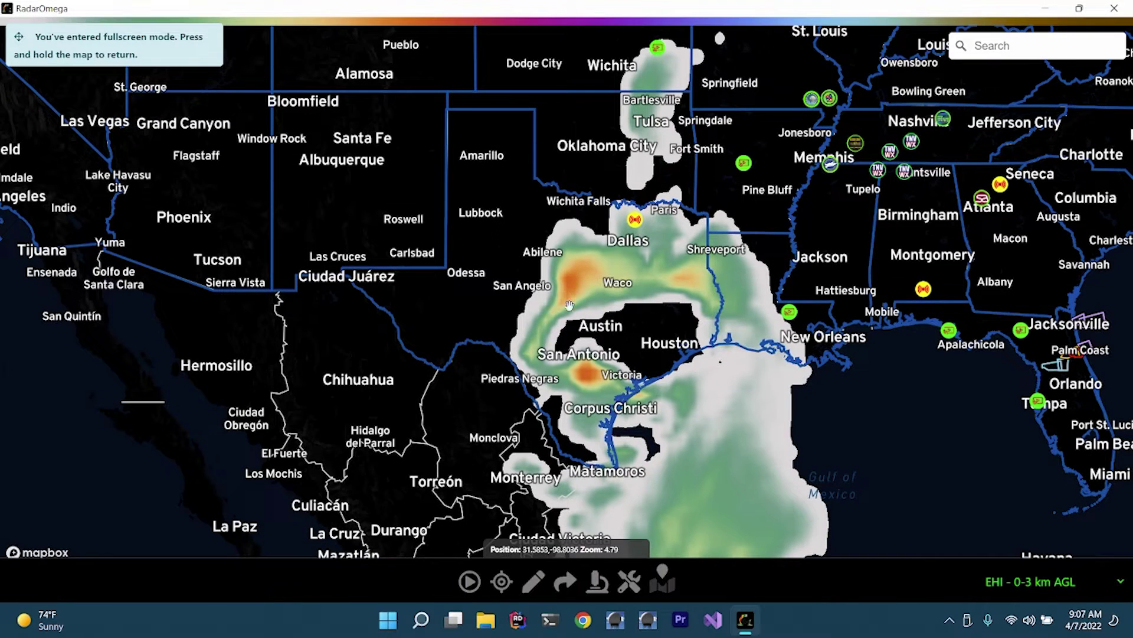
{"action": "left_click", "coordinate": [565, 264]}
{"action": "scroll", "coordinate": [614, 332], "scroll_direction": "up", "scroll_amount": 5}
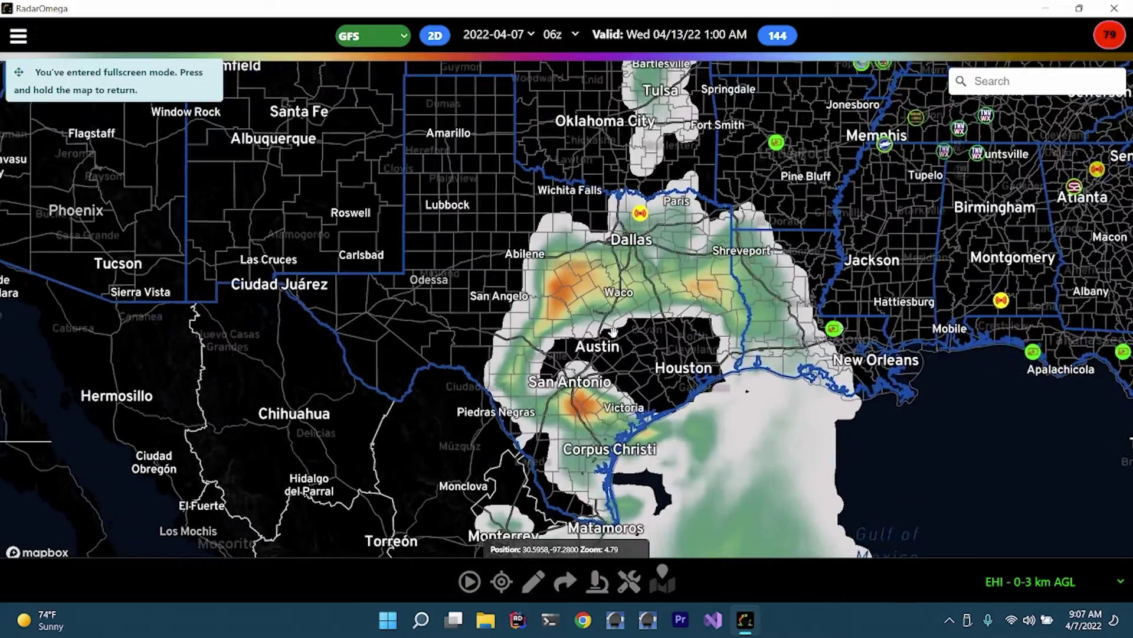
{"action": "scroll", "coordinate": [614, 332], "scroll_direction": "up", "scroll_amount": 5}
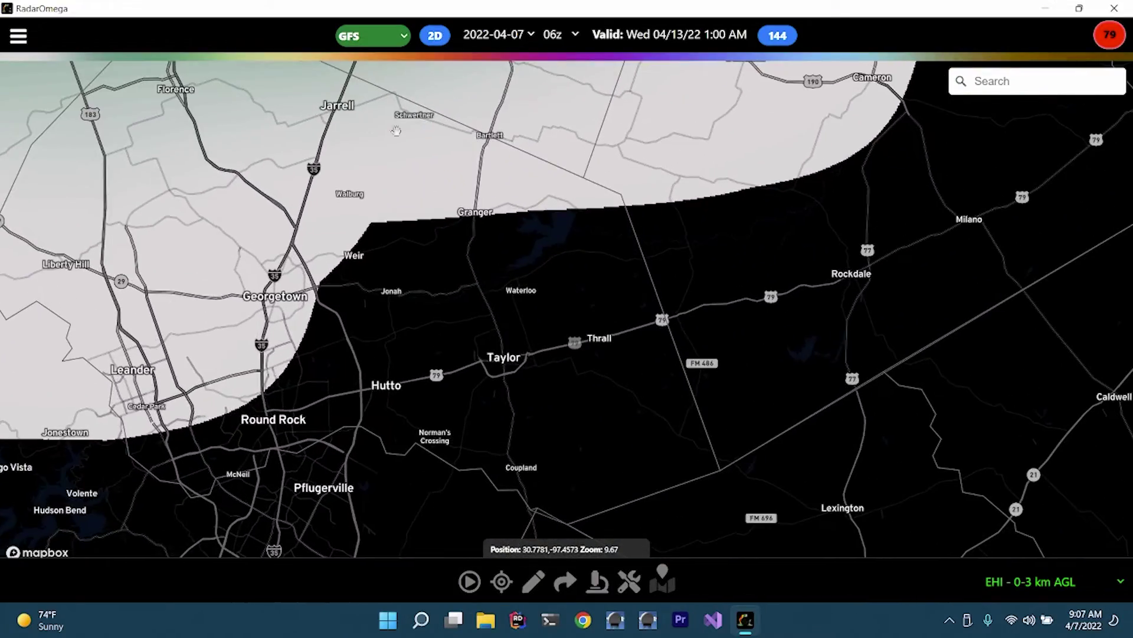
{"action": "mouse_move", "coordinate": [614, 332]}
{"action": "left_mouse_down"}
{"action": "mouse_move", "coordinate": [455, 250]}
{"action": "mouse_move", "coordinate": [530, 268]}
{"action": "mouse_move", "coordinate": [759, 375]}
{"action": "left_mouse_up"}
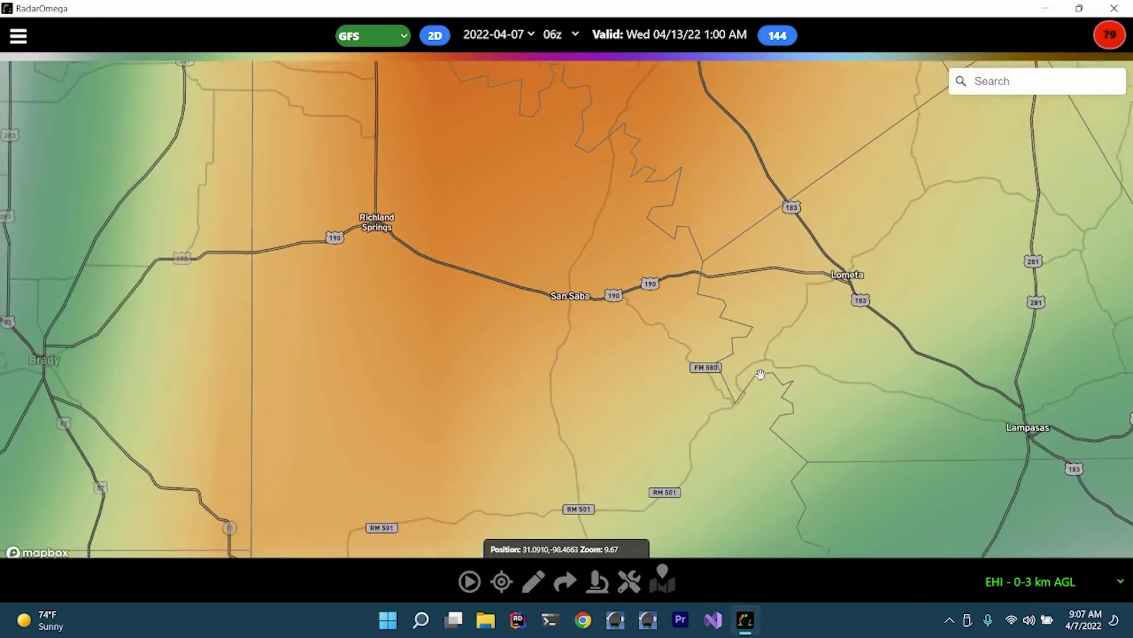
{"action": "left_click_drag", "start_coordinate": [637, 336], "coordinate": [678, 466]}
{"action": "scroll", "coordinate": [725, 163], "scroll_direction": "down", "scroll_amount": 2}
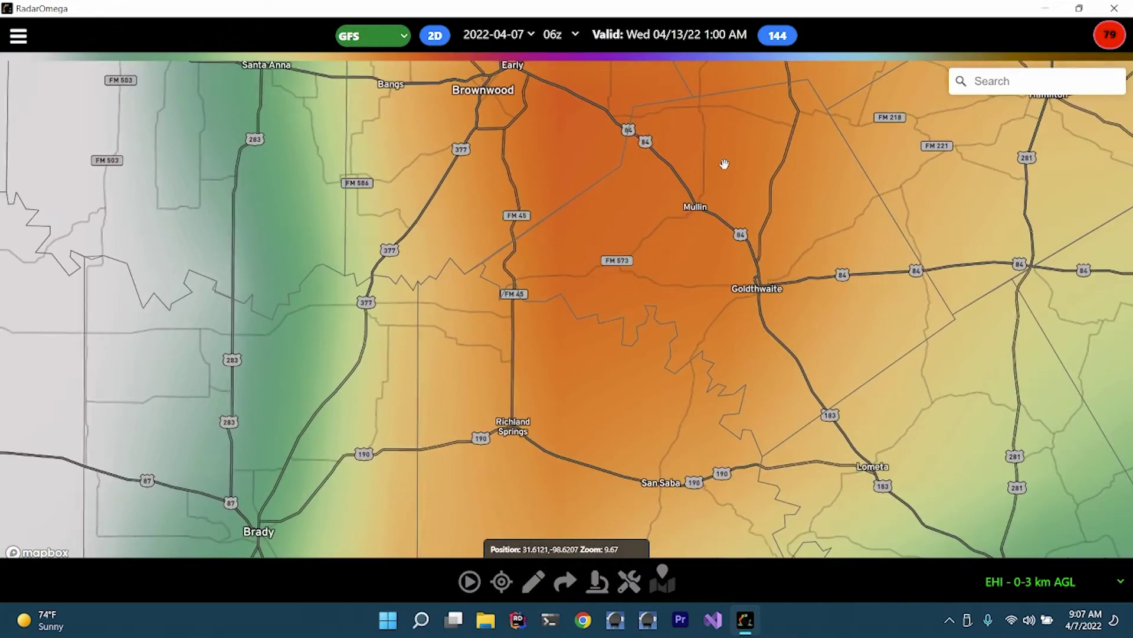
{"action": "scroll", "coordinate": [646, 198], "scroll_direction": "down", "scroll_amount": 5}
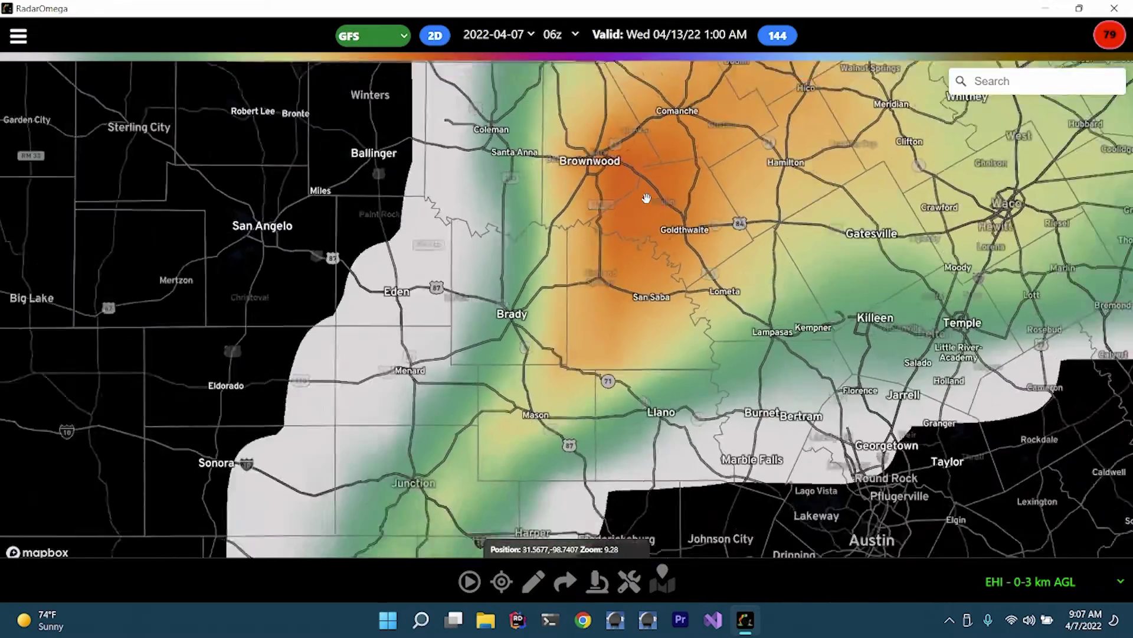
{"action": "scroll", "coordinate": [663, 203], "scroll_direction": "down", "scroll_amount": 5}
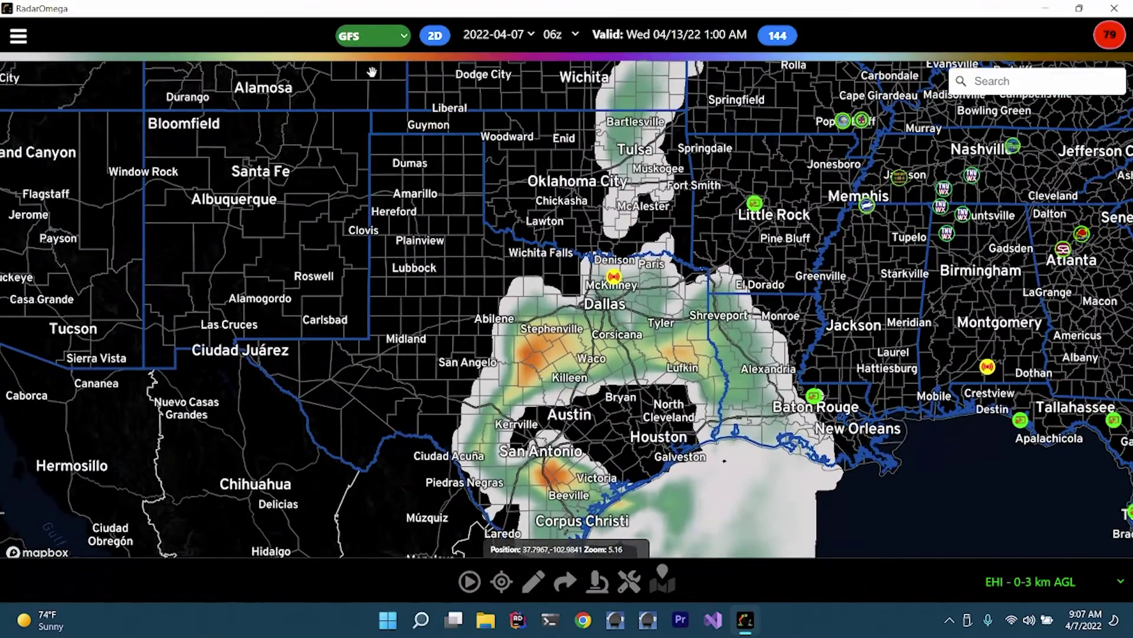
Step: Switch the forecast model to NAM3KM, and from there to NAM12KM
{"action": "left_click", "coordinate": [376, 44]}
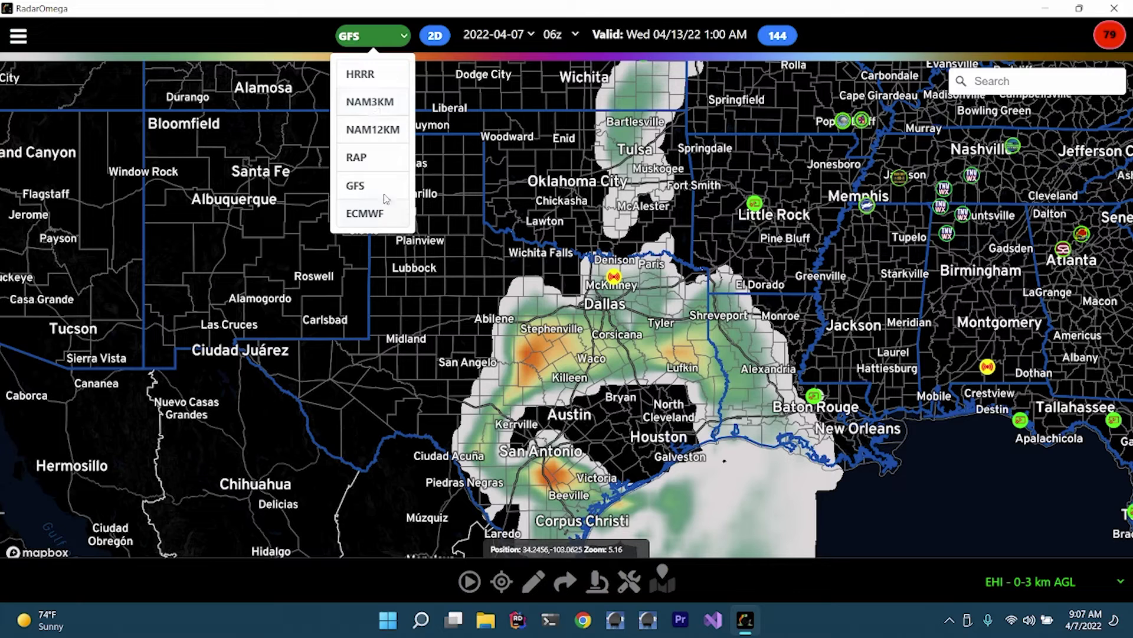
{"action": "left_click", "coordinate": [378, 104]}
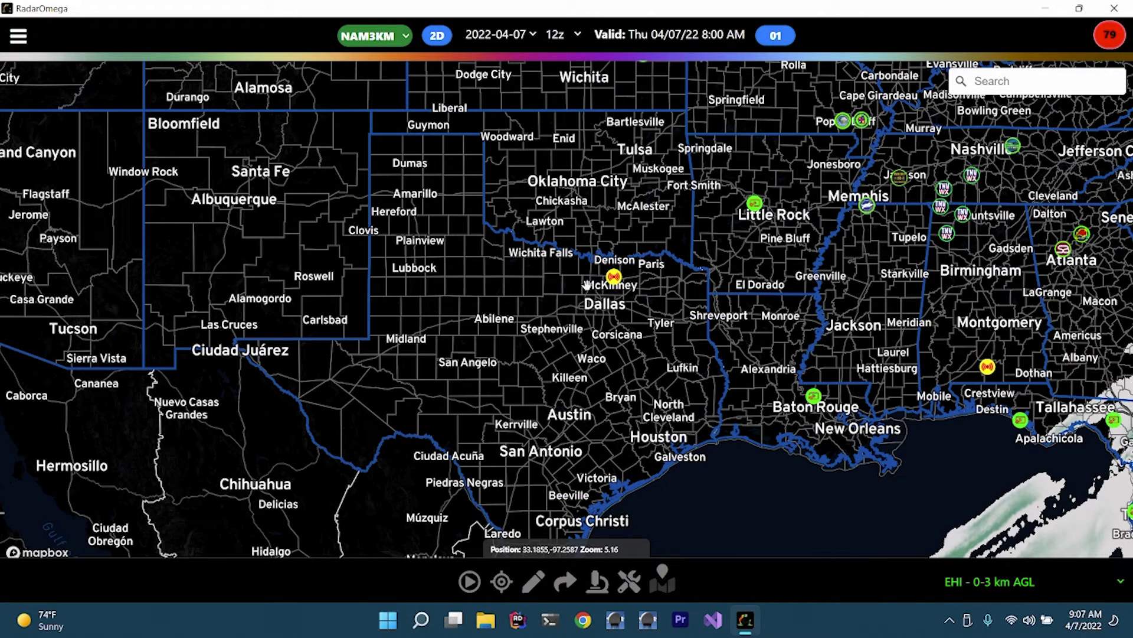
{"action": "left_click", "coordinate": [361, 40]}
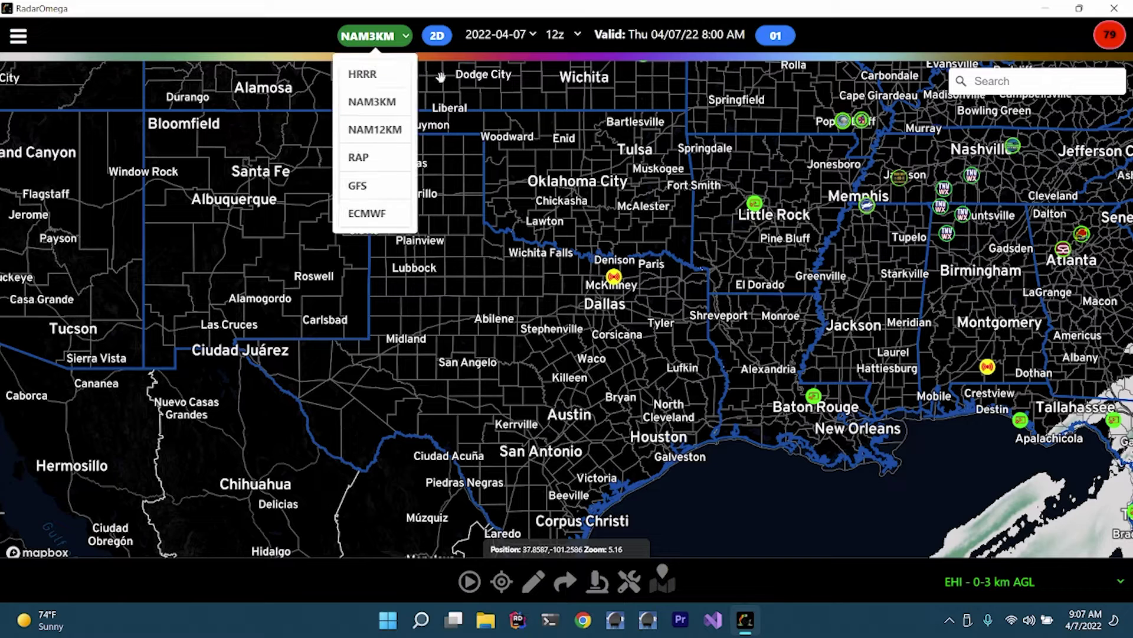
{"action": "left_click", "coordinate": [385, 132]}
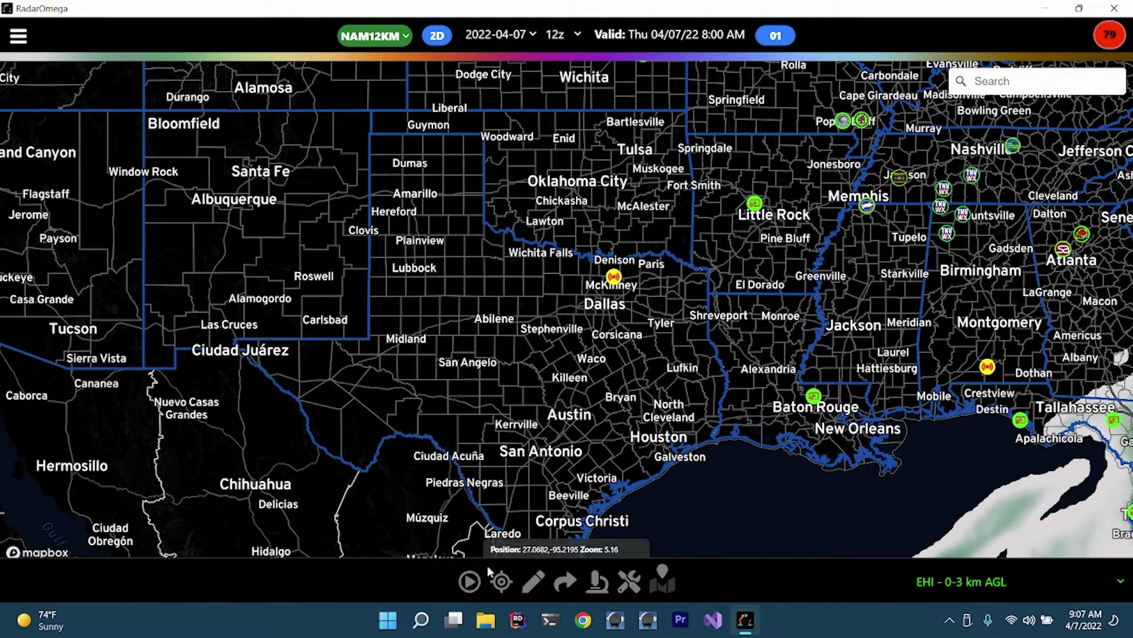
Step: Open the NAM12KM forecast timeline, and scrub it through hour 19 to hour 84
{"action": "left_click", "coordinate": [470, 582]}
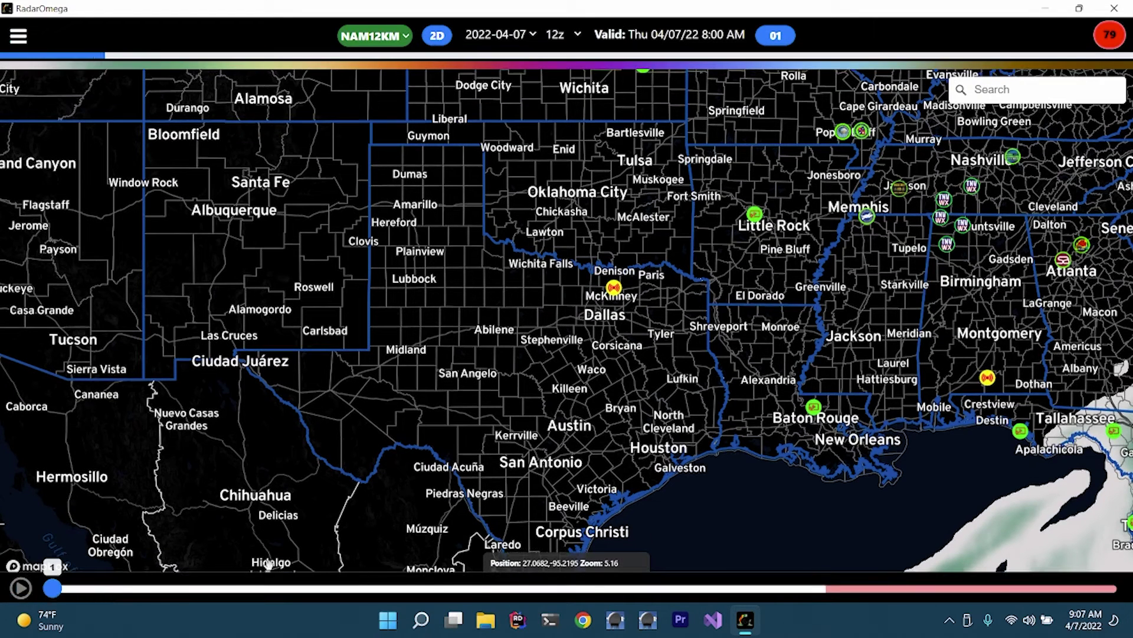
{"action": "left_click_drag", "start_coordinate": [54, 590], "coordinate": [284, 593]}
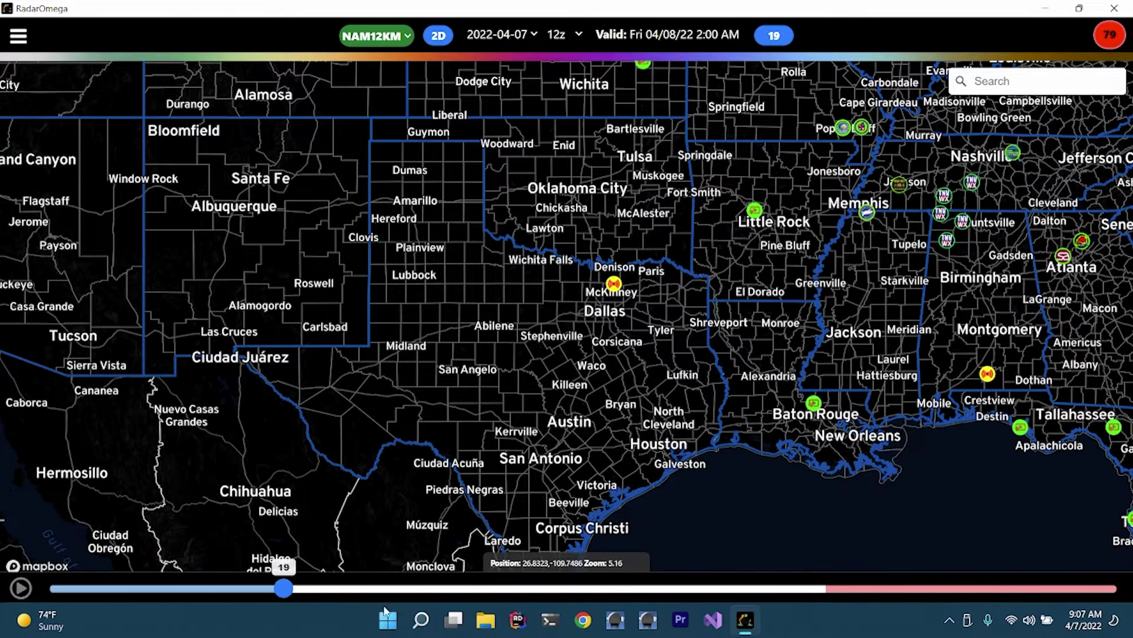
{"action": "left_click_drag", "start_coordinate": [490, 613], "coordinate": [1113, 590]}
Step: Check which forecast hours of the 12z NAM12KM run are available, and switch to the 06z run
{"action": "left_click", "coordinate": [774, 36]}
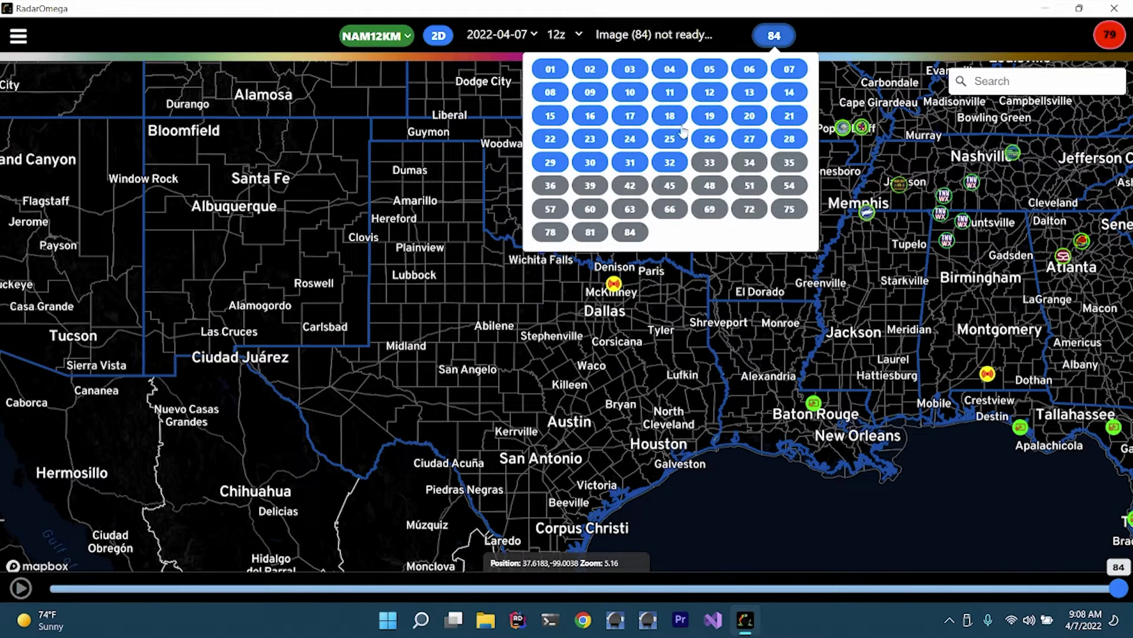
{"action": "left_click", "coordinate": [560, 38]}
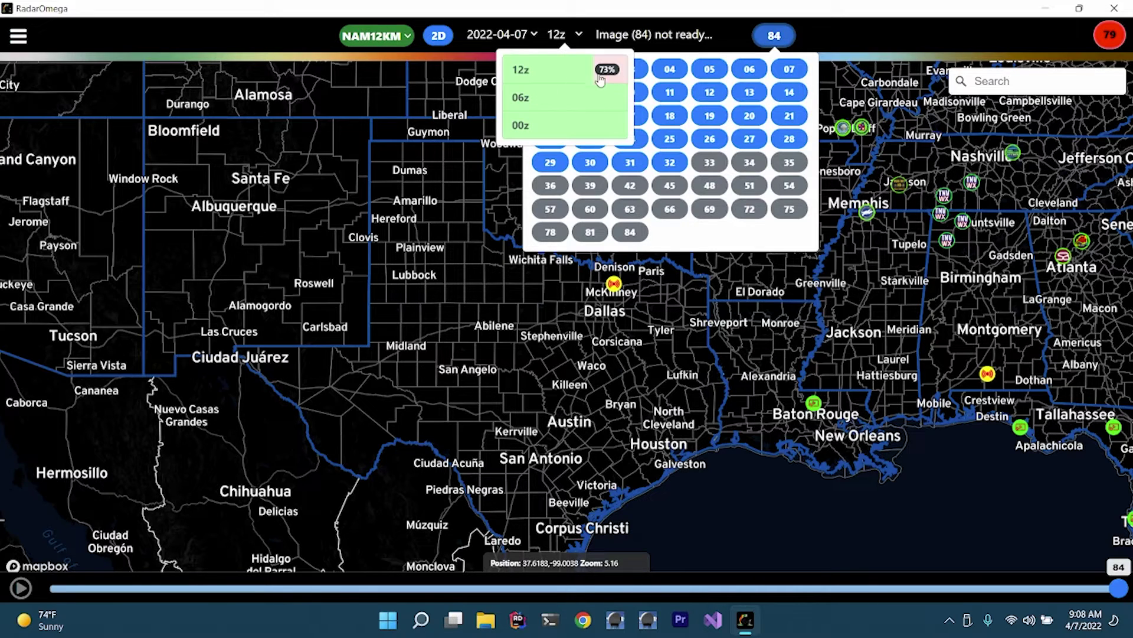
{"action": "left_click", "coordinate": [534, 105]}
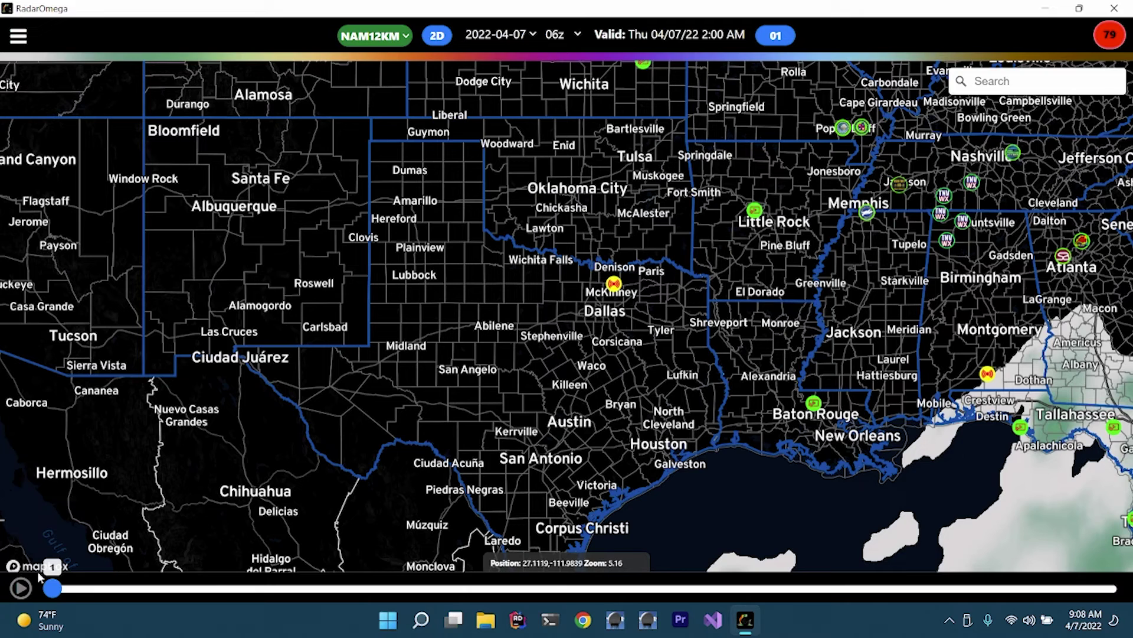
Step: Scrub the 06z NAM12KM forecast to hour 78, and select hour 84 from the forecast hour list
{"action": "left_click_drag", "start_coordinate": [52, 593], "coordinate": [1042, 559]}
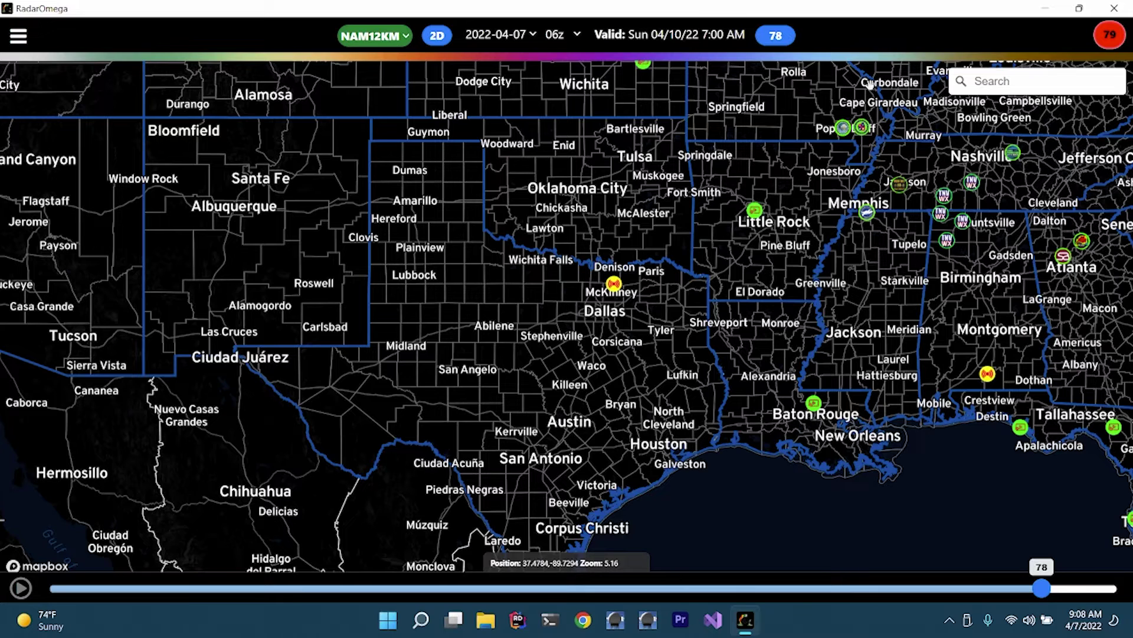
{"action": "left_click", "coordinate": [777, 36]}
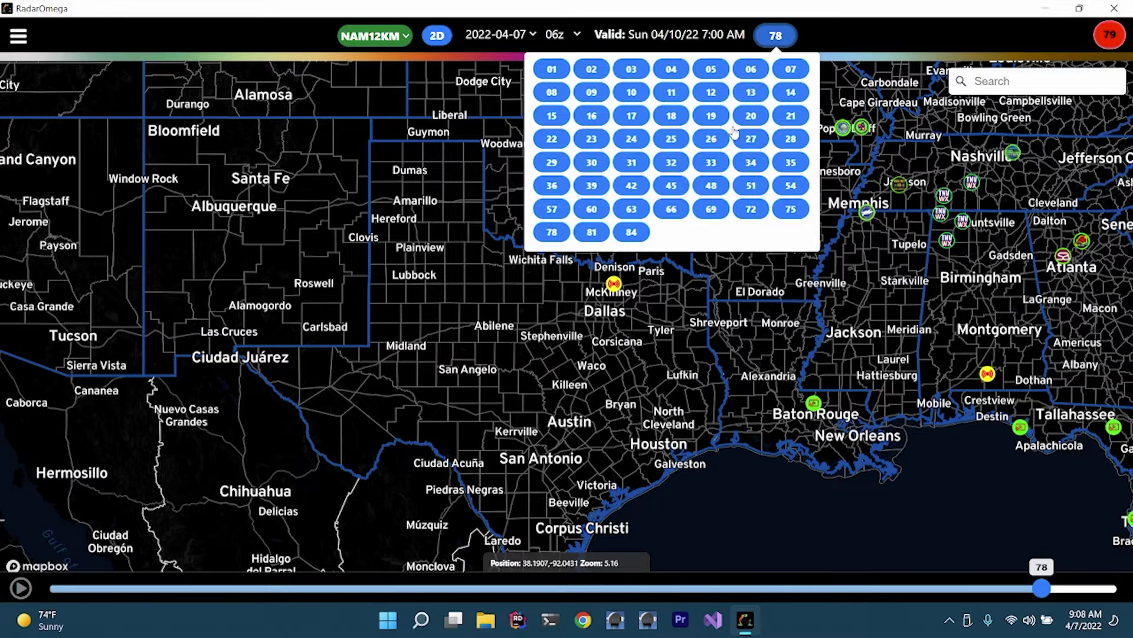
{"action": "left_click", "coordinate": [631, 232]}
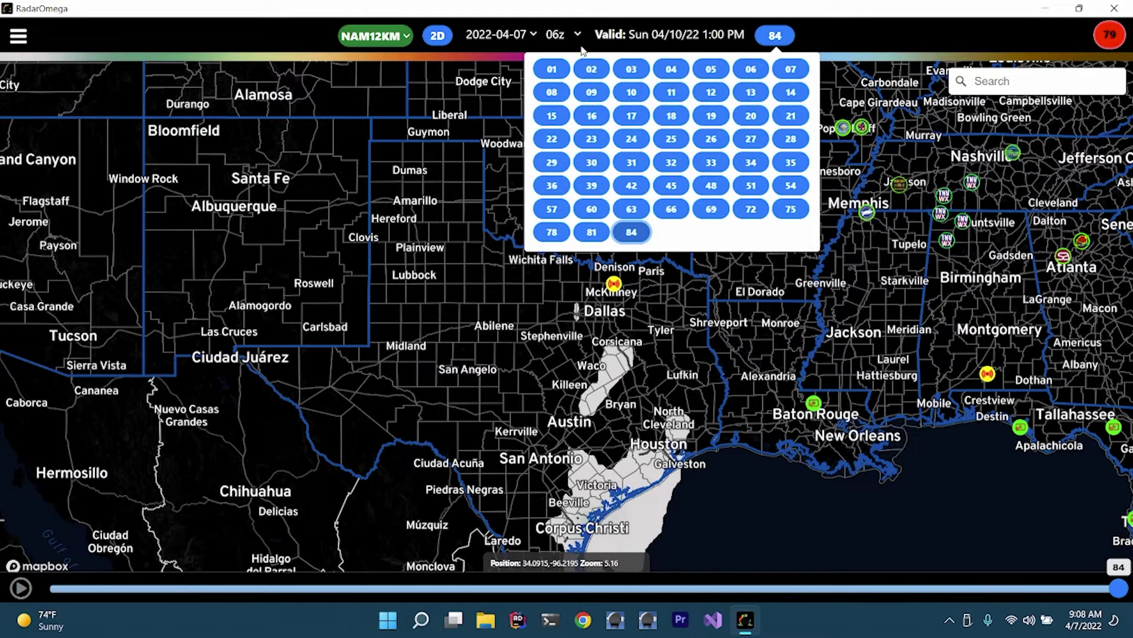
Step: Check the completion percentage of the 12z run in the model run list, and close the open lists and timeline
{"action": "left_click", "coordinate": [554, 37]}
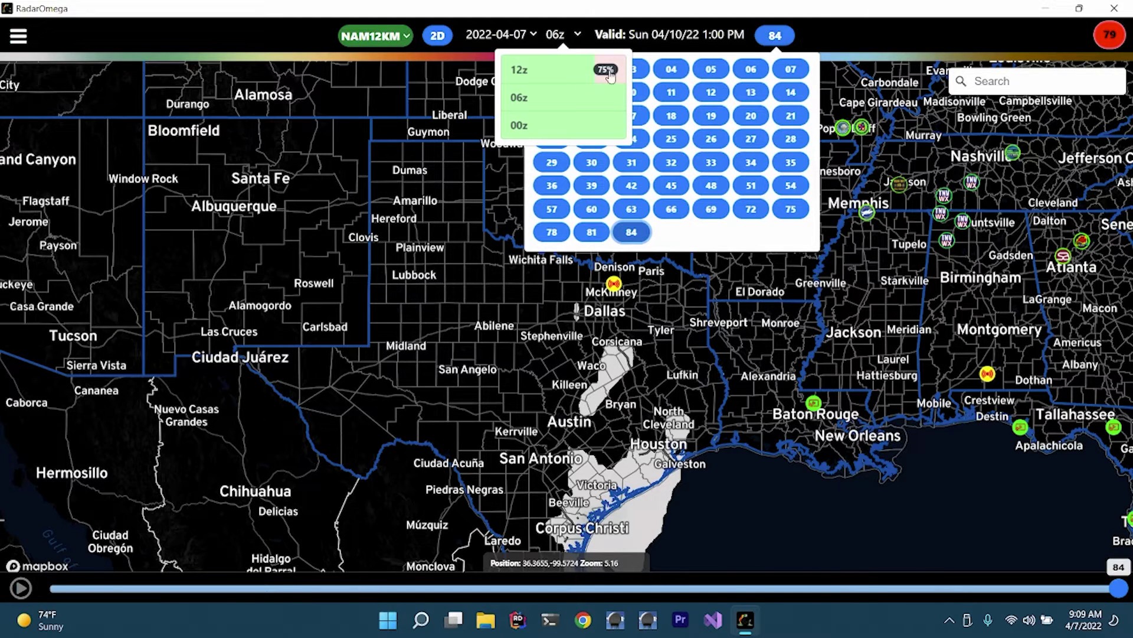
{"action": "left_click", "coordinate": [873, 23]}
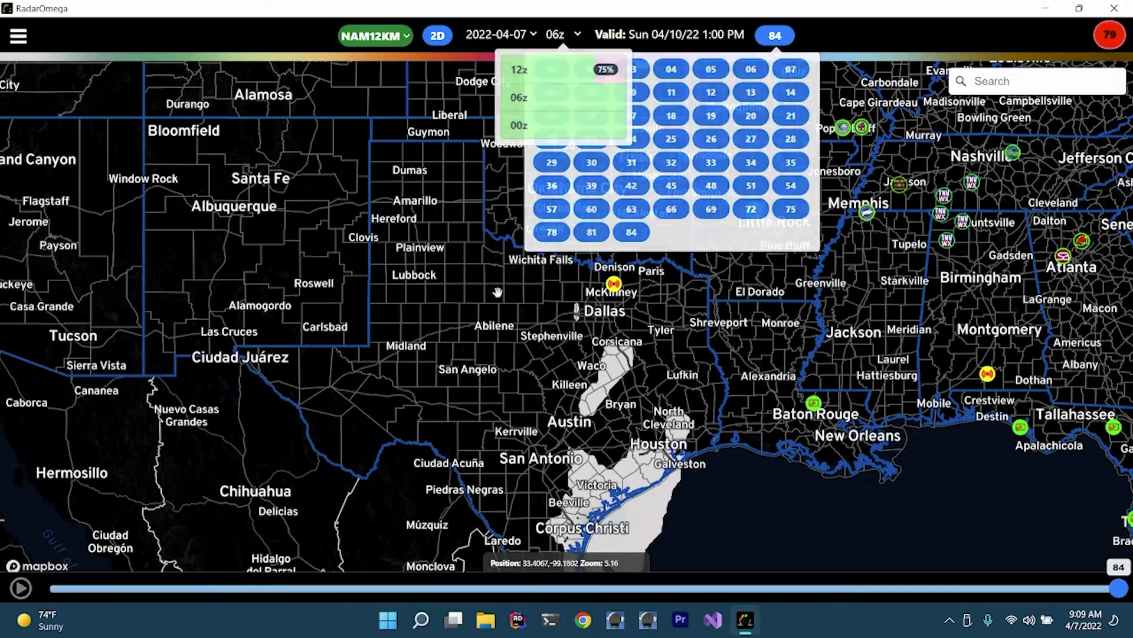
{"action": "left_click_drag", "start_coordinate": [564, 376], "coordinate": [593, 313]}
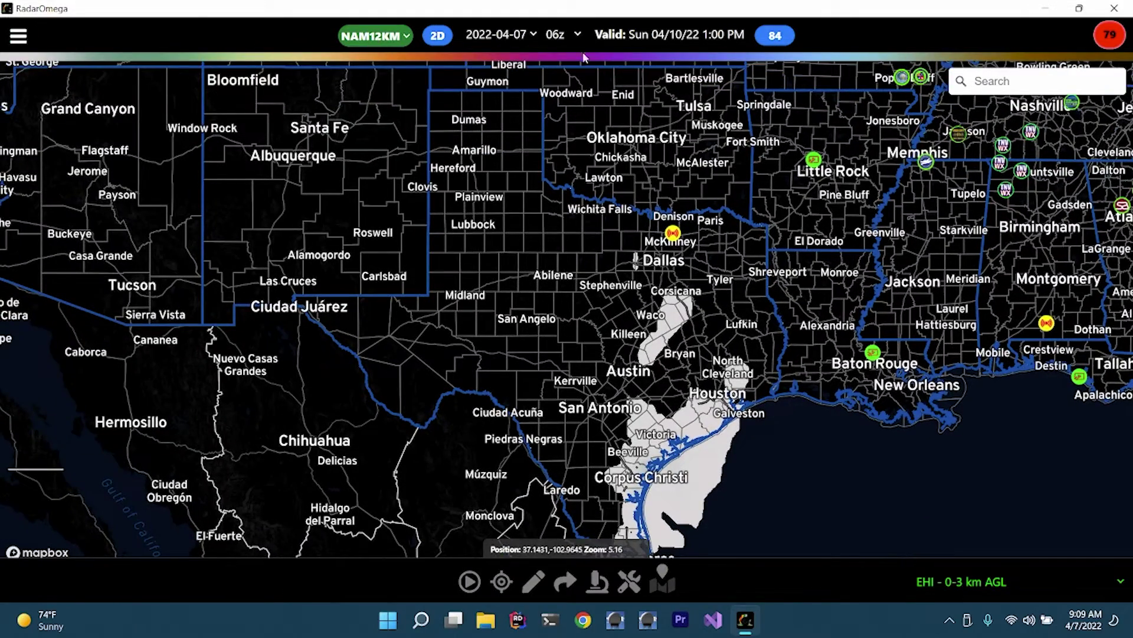
Step: Switch the forecast model to HRRR, and load the Composite Reflectivity product over the southeastern United States
{"action": "left_click", "coordinate": [387, 36]}
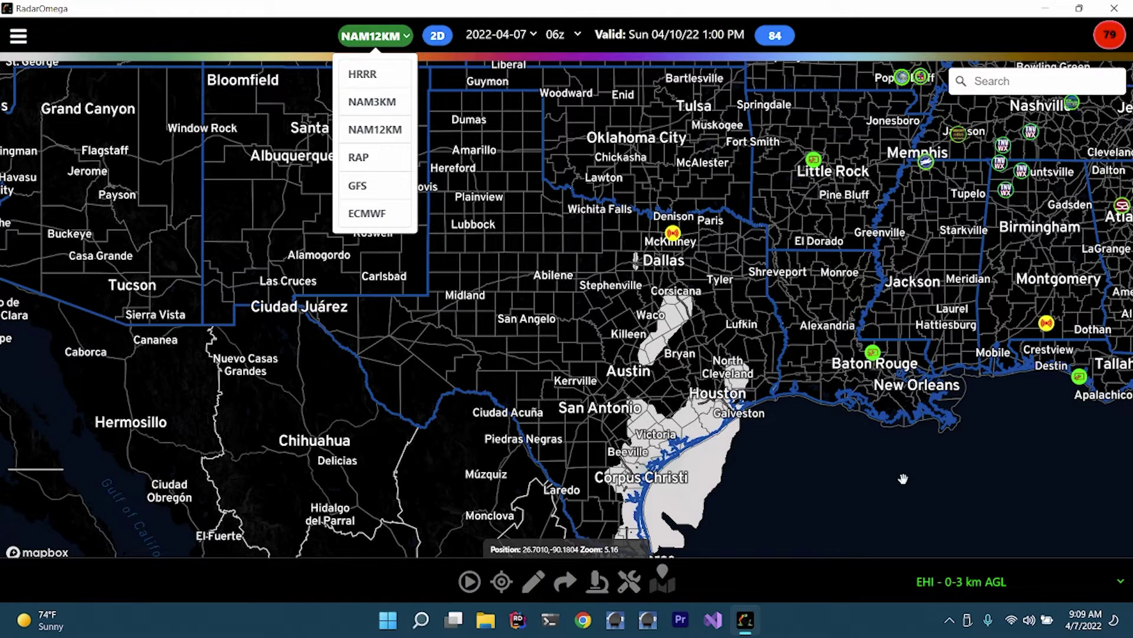
{"action": "left_click", "coordinate": [362, 74]}
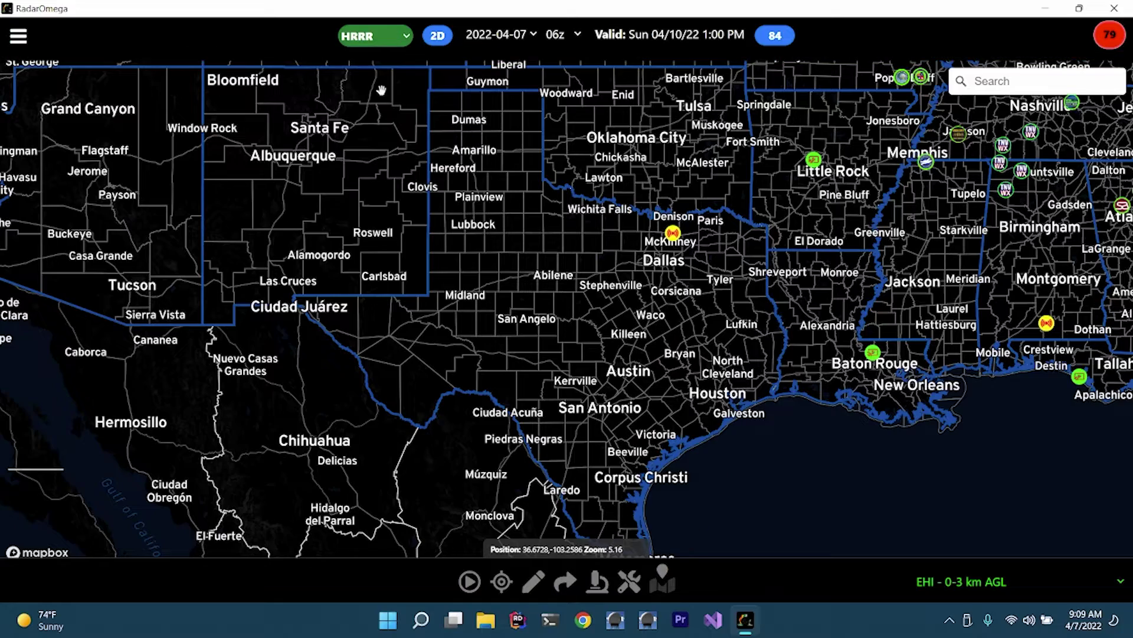
{"action": "left_click_drag", "start_coordinate": [990, 220], "coordinate": [367, 247]}
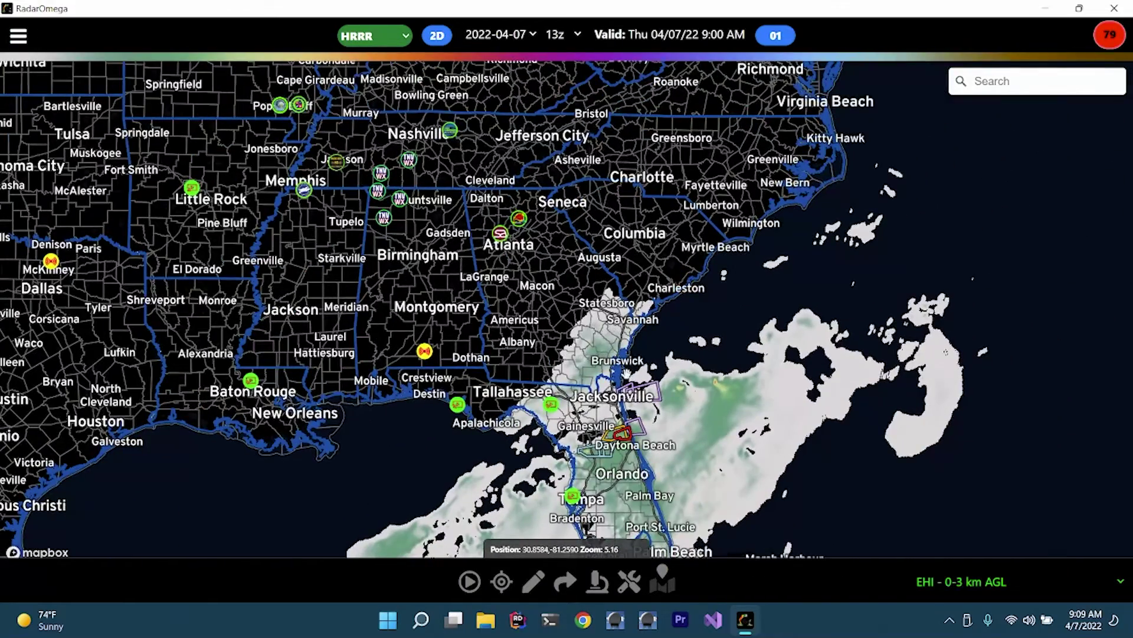
{"action": "left_click", "coordinate": [961, 583]}
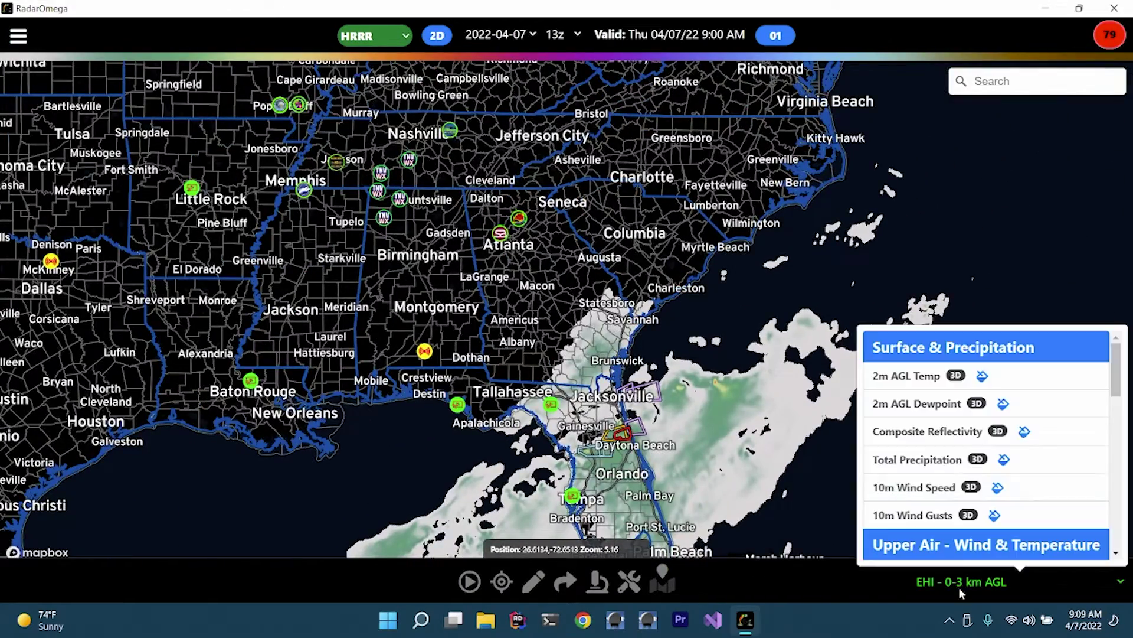
{"action": "left_click", "coordinate": [928, 431]}
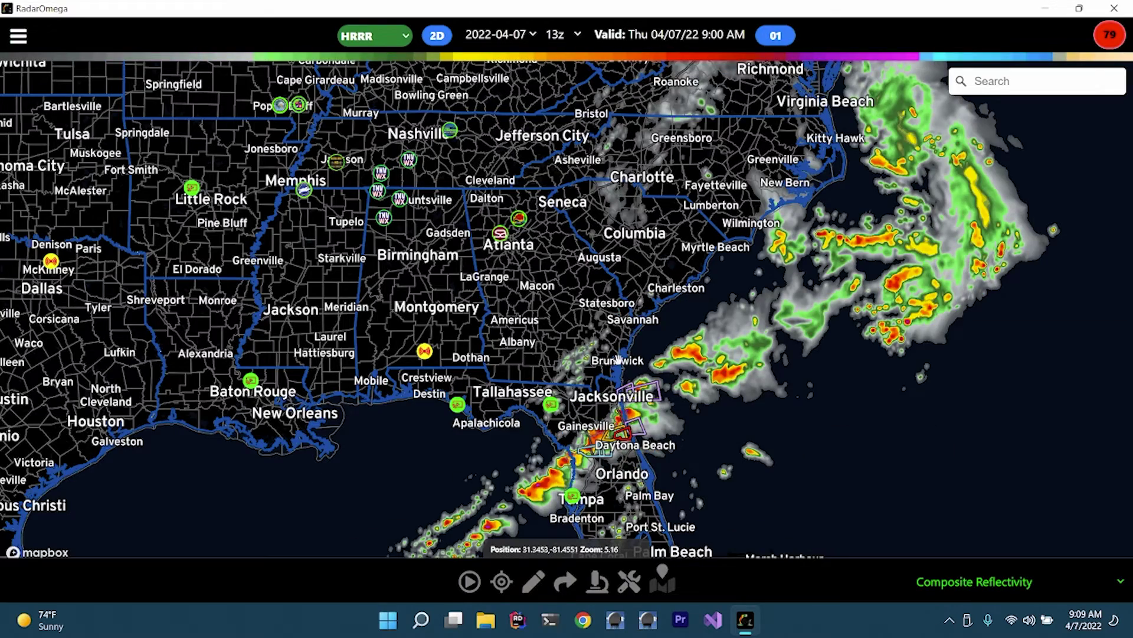
Step: Inspect the tornado warning, severe thunderstorm warning and special weather statement polygons over northern Florida, and close the last warning summary
{"action": "left_click_drag", "start_coordinate": [617, 362], "coordinate": [567, 216]}
{"action": "scroll", "coordinate": [561, 293], "scroll_direction": "up", "scroll_amount": 3}
{"action": "scroll", "coordinate": [562, 293], "scroll_direction": "up", "scroll_amount": 5}
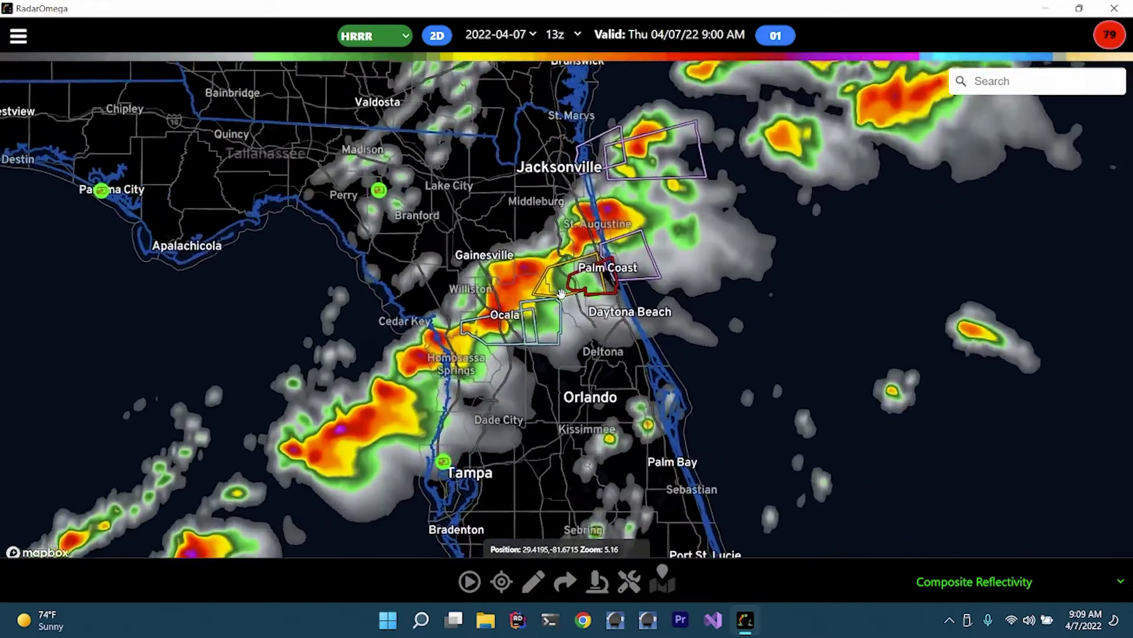
{"action": "scroll", "coordinate": [508, 295], "scroll_direction": "up", "scroll_amount": 1}
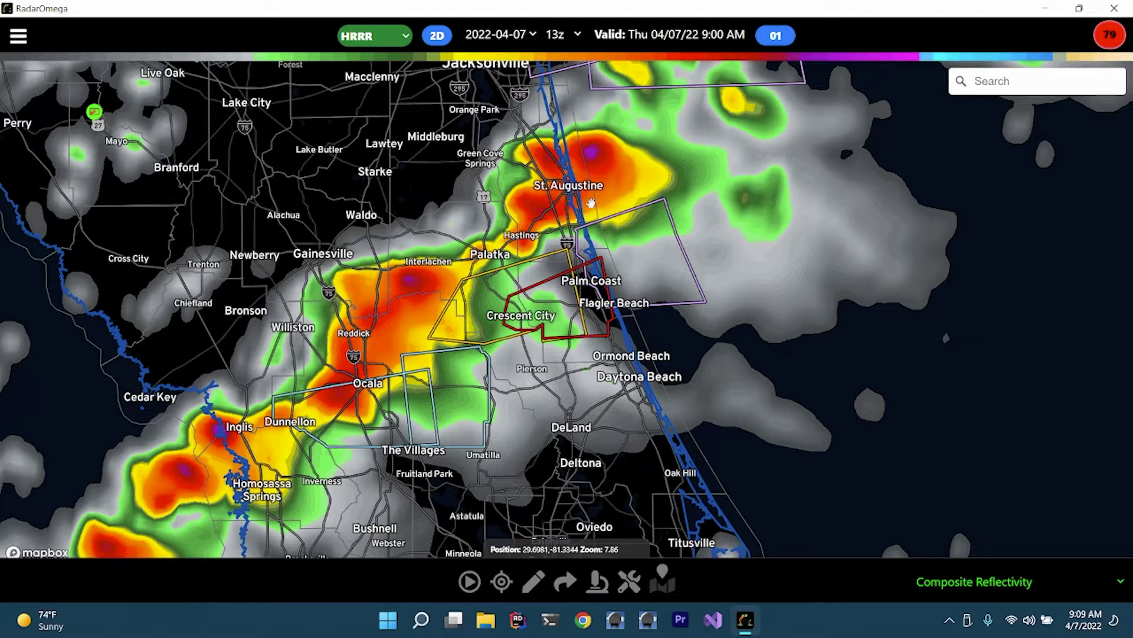
{"action": "left_click", "coordinate": [543, 286]}
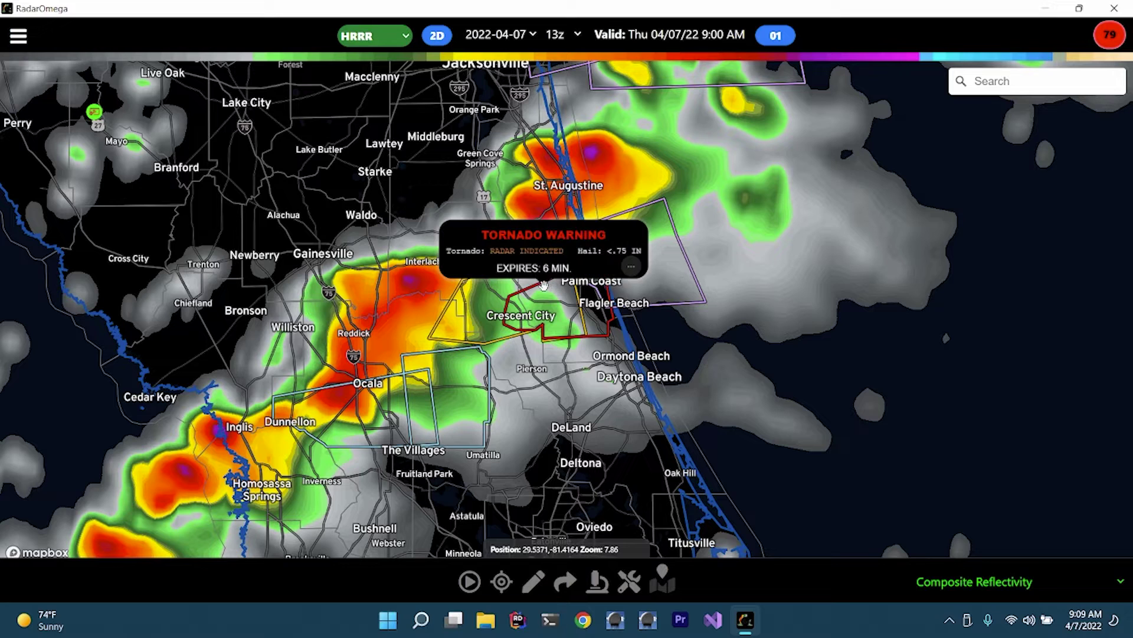
{"action": "left_click", "coordinate": [464, 315]}
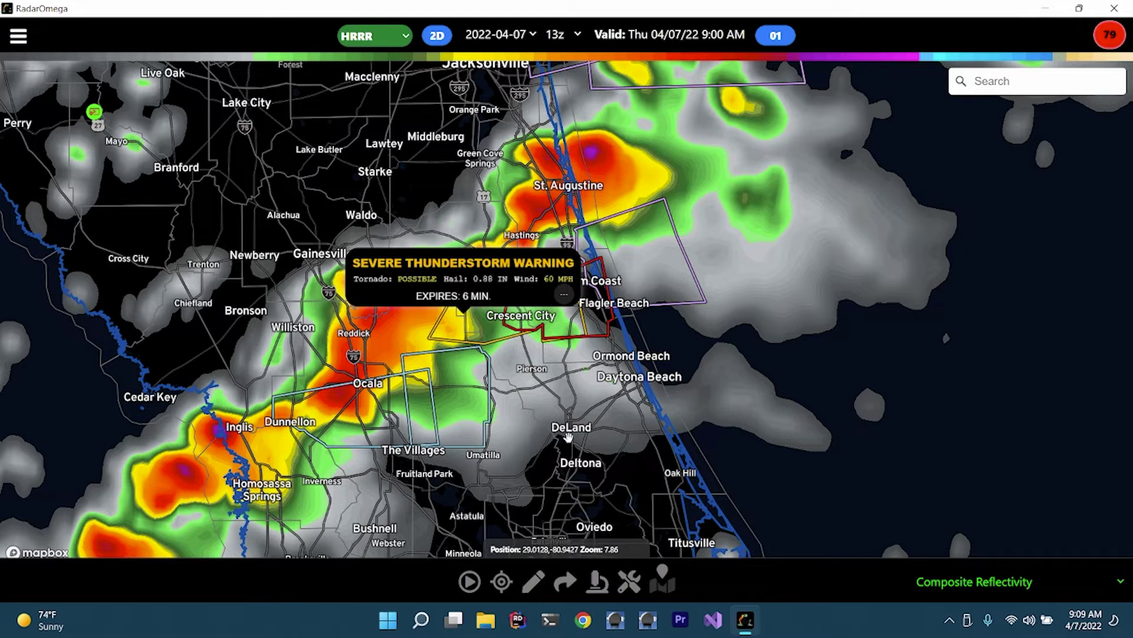
{"action": "left_click", "coordinate": [455, 384]}
{"action": "left_click", "coordinate": [379, 422]}
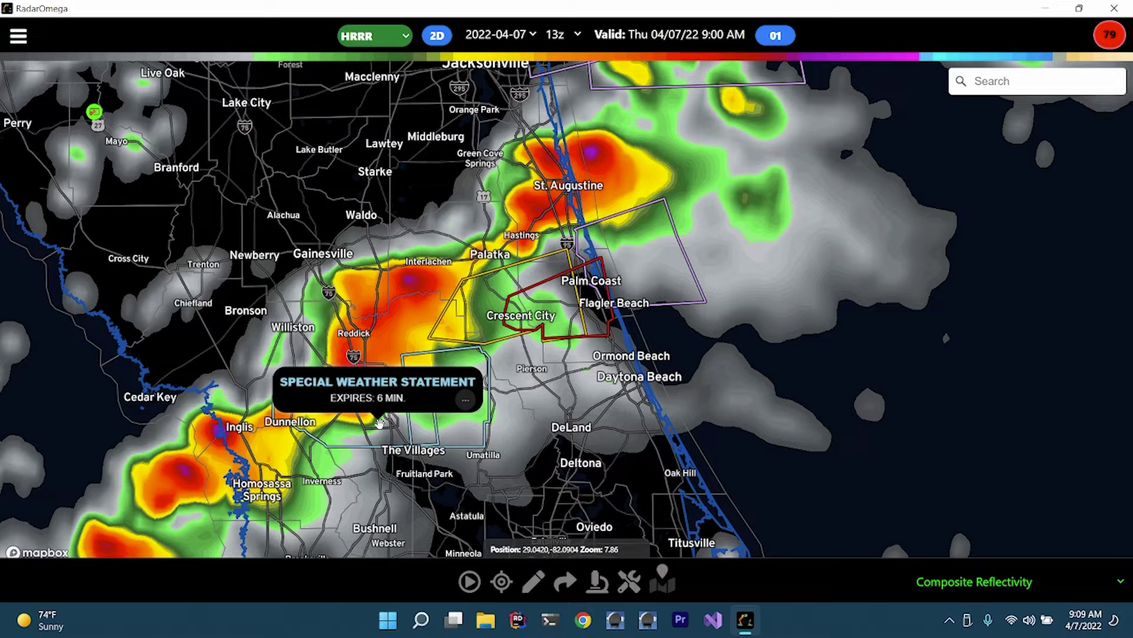
{"action": "left_click", "coordinate": [743, 359]}
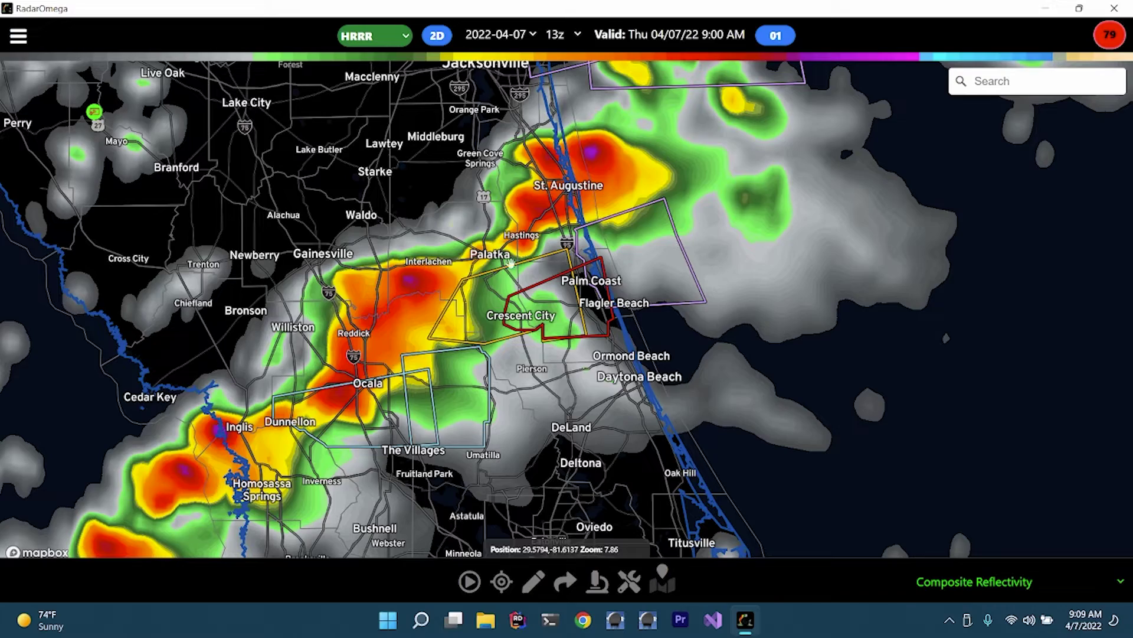
Step: Switch the 13z HRRR Composite Reflectivity forecast over northern Florida to forecast hour 02, and close the hour list
{"action": "scroll", "coordinate": [500, 293], "scroll_direction": "down", "scroll_amount": 5}
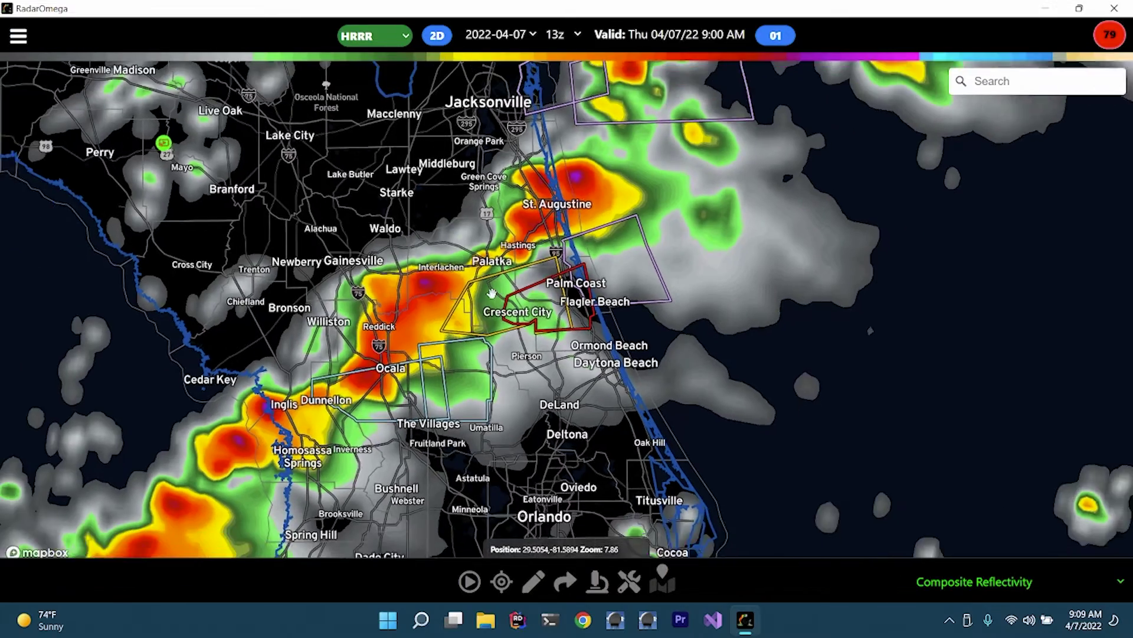
{"action": "scroll", "coordinate": [530, 307], "scroll_direction": "down", "scroll_amount": 3}
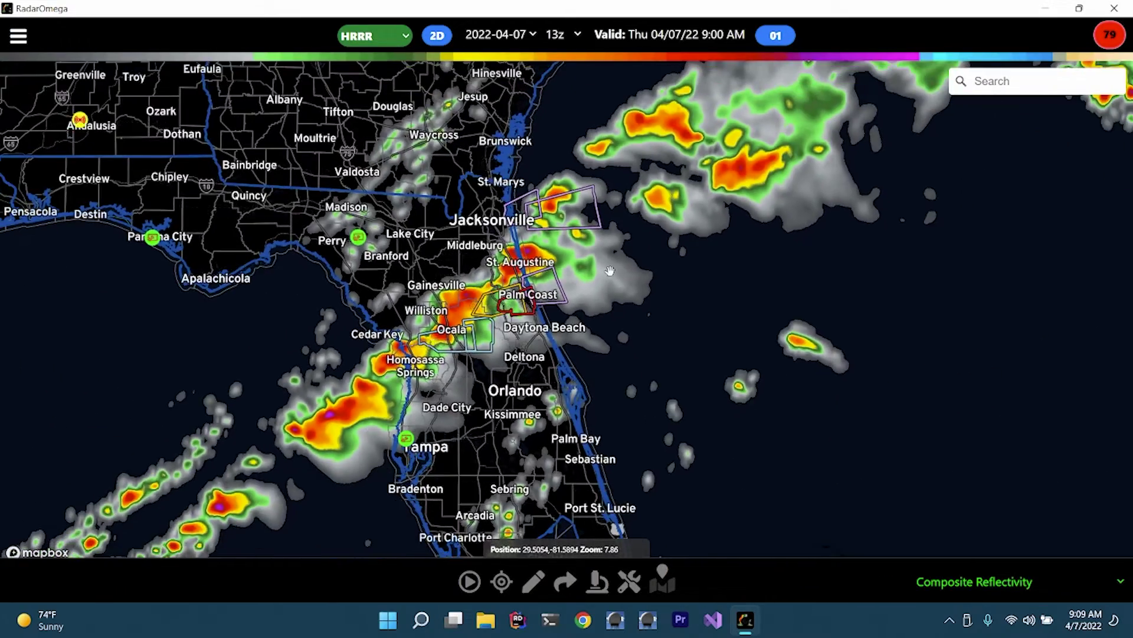
{"action": "scroll", "coordinate": [585, 357], "scroll_direction": "up", "scroll_amount": 5}
{"action": "scroll", "coordinate": [586, 360], "scroll_direction": "up", "scroll_amount": 3}
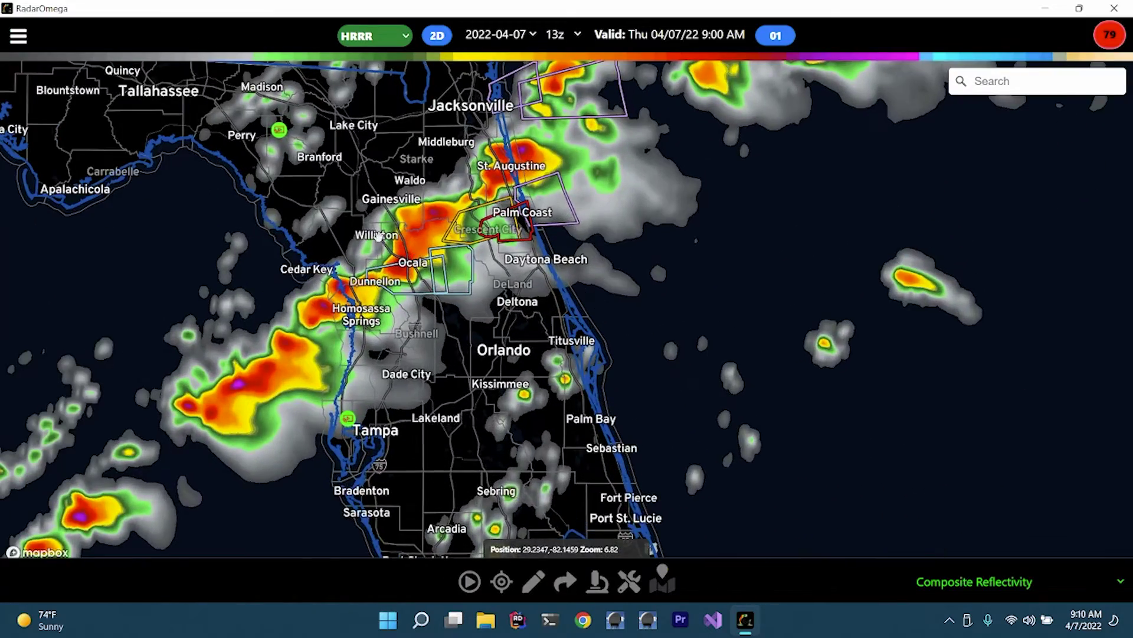
{"action": "left_click_drag", "start_coordinate": [421, 261], "coordinate": [465, 316]}
{"action": "scroll", "coordinate": [442, 376], "scroll_direction": "up", "scroll_amount": 2}
{"action": "scroll", "coordinate": [517, 307], "scroll_direction": "up", "scroll_amount": 2}
{"action": "scroll", "coordinate": [517, 307], "scroll_direction": "up", "scroll_amount": 2}
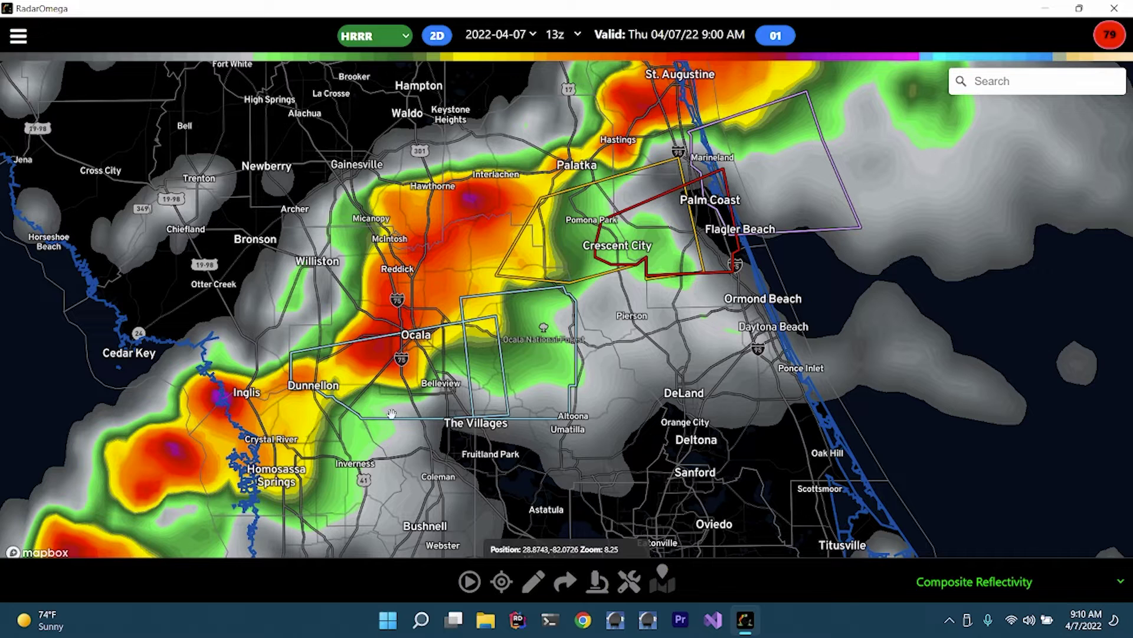
{"action": "left_click", "coordinate": [775, 37]}
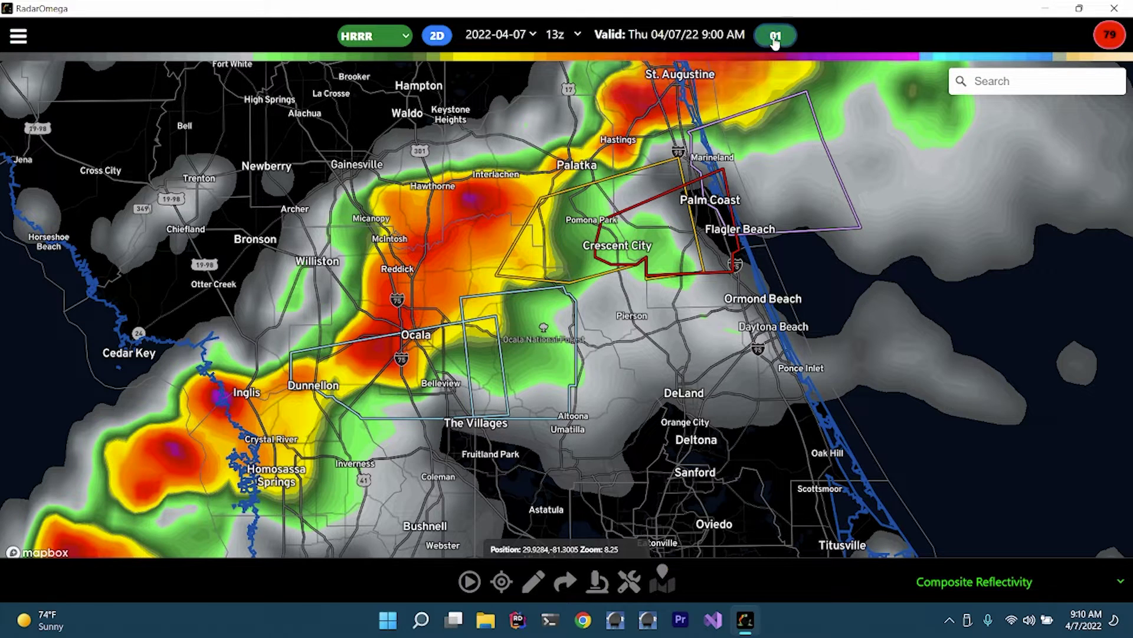
{"action": "left_click", "coordinate": [662, 70]}
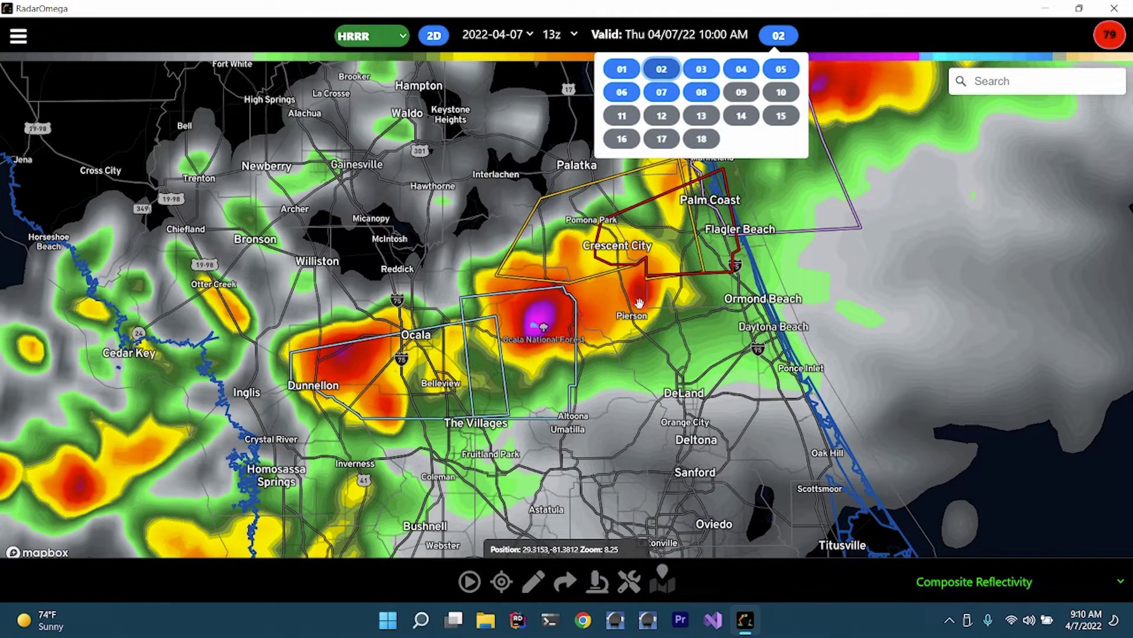
{"action": "left_click_drag", "start_coordinate": [640, 303], "coordinate": [510, 341]}
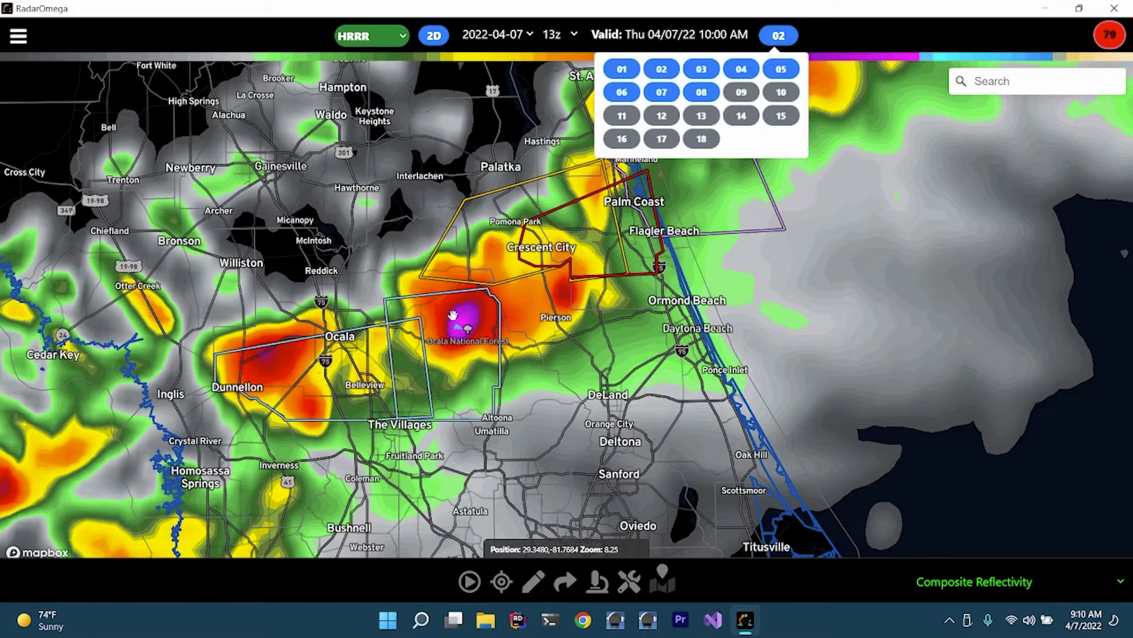
{"action": "scroll", "coordinate": [514, 269], "scroll_direction": "down", "scroll_amount": 1}
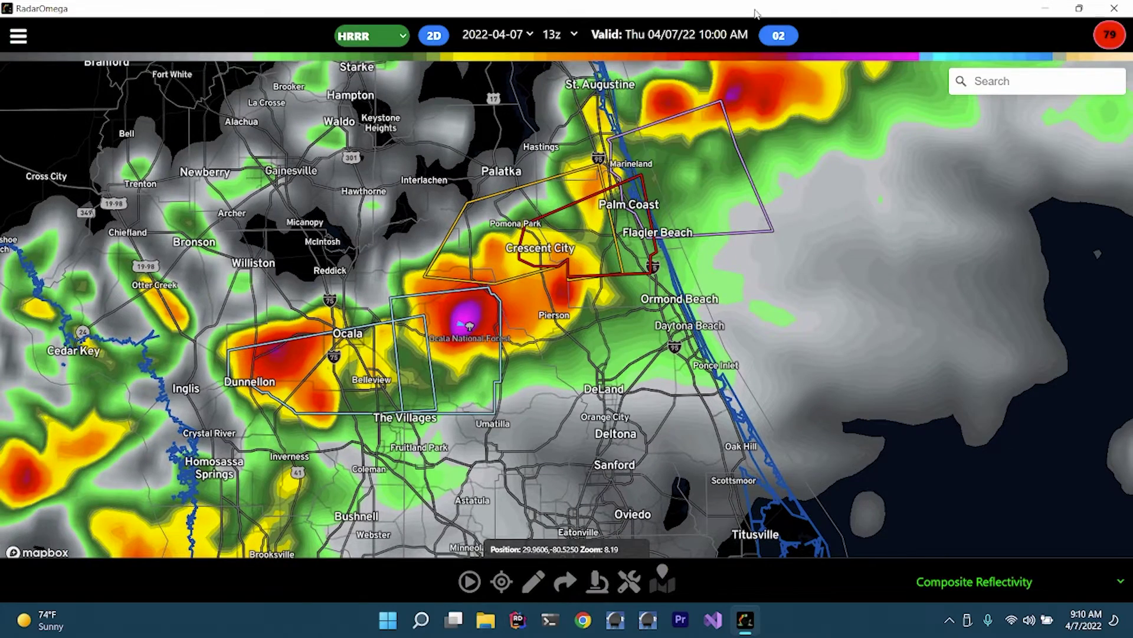
Step: Circle the intense storm over Ocala National Forest, and draw an arrow pointing to the cell just west of Palm Coast
{"action": "scroll", "coordinate": [388, 331], "scroll_direction": "down", "scroll_amount": 3}
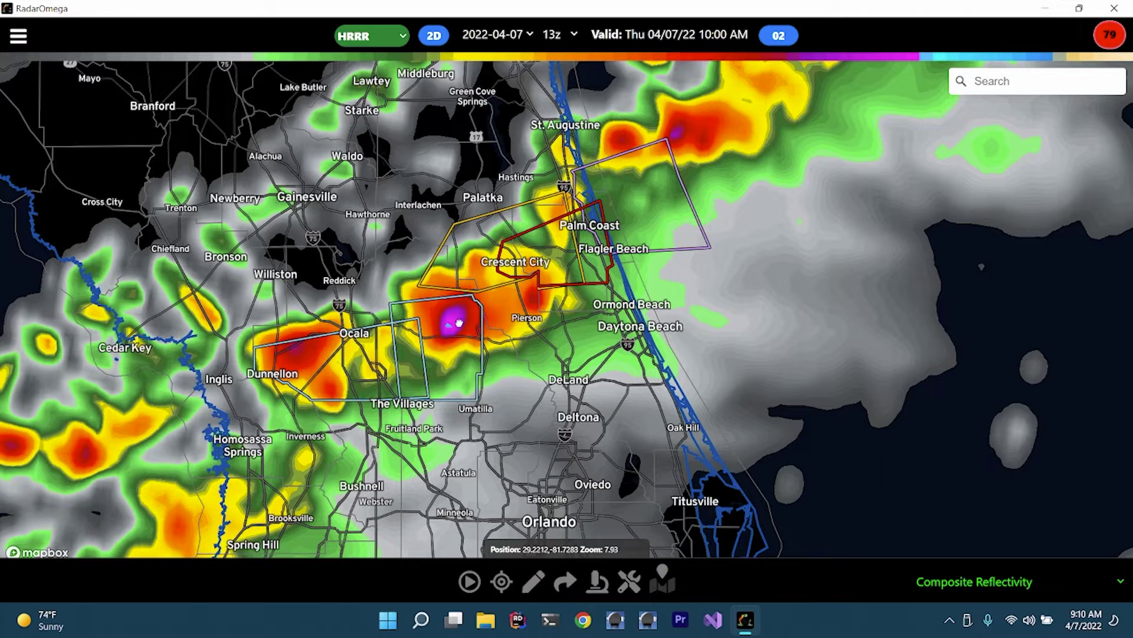
{"action": "left_click_drag", "start_coordinate": [459, 322], "coordinate": [454, 297]}
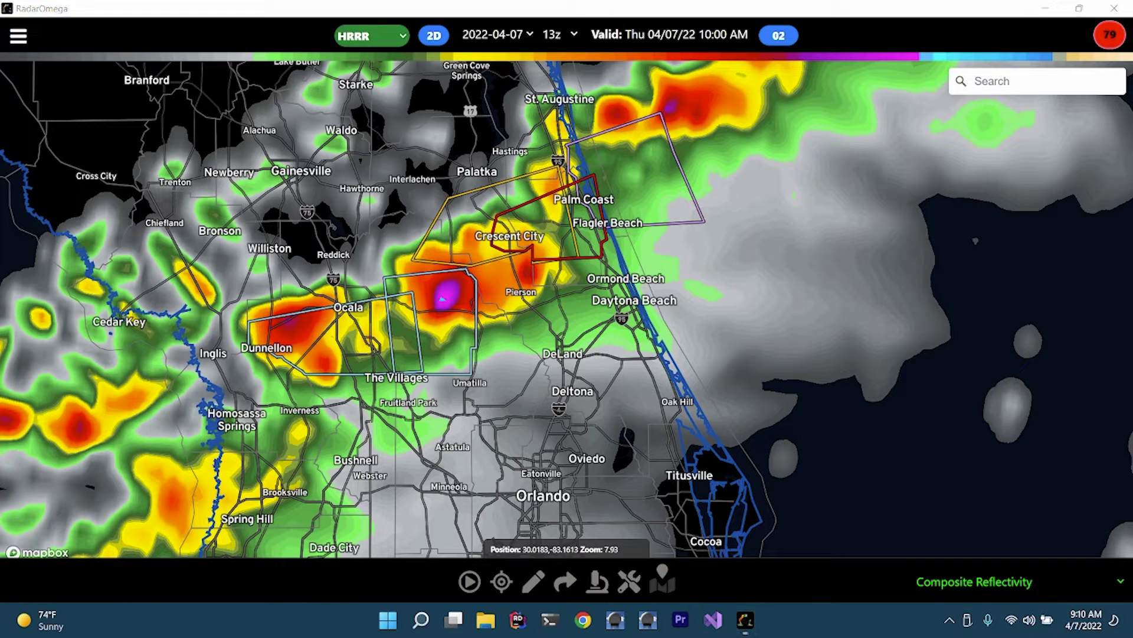
{"action": "mouse_move", "coordinate": [442, 242]}
{"action": "left_mouse_down"}
{"action": "mouse_move", "coordinate": [420, 259]}
{"action": "mouse_move", "coordinate": [403, 294]}
{"action": "mouse_move", "coordinate": [416, 326]}
{"action": "left_mouse_up"}
{"action": "mouse_move", "coordinate": [440, 244]}
{"action": "left_mouse_down"}
{"action": "mouse_move", "coordinate": [381, 286]}
{"action": "mouse_move", "coordinate": [420, 329]}
{"action": "mouse_move", "coordinate": [507, 311]}
{"action": "mouse_move", "coordinate": [542, 273]}
{"action": "mouse_move", "coordinate": [526, 249]}
{"action": "mouse_move", "coordinate": [468, 224]}
{"action": "mouse_move", "coordinate": [407, 248]}
{"action": "left_mouse_up"}
{"action": "left_click_drag", "start_coordinate": [547, 211], "coordinate": [588, 161]}
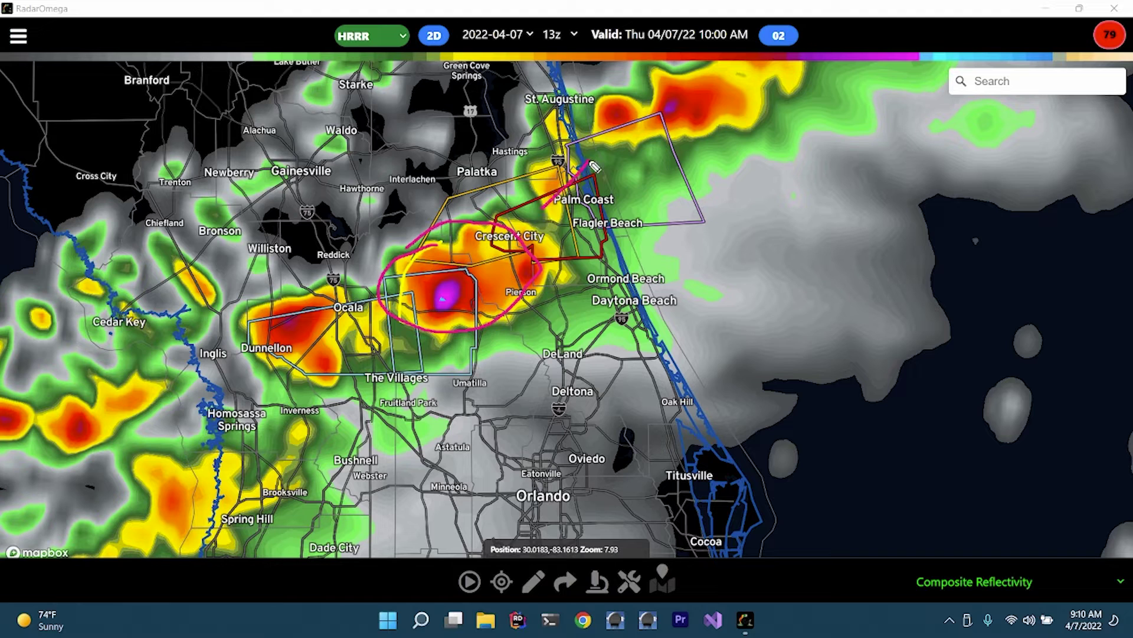
{"action": "left_click_drag", "start_coordinate": [542, 206], "coordinate": [548, 167]}
{"action": "left_click_drag", "start_coordinate": [544, 206], "coordinate": [599, 202]}
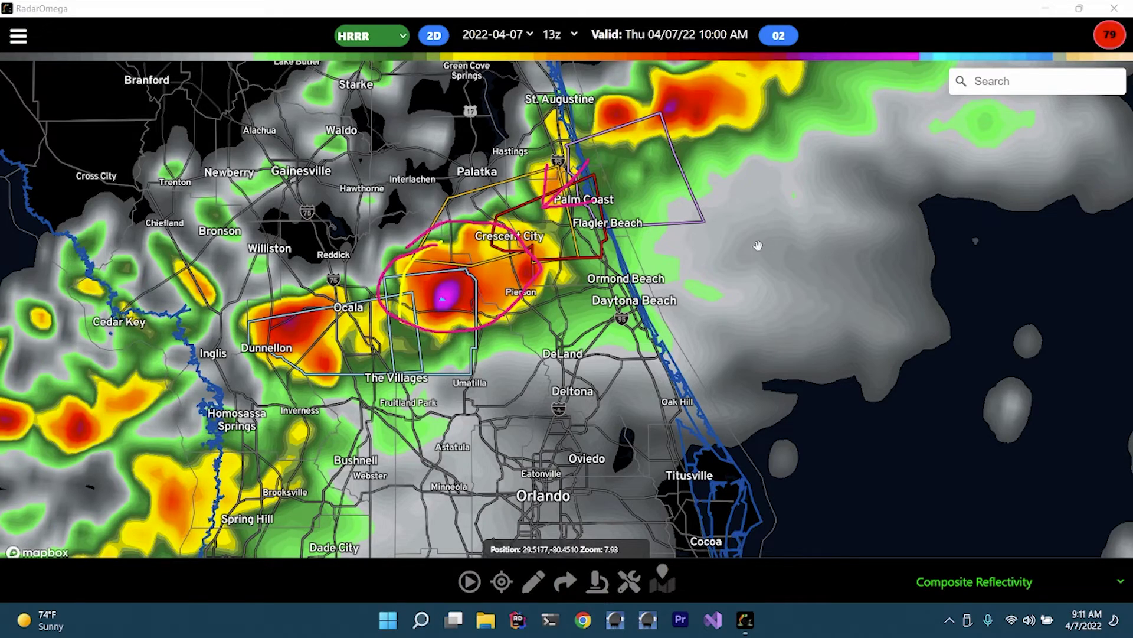
{"action": "scroll", "coordinate": [523, 309], "scroll_direction": "down", "scroll_amount": 2}
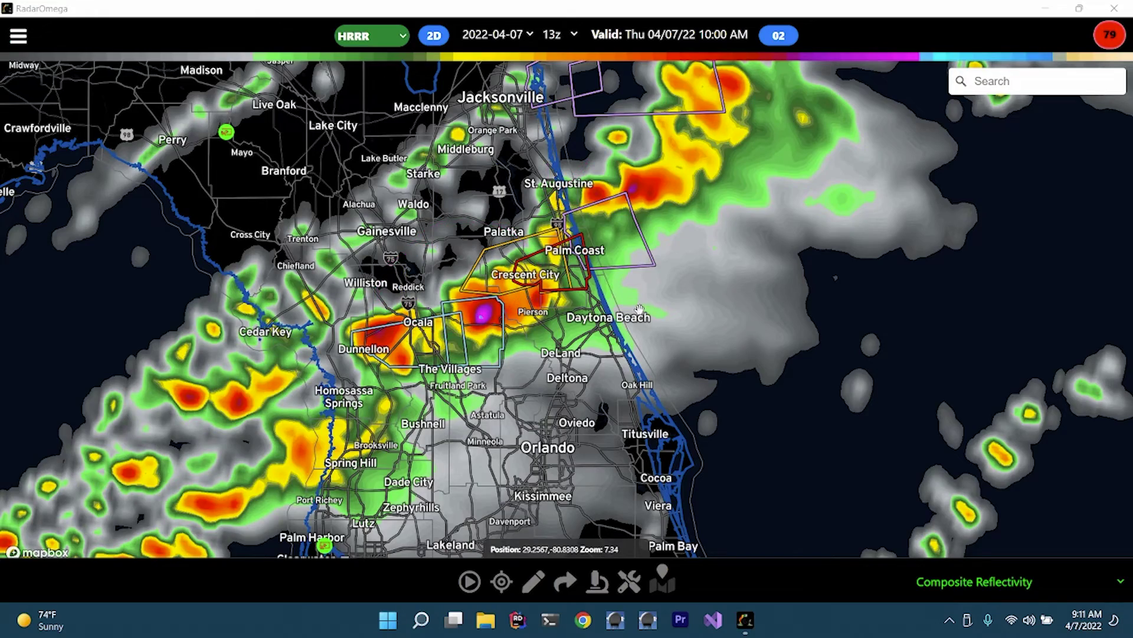
{"action": "scroll", "coordinate": [621, 320], "scroll_direction": "down", "scroll_amount": 2}
{"action": "scroll", "coordinate": [621, 320], "scroll_direction": "down", "scroll_amount": 3}
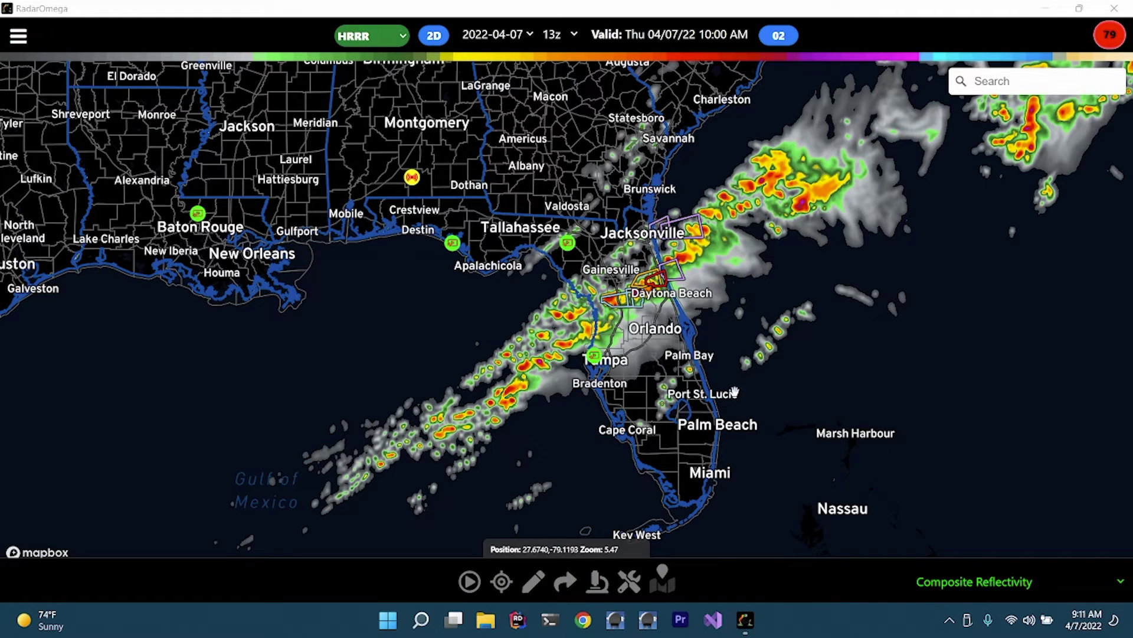
{"action": "left_click", "coordinate": [528, 584]}
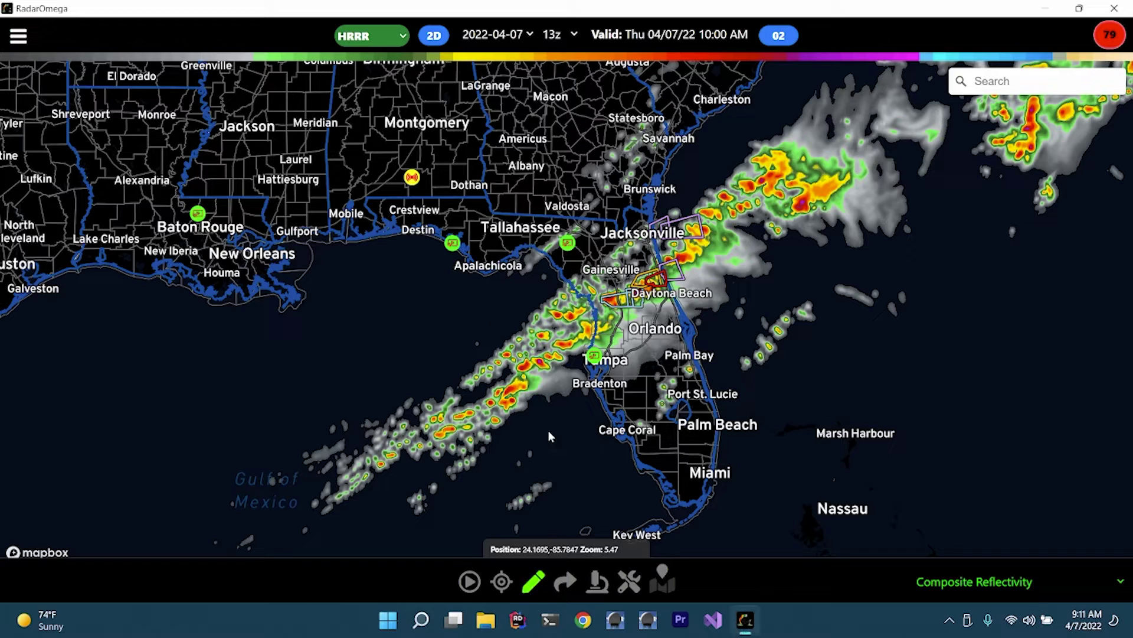
{"action": "left_click", "coordinate": [543, 584]}
Step: Review the list of forecast models and the HRRR products from Surface & Precipitation through Winter Weather, and close the product list
{"action": "left_click", "coordinate": [387, 45]}
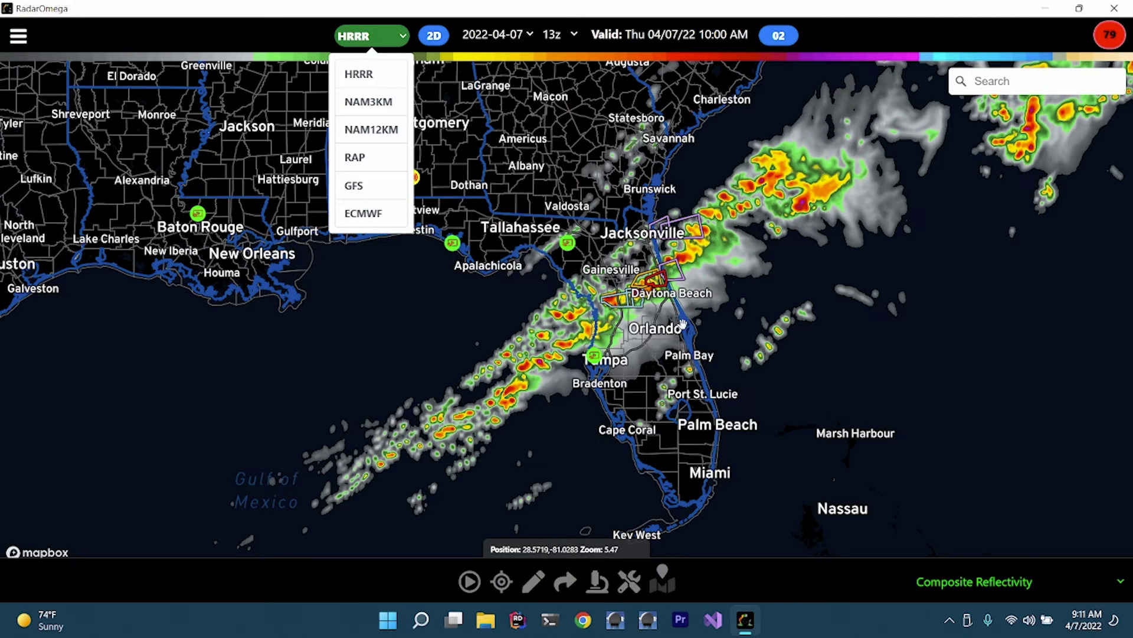
{"action": "left_click", "coordinate": [1004, 584]}
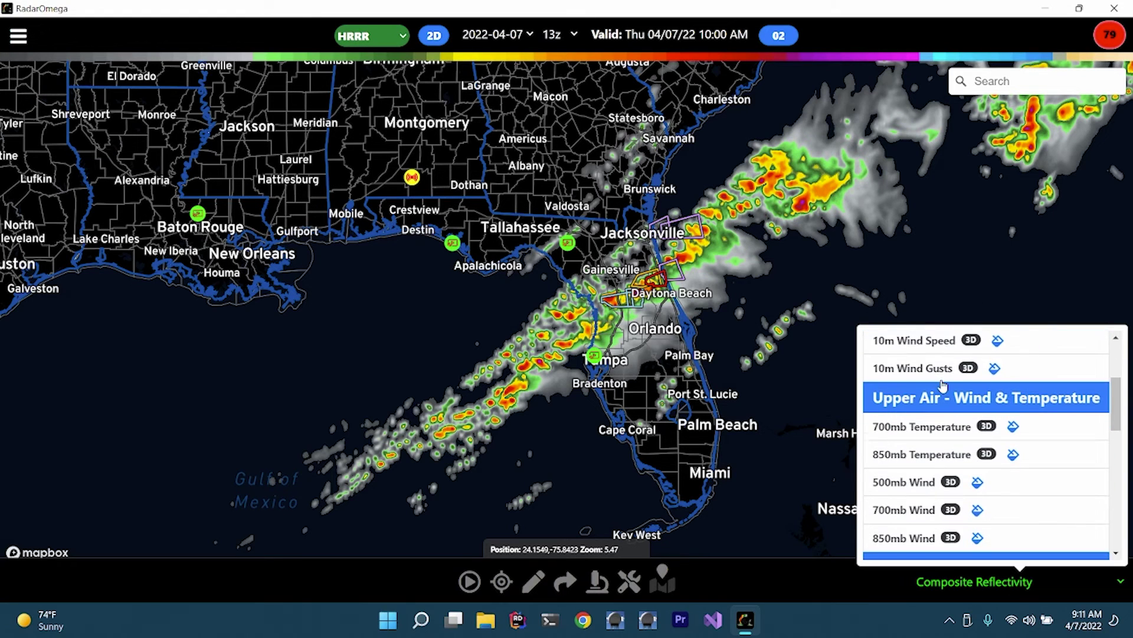
{"action": "scroll", "coordinate": [942, 385], "scroll_direction": "down", "scroll_amount": 12}
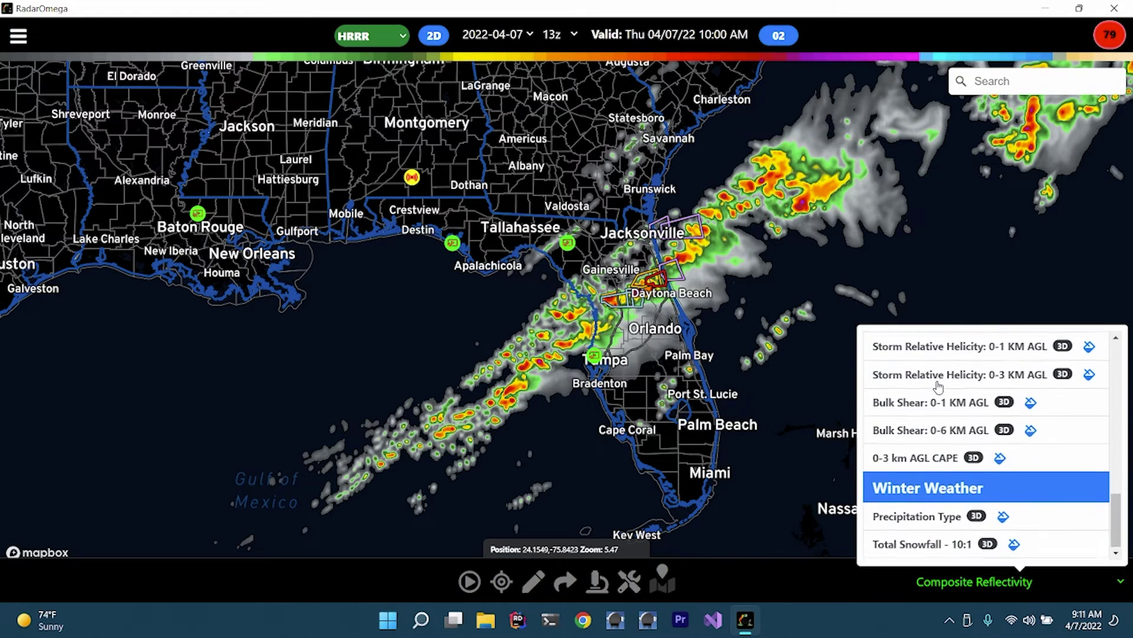
{"action": "scroll", "coordinate": [938, 386], "scroll_direction": "up", "scroll_amount": 10}
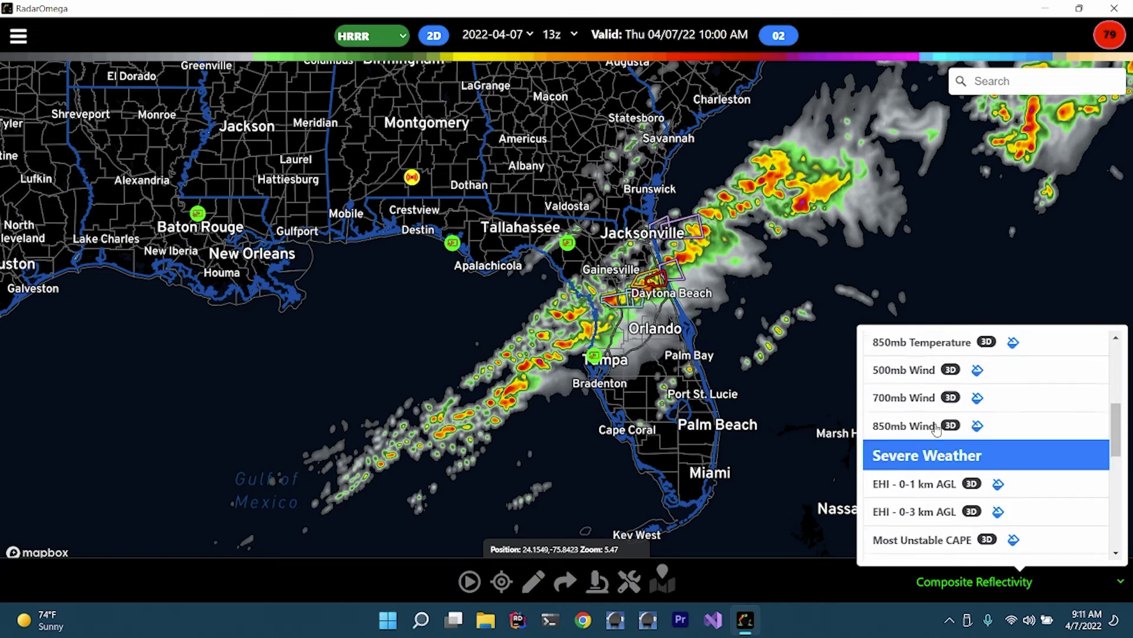
{"action": "scroll", "coordinate": [939, 413], "scroll_direction": "up", "scroll_amount": 8}
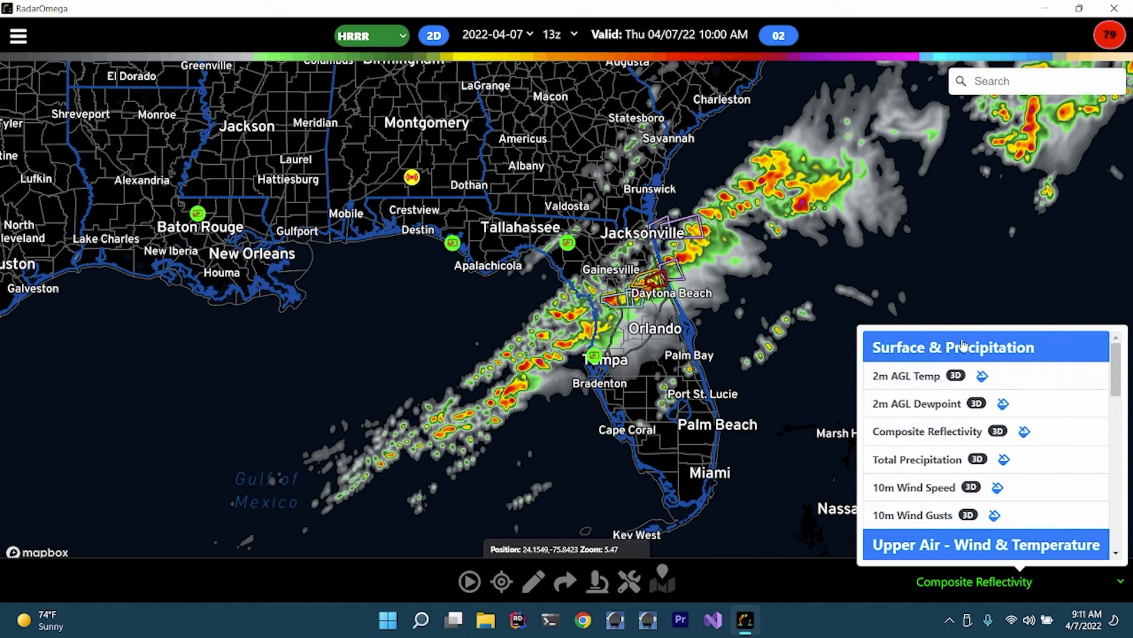
{"action": "scroll", "coordinate": [1039, 439], "scroll_direction": "down", "scroll_amount": 1}
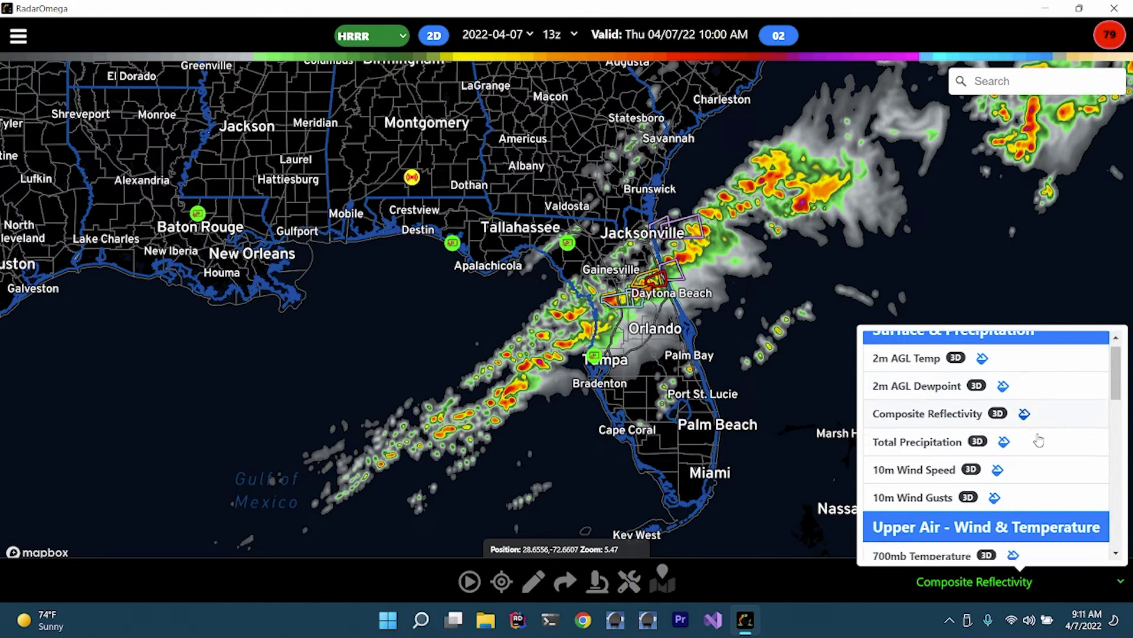
{"action": "scroll", "coordinate": [1027, 443], "scroll_direction": "down", "scroll_amount": 15}
{"action": "scroll", "coordinate": [1019, 448], "scroll_direction": "up", "scroll_amount": 6}
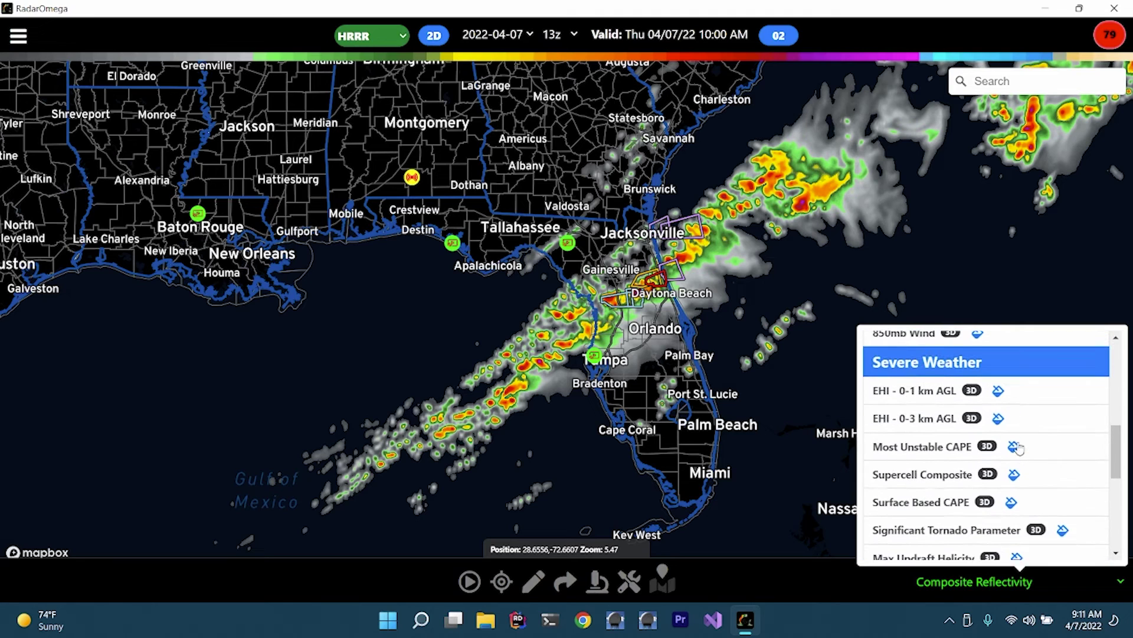
{"action": "scroll", "coordinate": [1020, 448], "scroll_direction": "up", "scroll_amount": 6}
{"action": "scroll", "coordinate": [1038, 419], "scroll_direction": "down", "scroll_amount": 3}
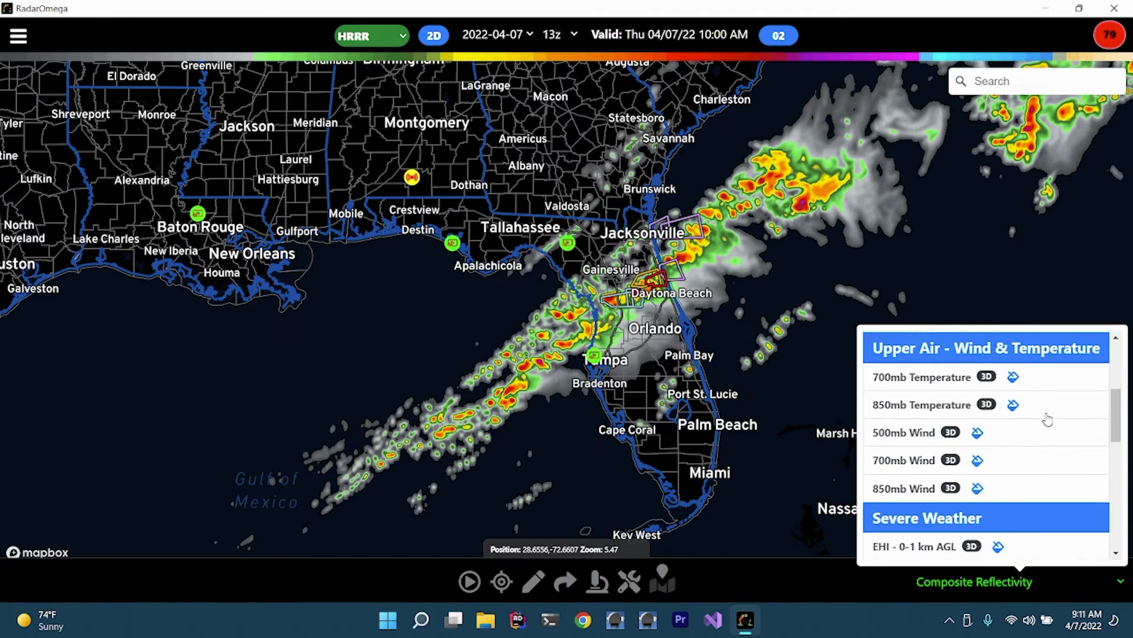
{"action": "scroll", "coordinate": [1048, 413], "scroll_direction": "down", "scroll_amount": 10}
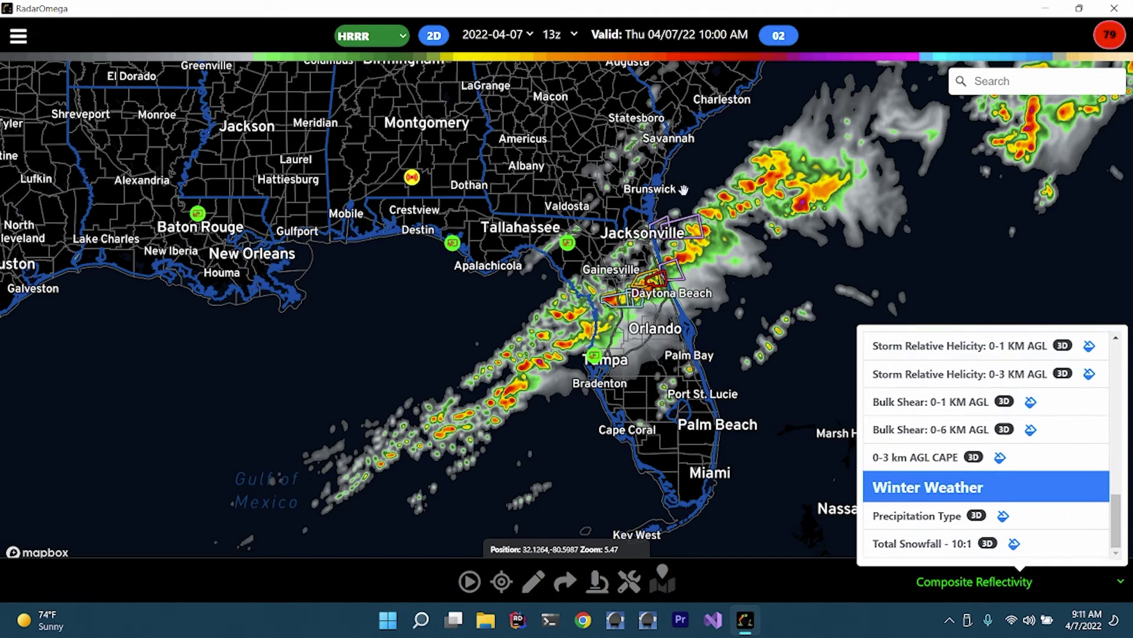
{"action": "left_click", "coordinate": [695, 346]}
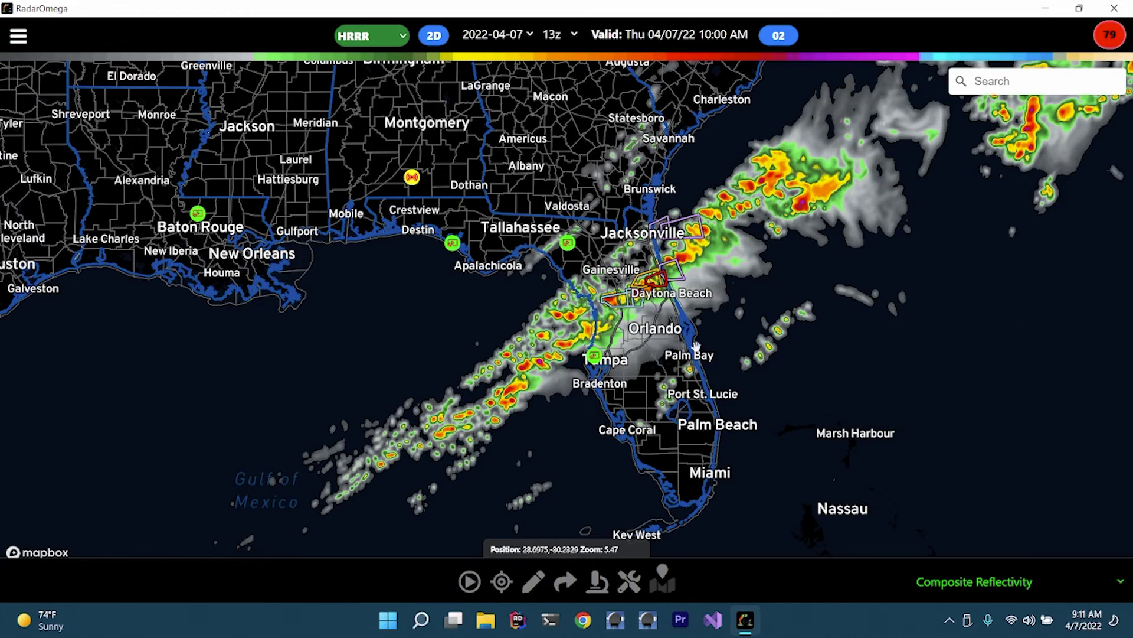
{"action": "scroll", "coordinate": [696, 346], "scroll_direction": "up", "scroll_amount": 3}
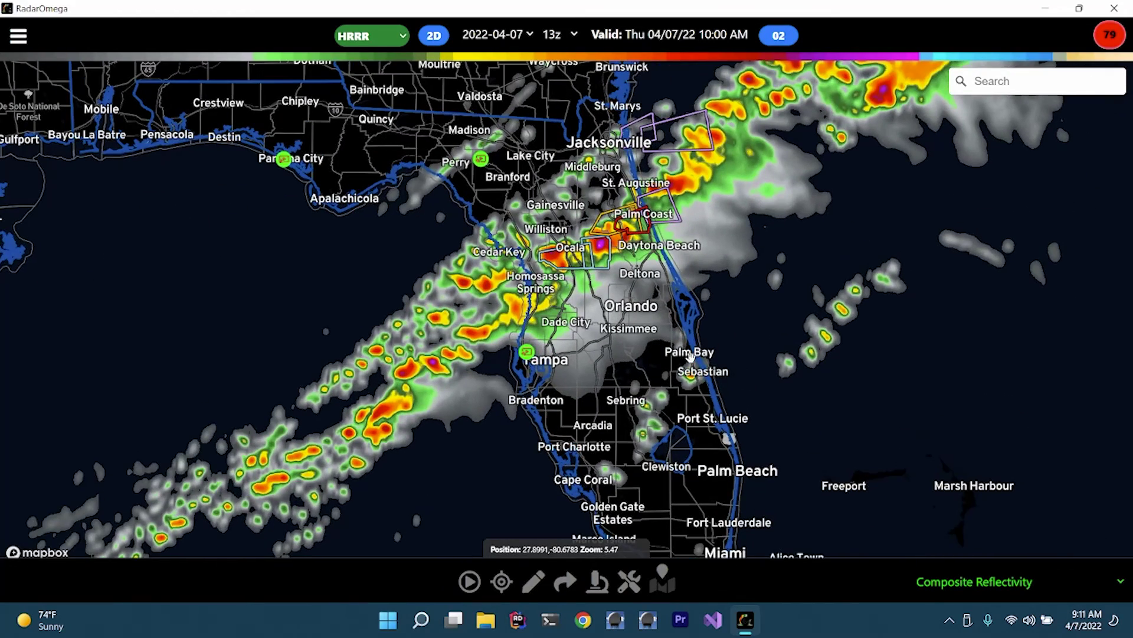